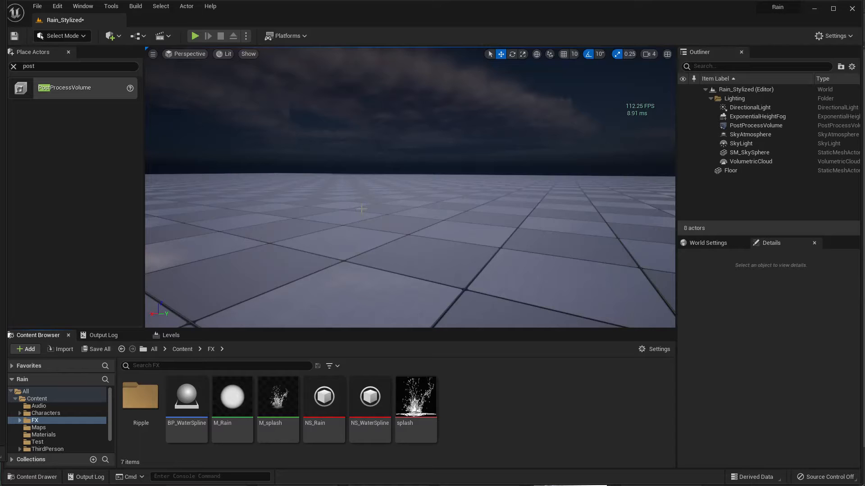
# - Toggle the viewport's frame-rate display with the console command "stat fps"
pyautogui.moveTo(418, 194); pyautogui.dragTo(418, 193, button='right')
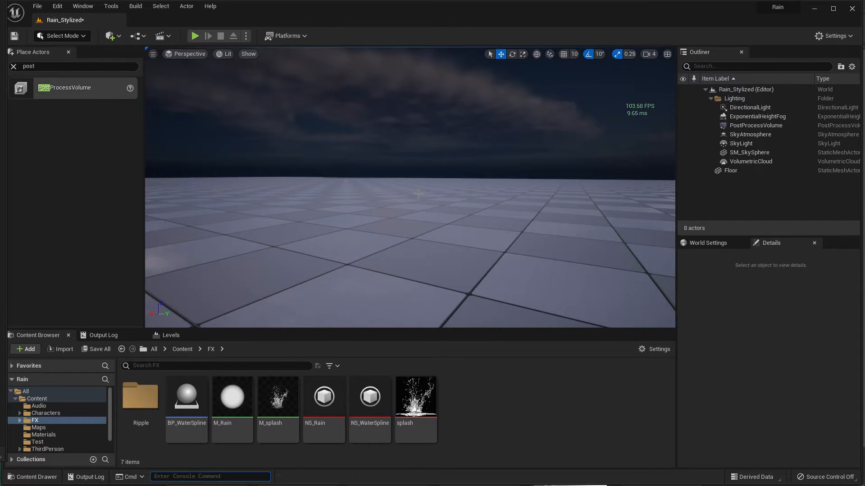
pyautogui.write('stat f')
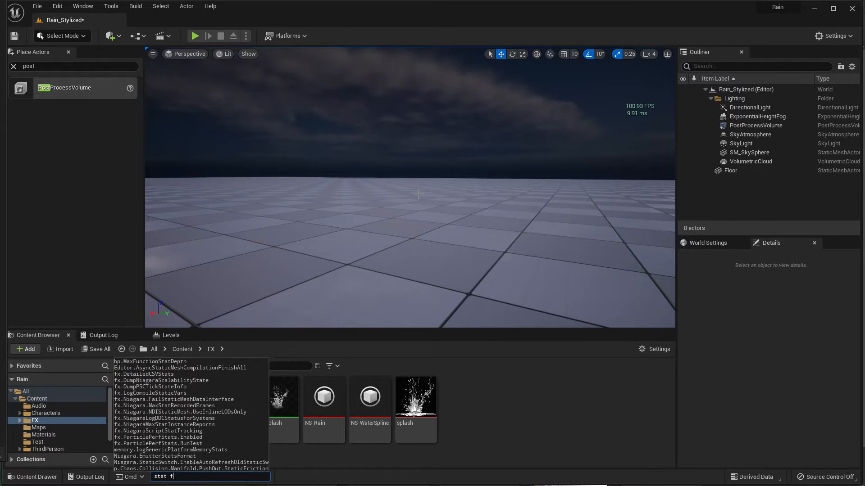
pyautogui.write('ps')
pyautogui.press('Return')
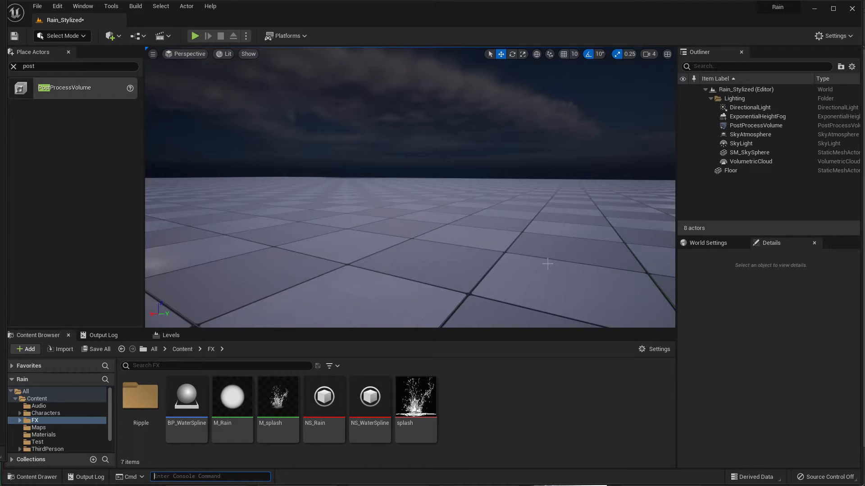
# - Create a Niagara system in the FX folder from the Hanging Particulates emitter template and name it NS_StylizedRain
pyautogui.rightClick(511, 402)
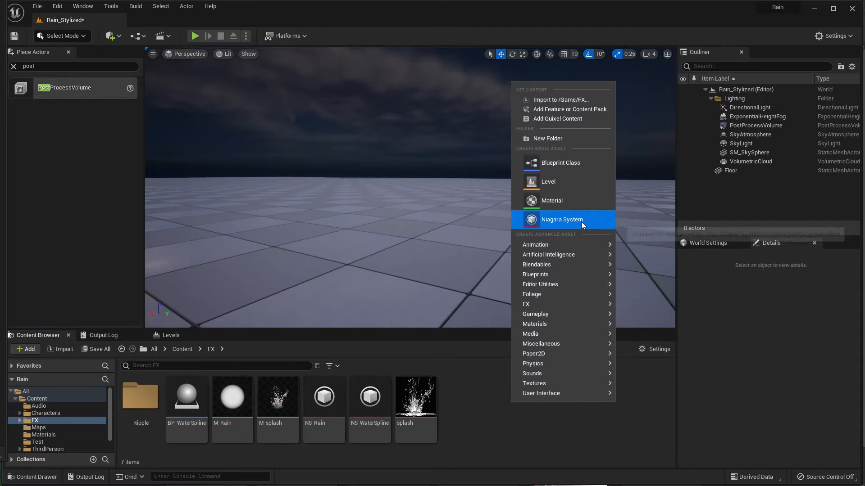
pyautogui.click(561, 220)
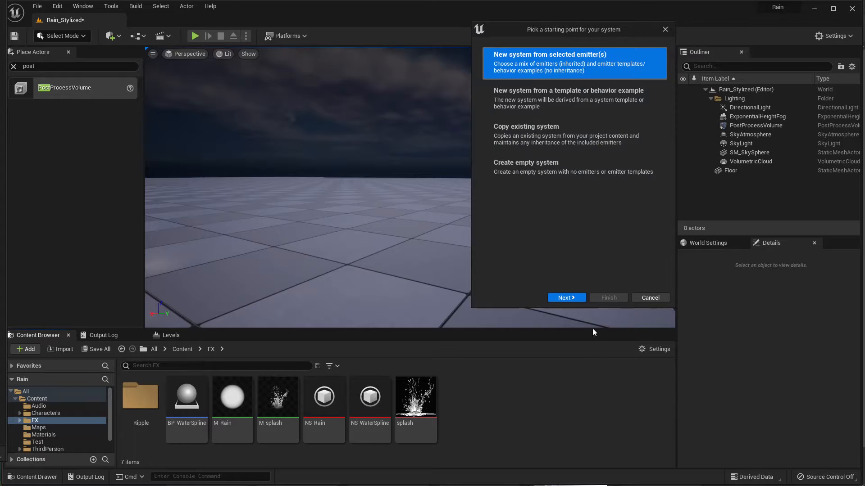
pyautogui.click(567, 299)
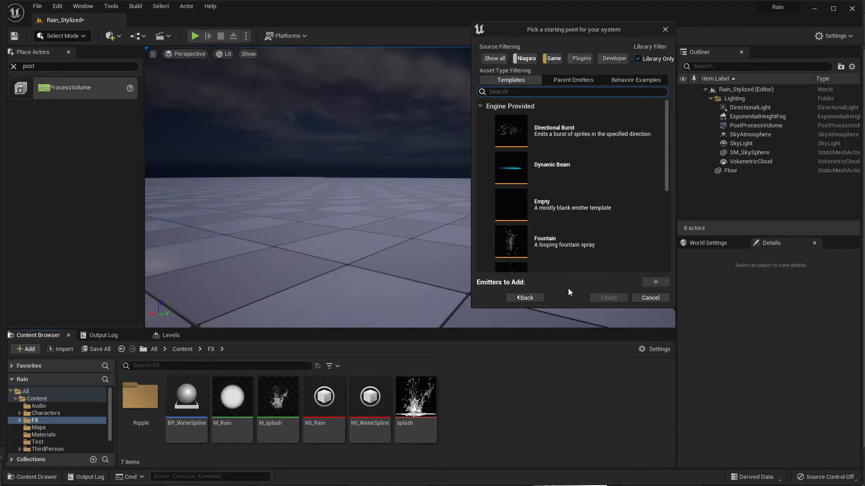
pyautogui.click(560, 228)
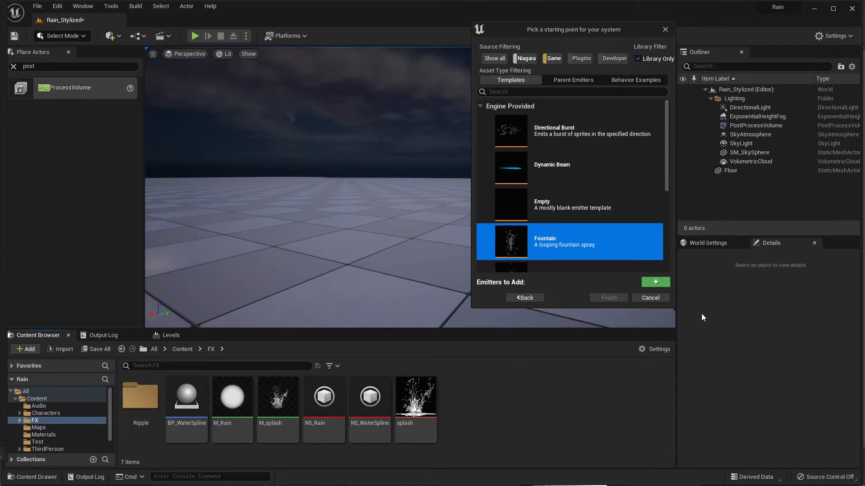
pyautogui.scroll(-2, 537, 123)
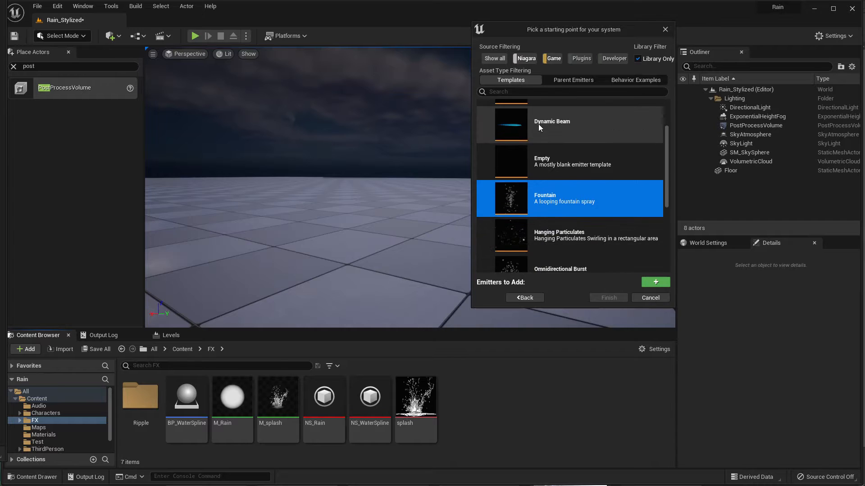
pyautogui.click(588, 237)
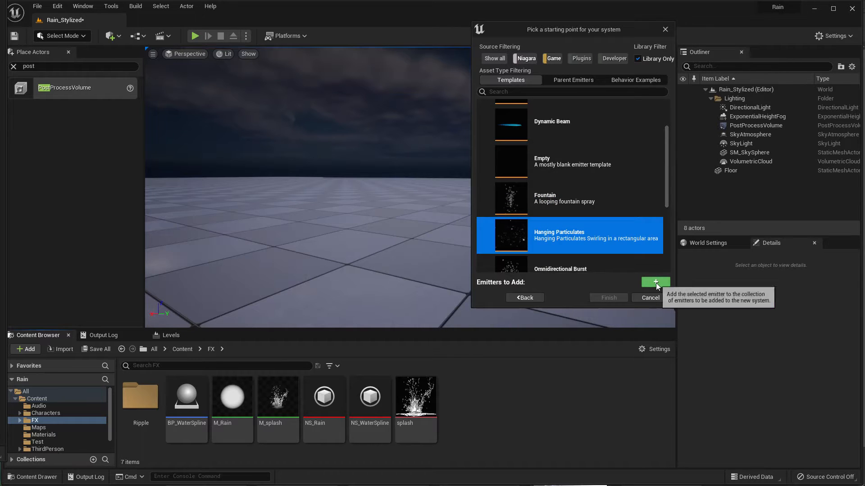
pyautogui.click(655, 285)
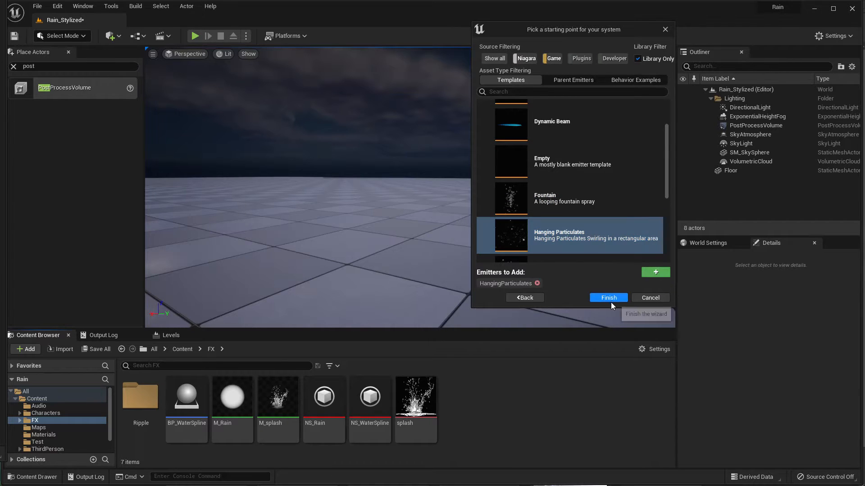
pyautogui.click(609, 298)
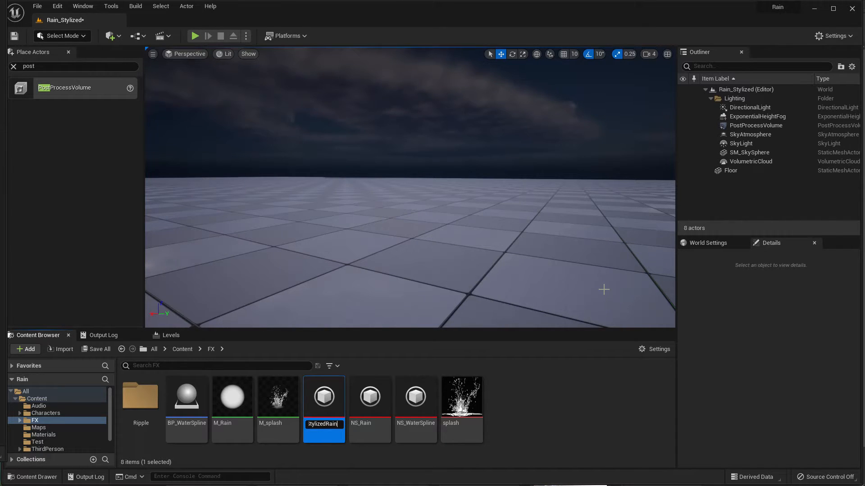
pyautogui.press('Return')
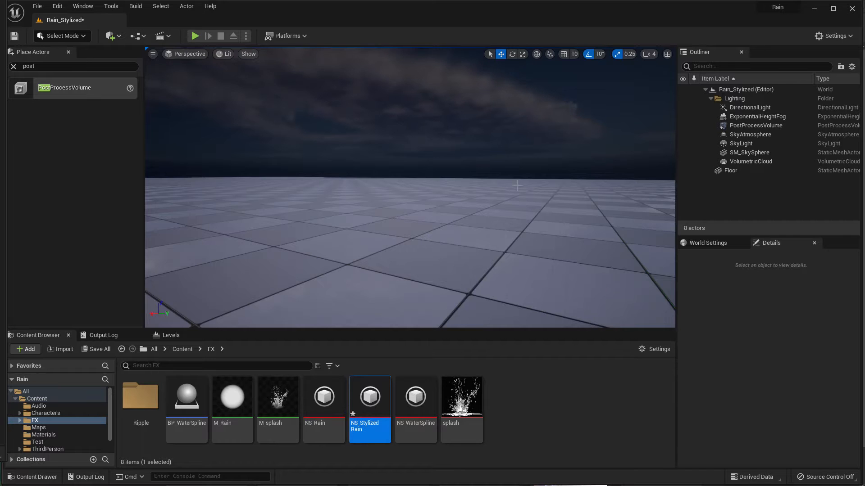
# - Dock the NS_StylizedRain editor as a tab beside the level and inspect the particles in its preview
pyautogui.moveTo(459, 129); pyautogui.dragTo(453, 20)
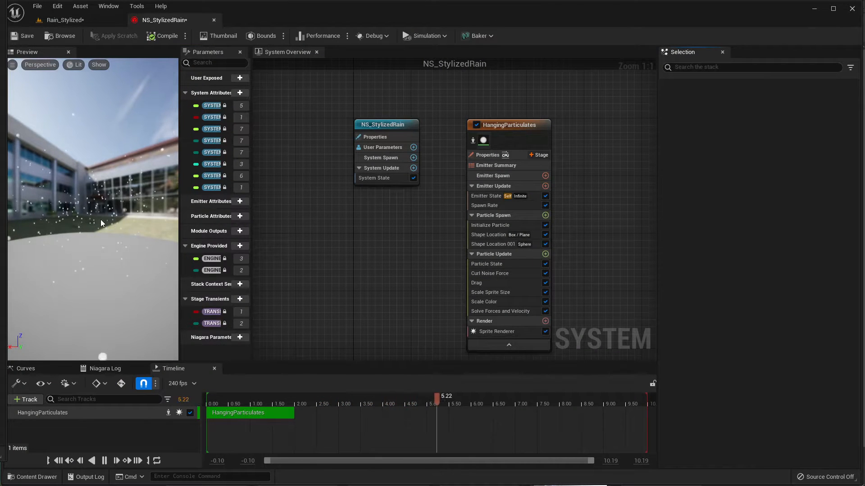
pyautogui.scroll(-3, 406, 194)
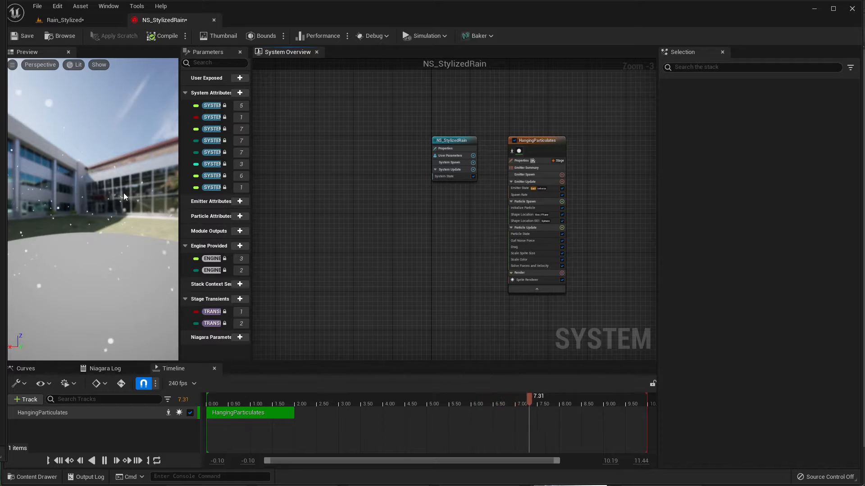
pyautogui.moveTo(123, 196)
pyautogui.mouseDown()
pyautogui.moveTo(151, 197)
pyautogui.moveTo(126, 197)
pyautogui.moveTo(143, 196)
pyautogui.moveTo(135, 197)
pyautogui.mouseUp()
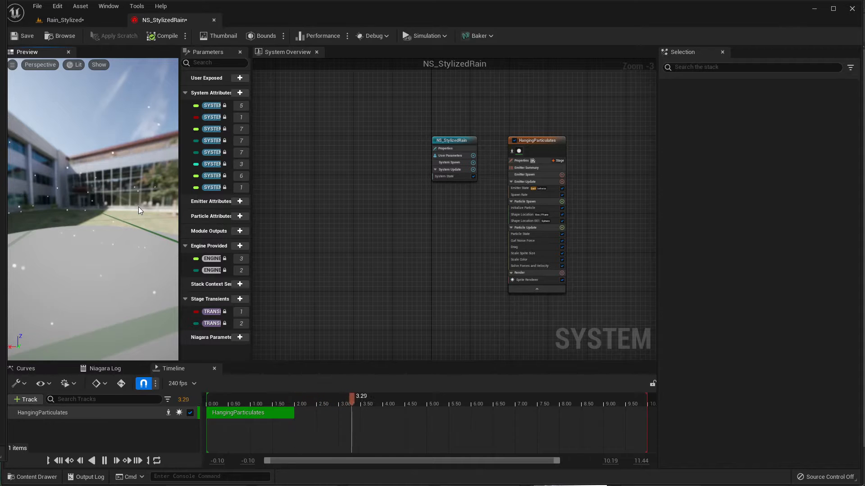
# - Disable the Curl Noise Force module in the HangingParticulates emitter's Particle Update group
pyautogui.scroll(3, 531, 220)
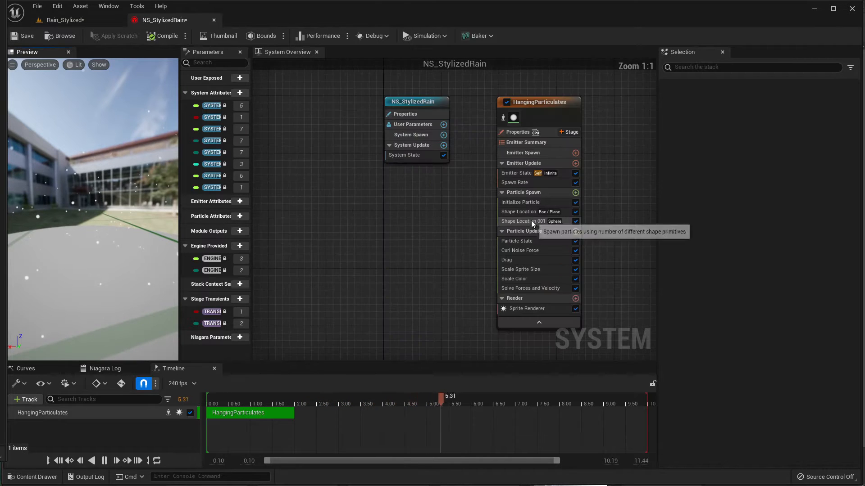
pyautogui.moveTo(449, 244); pyautogui.dragTo(398, 199, button='right')
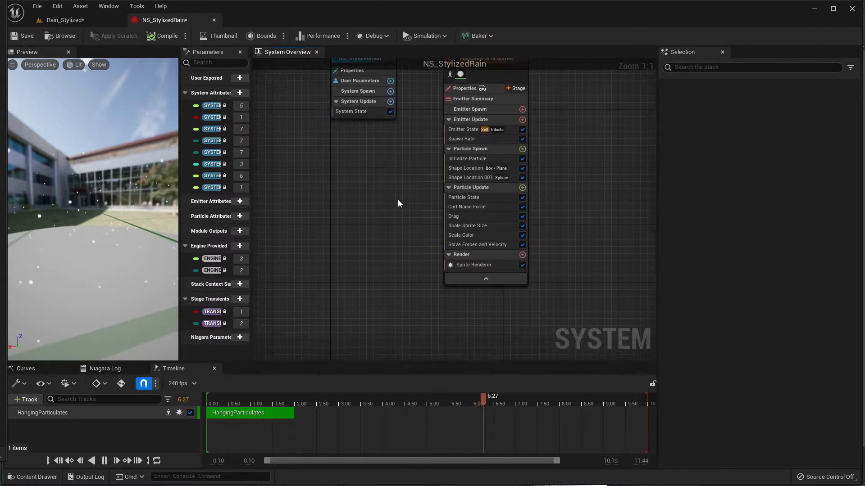
pyautogui.click(497, 209)
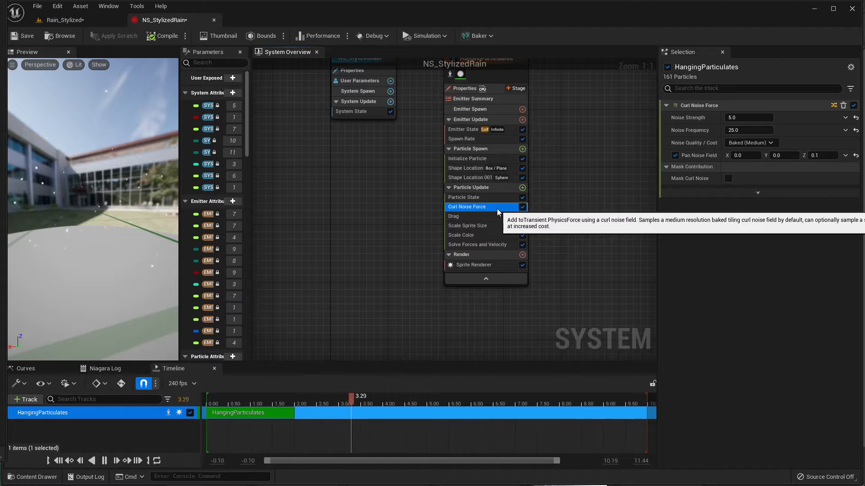
pyautogui.click(523, 208)
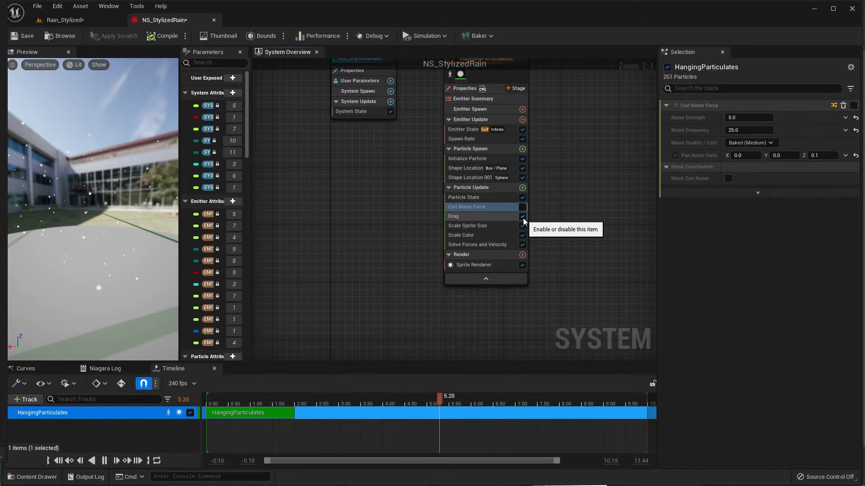
# - Add a Gravity Force module to the emitter's Particle Update group and check the particles in the preview
pyautogui.click(523, 188)
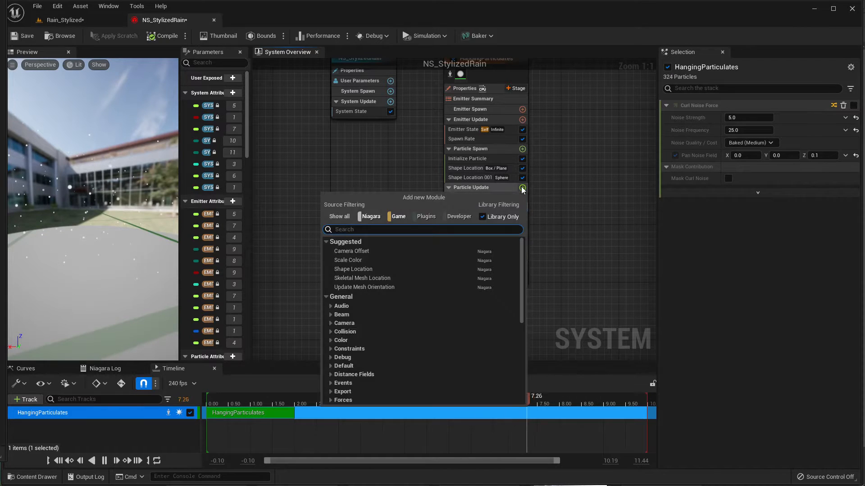
pyautogui.click(573, 199)
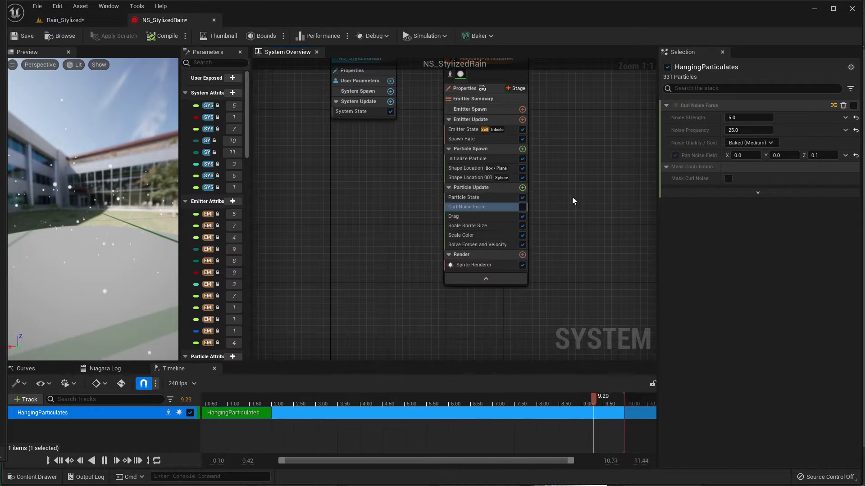
pyautogui.click(522, 188)
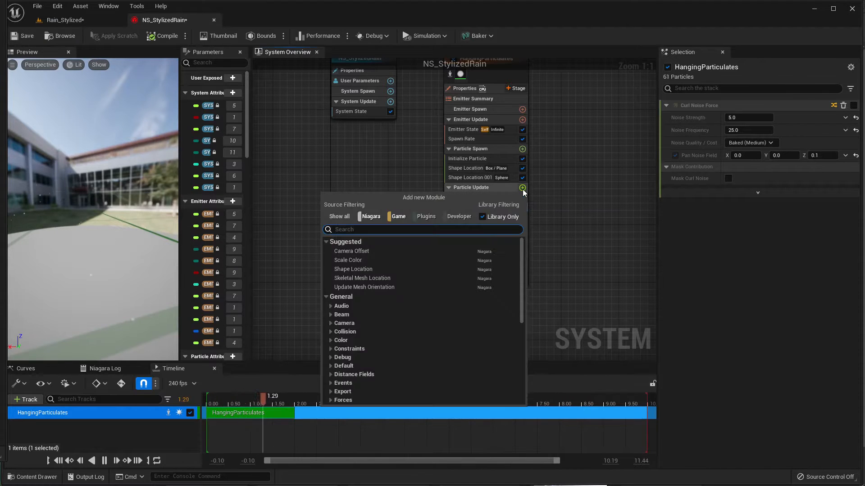
pyautogui.write('gravi')
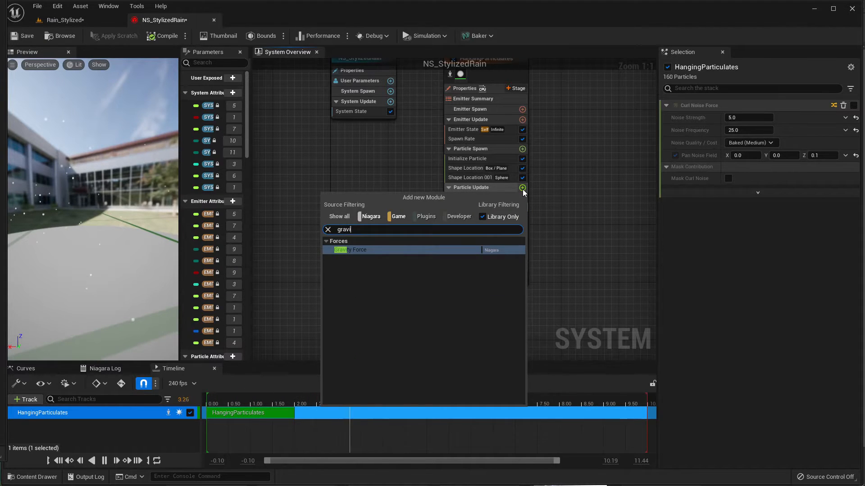
pyautogui.press('Return')
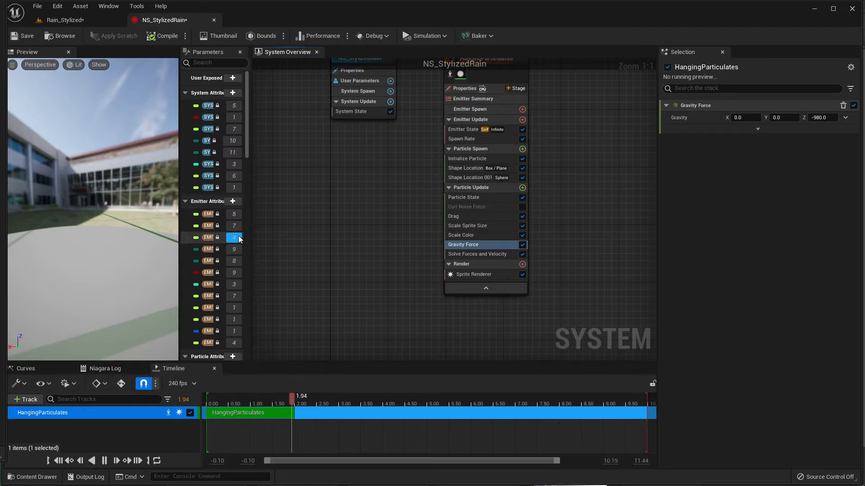
pyautogui.moveTo(150, 220); pyautogui.dragTo(108, 232)
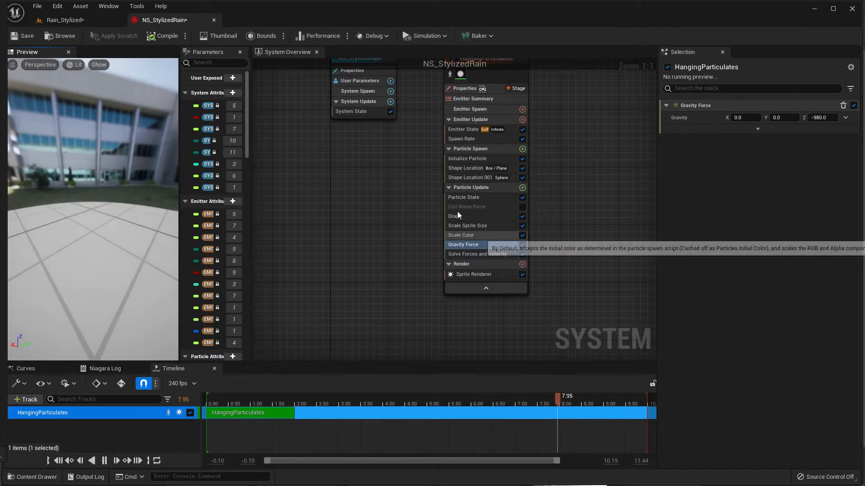
# - Place NS_StylizedRain in the Rain_Stylized level and move it across the floor to about X -2020, Y 533
pyautogui.click(83, 19)
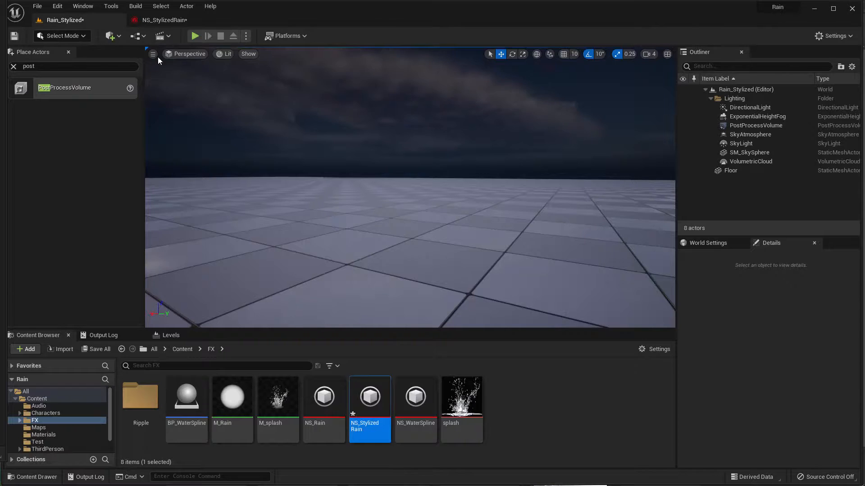
pyautogui.moveTo(370, 397); pyautogui.dragTo(395, 184)
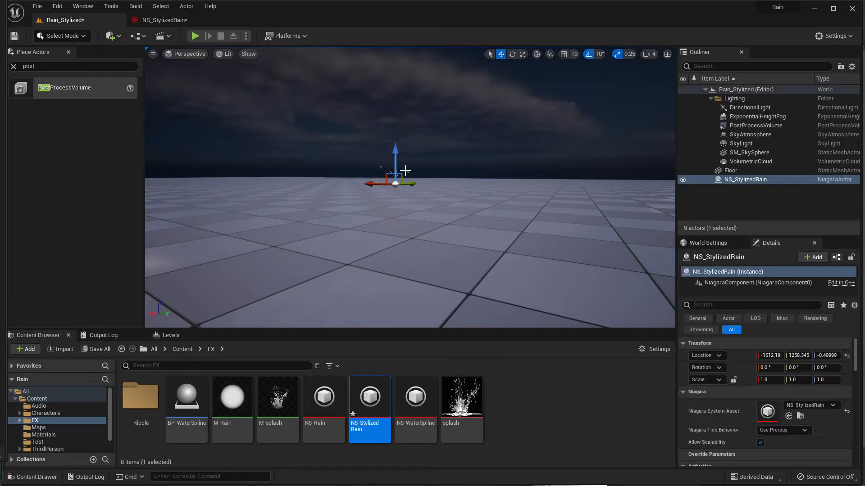
pyautogui.moveTo(417, 186); pyautogui.dragTo(379, 245, button='right')
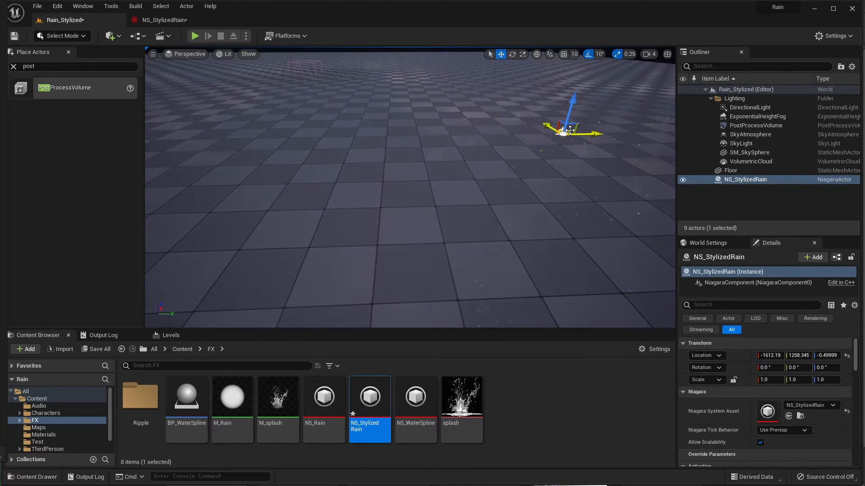
pyautogui.moveTo(569, 130); pyautogui.dragTo(307, 208)
pyautogui.moveTo(421, 234); pyautogui.dragTo(500, 185, button='right')
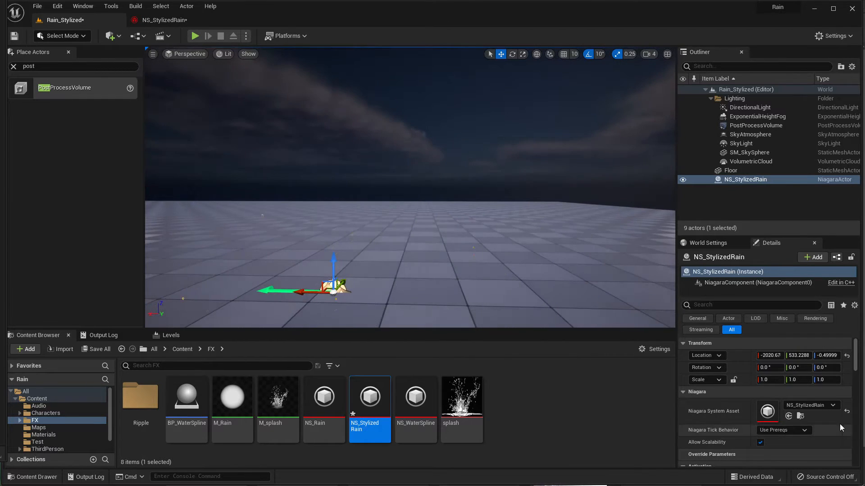
# - Set the placed rain system's Z location to 1000 and view the falling particles in the level
pyautogui.click(835, 358)
pyautogui.write('1000')
pyautogui.press('Return')
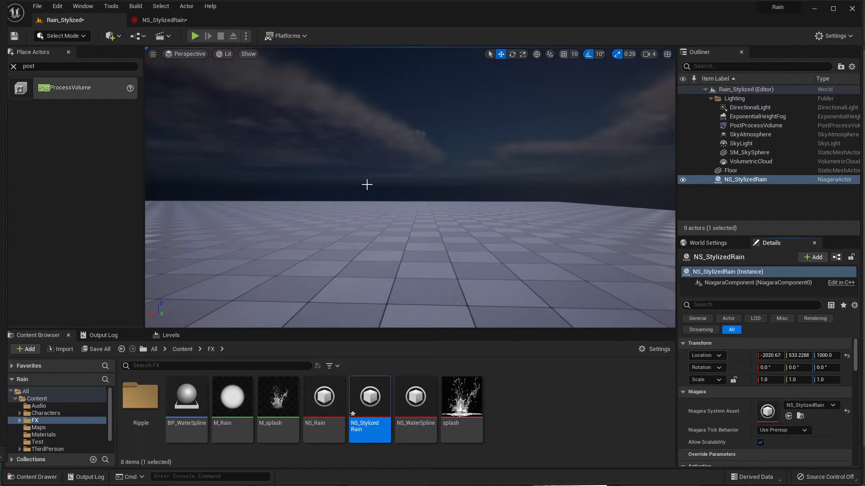
pyautogui.moveTo(367, 185)
pyautogui.mouseDown(button='right')
pyautogui.moveTo(363, 193)
pyautogui.moveTo(373, 195)
pyautogui.mouseUp(button='right')
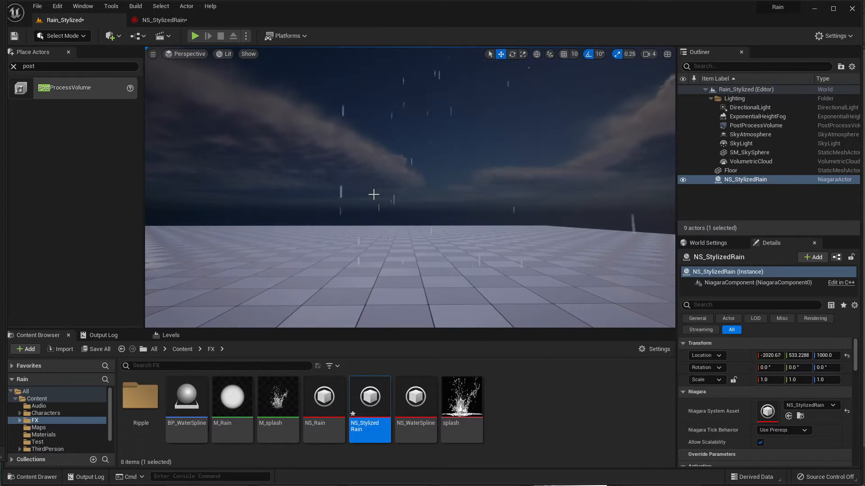
# - Delete the sphere-based Shape Location 001 module from the Particle Spawn group of NS_StylizedRain's emitter
pyautogui.click(159, 20)
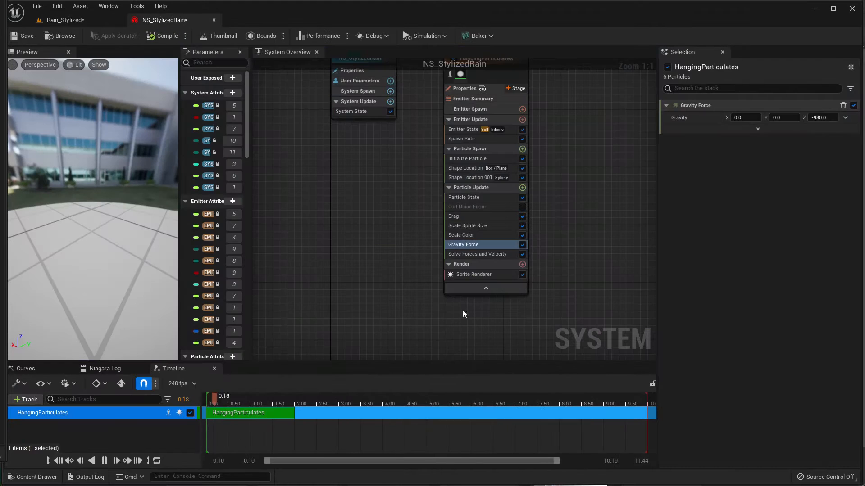
pyautogui.click(421, 221)
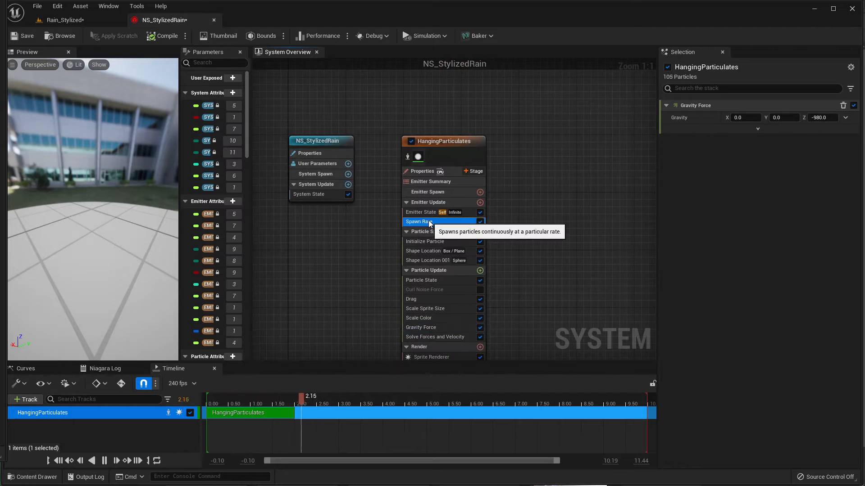
pyautogui.click(432, 251)
pyautogui.click(440, 261)
pyautogui.press('Delete')
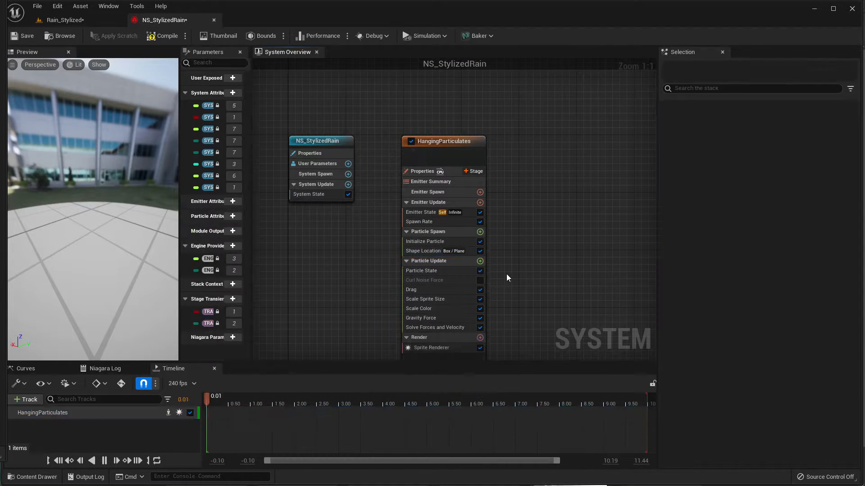
# - Set the Shape Location box size to X 1000, Y 1000, Z 10 and check the wider rain area in the level
pyautogui.click(430, 251)
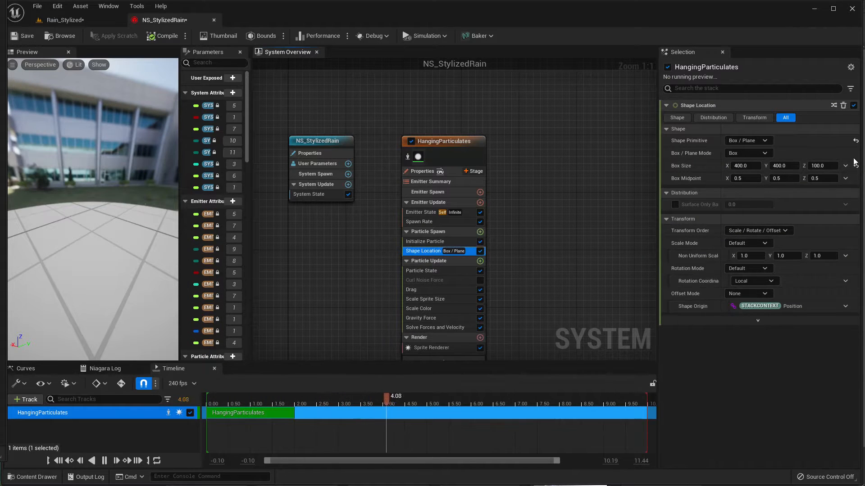
pyautogui.click(744, 167)
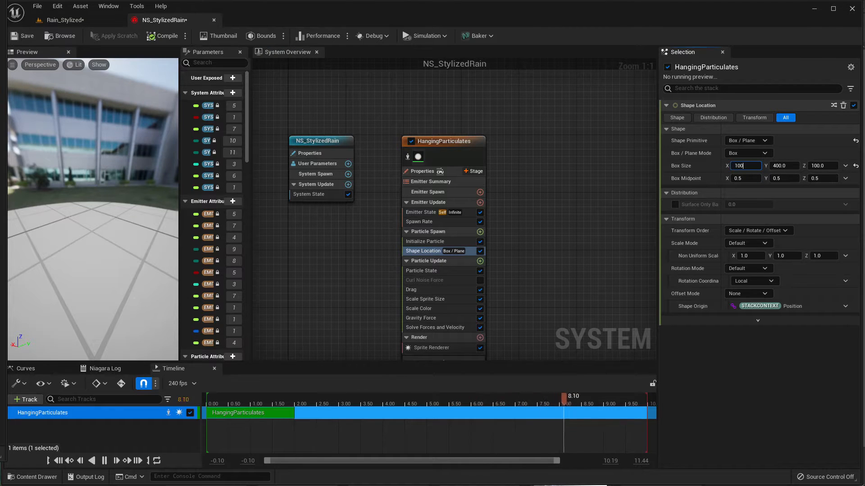
pyautogui.press('Tab')
pyautogui.write('1')
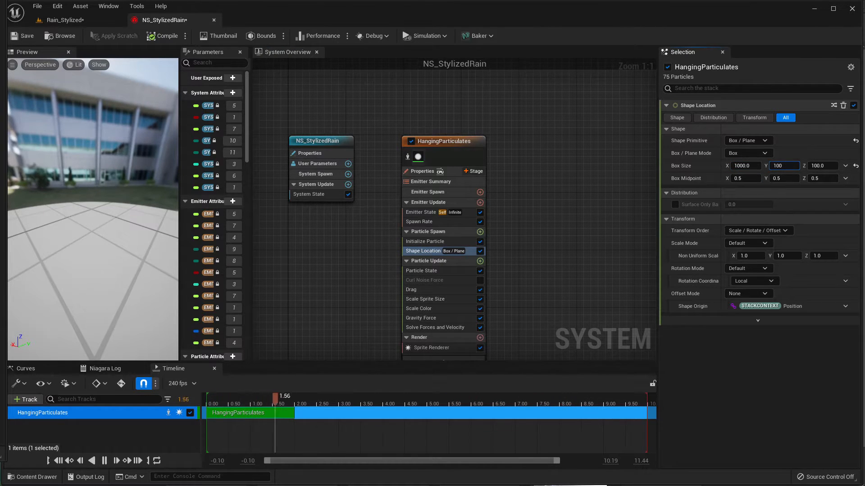
pyautogui.write('000')
pyautogui.press('Tab')
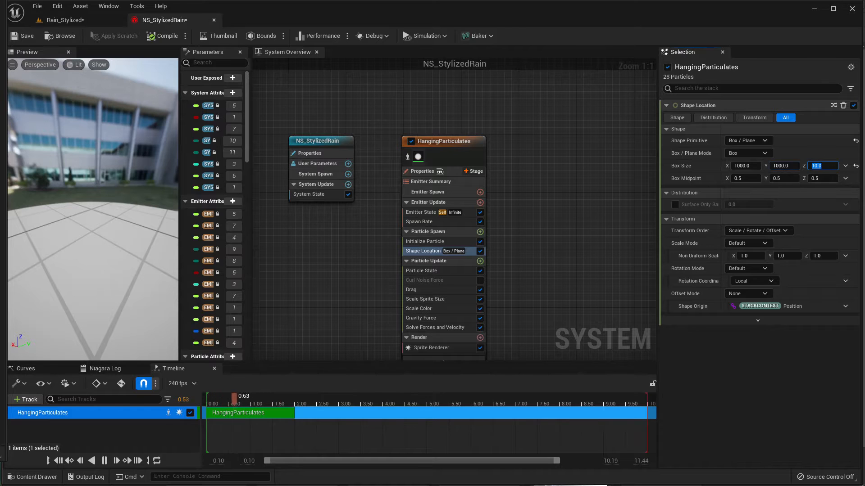
pyautogui.click(75, 22)
pyautogui.moveTo(462, 137); pyautogui.dragTo(509, 127, button='right')
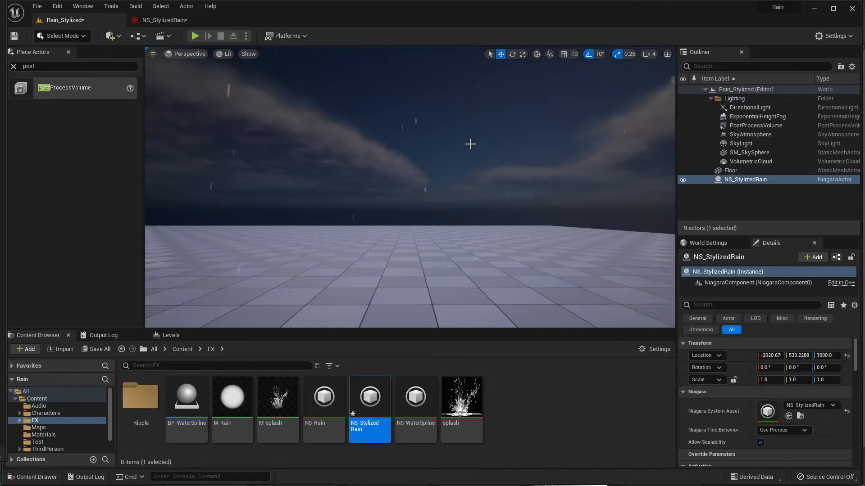
# - Set the emitter's Spawn Rate to 500 and view the denser rain in the Rain_Stylized level
pyautogui.click(158, 20)
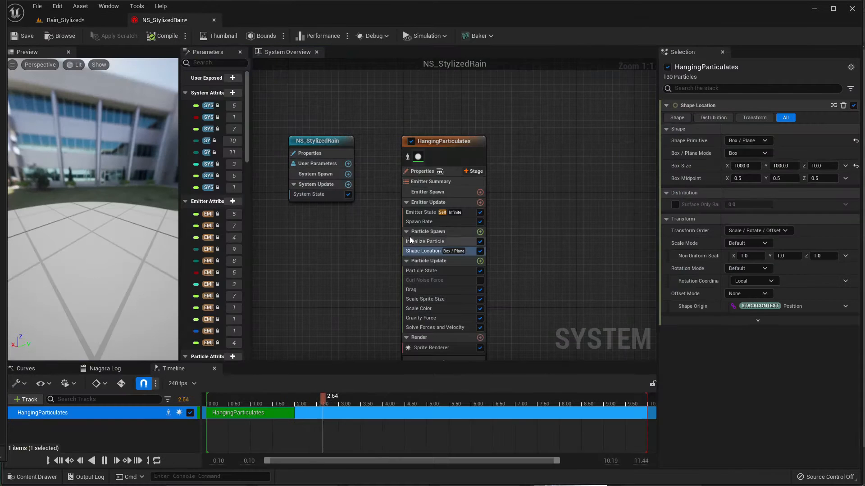
pyautogui.click(419, 222)
pyautogui.click(745, 117)
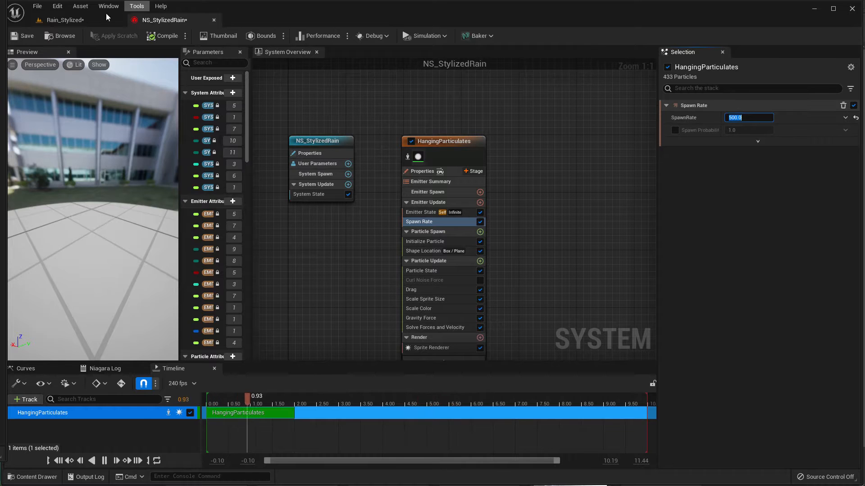
pyautogui.click(66, 20)
pyautogui.moveTo(418, 175)
pyautogui.mouseDown(button='right')
pyautogui.moveTo(419, 231)
pyautogui.moveTo(419, 162)
pyautogui.mouseUp(button='right')
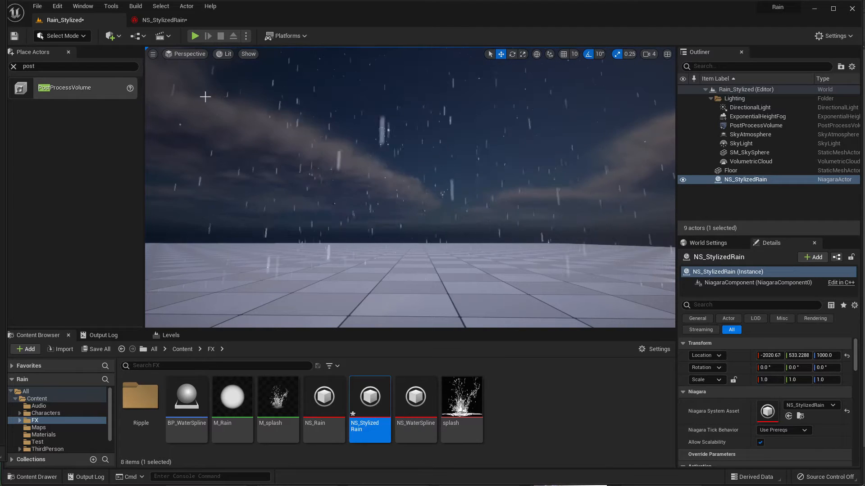
# - Locate the Sprite Renderer's default material among the Niagara DefaultAssets and copy DefaultRibbonMaterial from there into the project's Materials folder
pyautogui.click(163, 20)
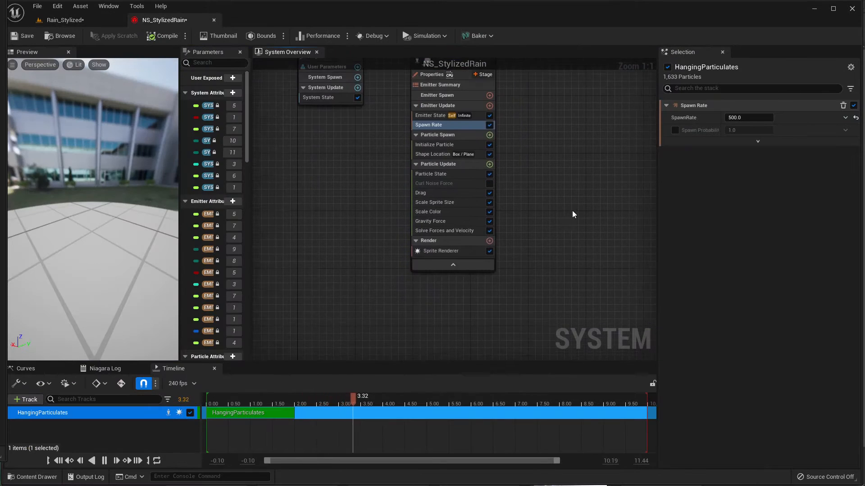
pyautogui.click(421, 252)
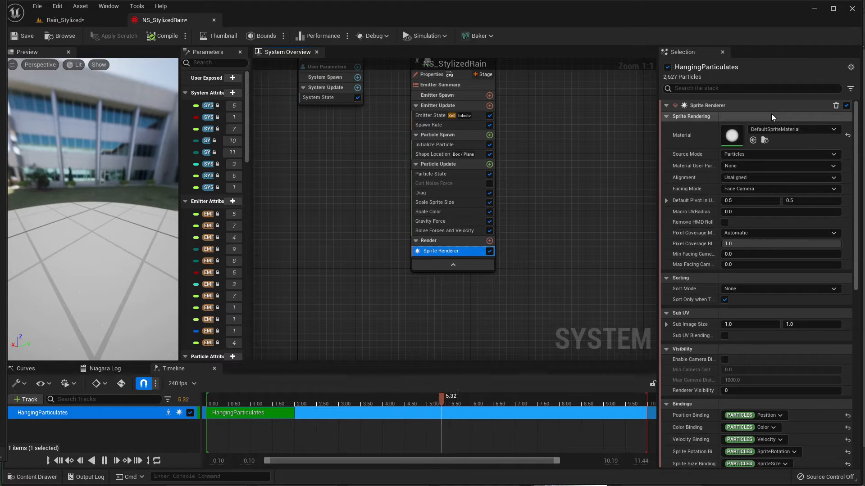
pyautogui.click(765, 140)
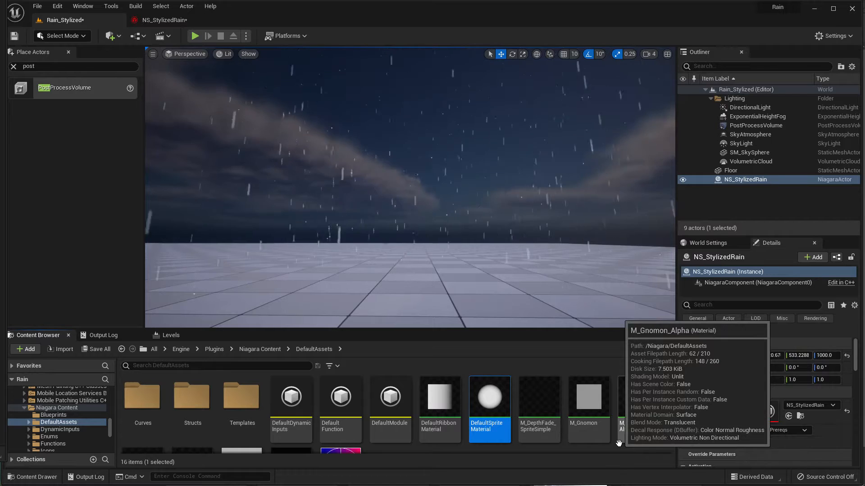
pyautogui.click(439, 404)
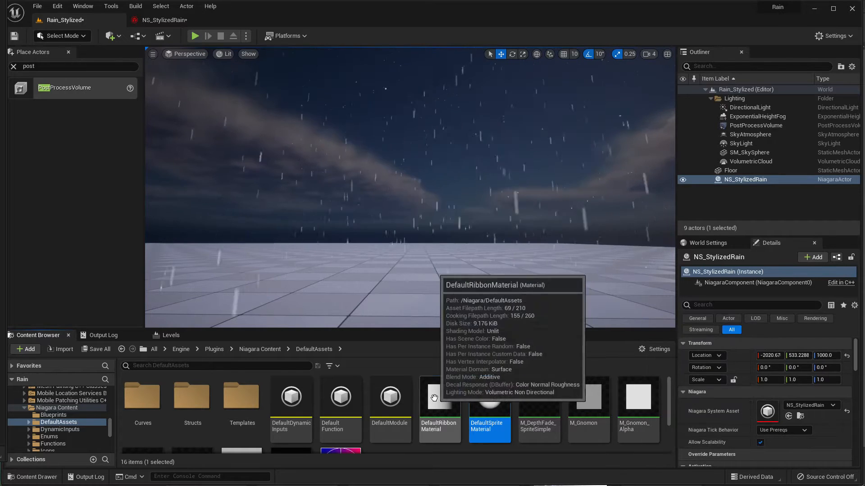
pyautogui.scroll(4, 72, 437)
pyautogui.scroll(10, 85, 442)
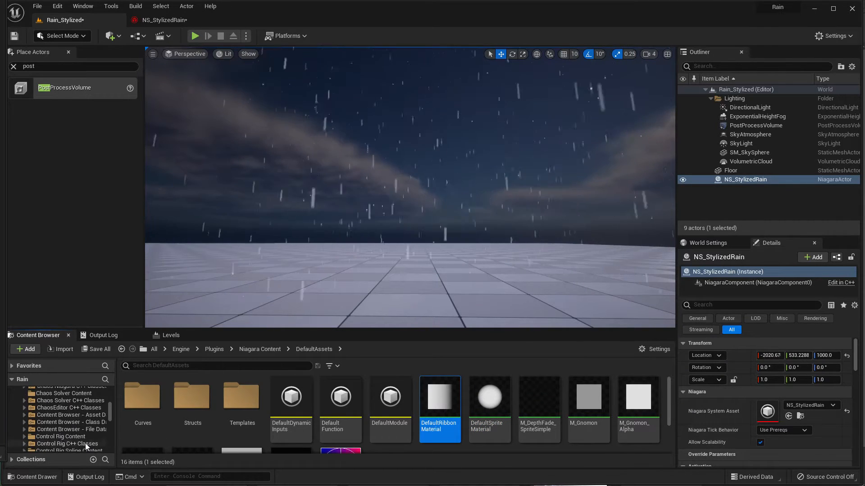
pyautogui.moveTo(110, 407); pyautogui.dragTo(115, 387)
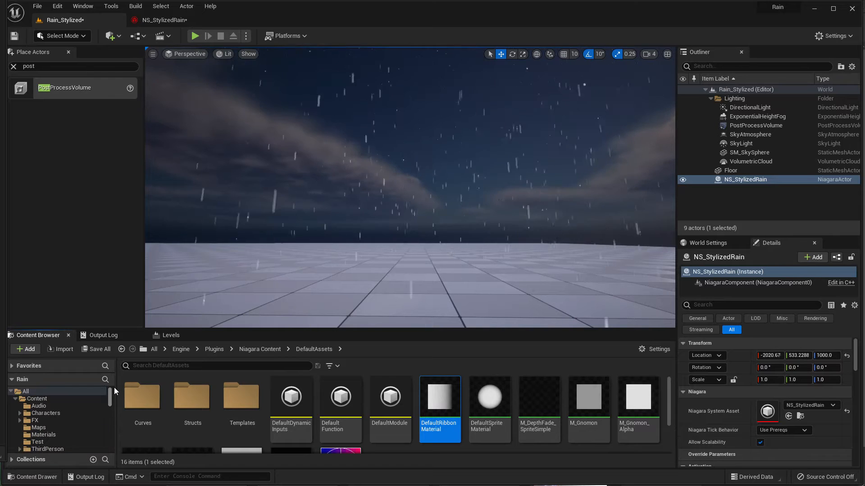
pyautogui.moveTo(443, 406); pyautogui.dragTo(45, 435)
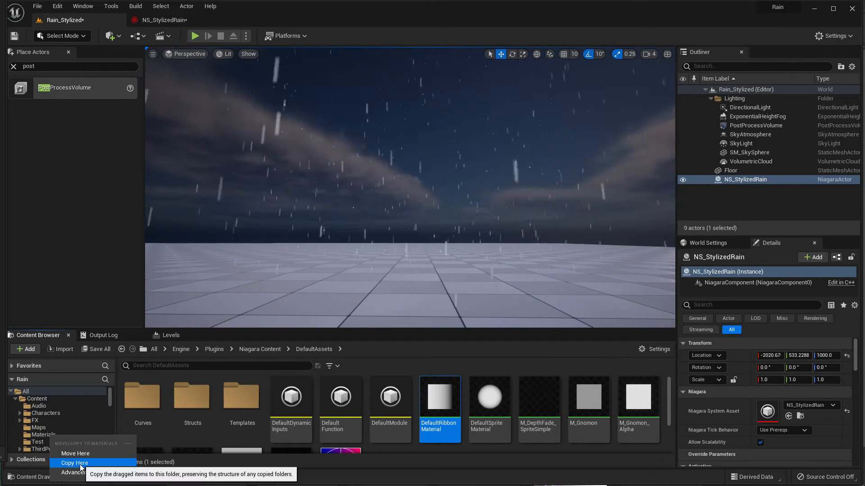
pyautogui.click(75, 463)
# - Rename the copied ribbon material in the Materials folder as M_Ribbon
pyautogui.click(43, 435)
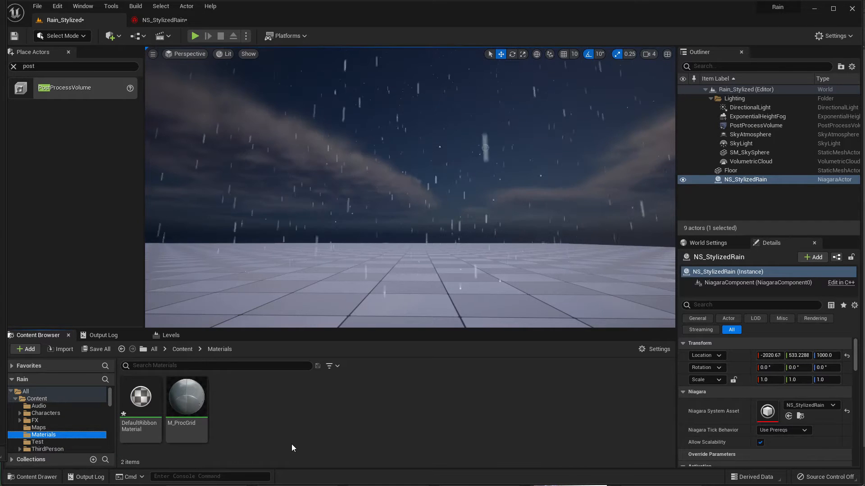
pyautogui.click(141, 397)
pyautogui.press('F2')
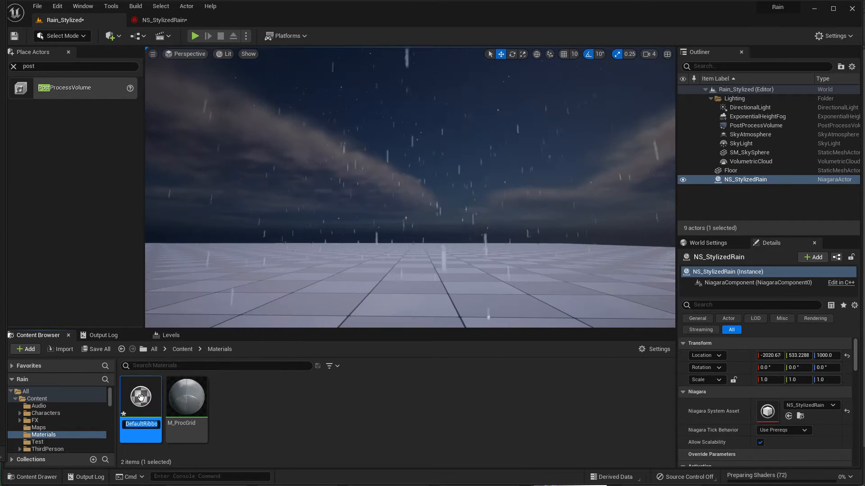
pyautogui.write('M_Ribb')
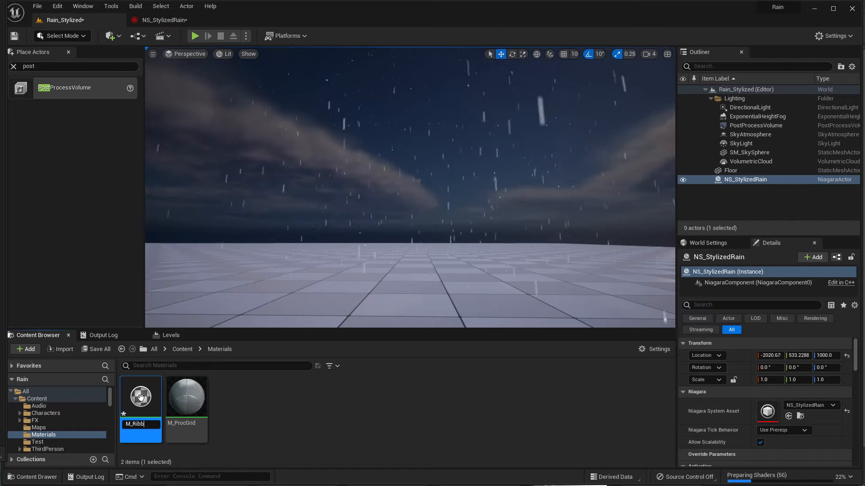
pyautogui.write('on')
pyautogui.press('Return')
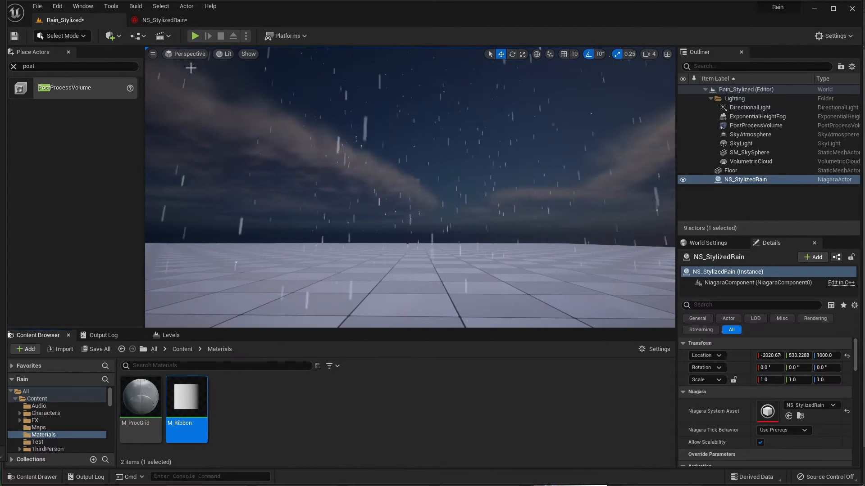
# - Assign M_Ribbon as the Sprite Renderer's material in NS_StylizedRain and look at the rain from different angles in the level
pyautogui.click(163, 20)
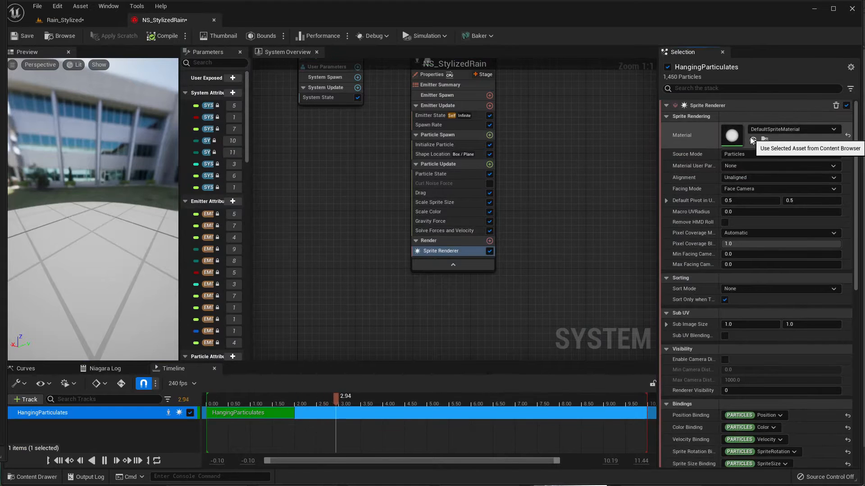
pyautogui.click(752, 140)
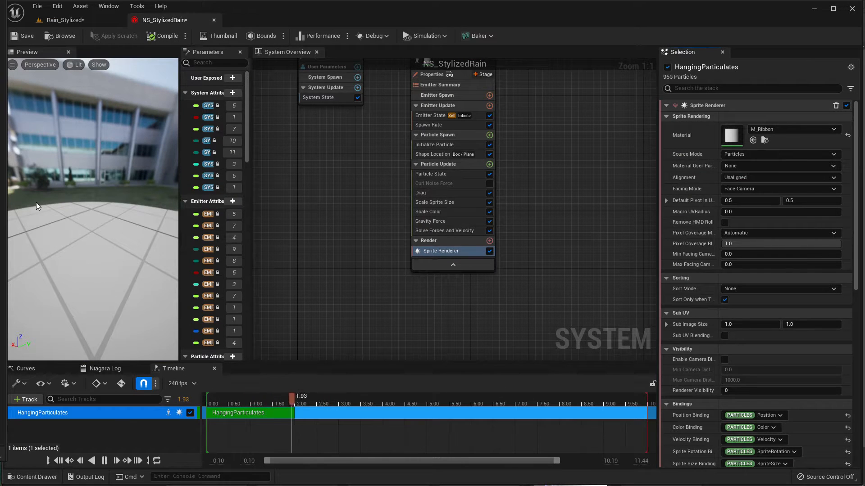
pyautogui.click(67, 20)
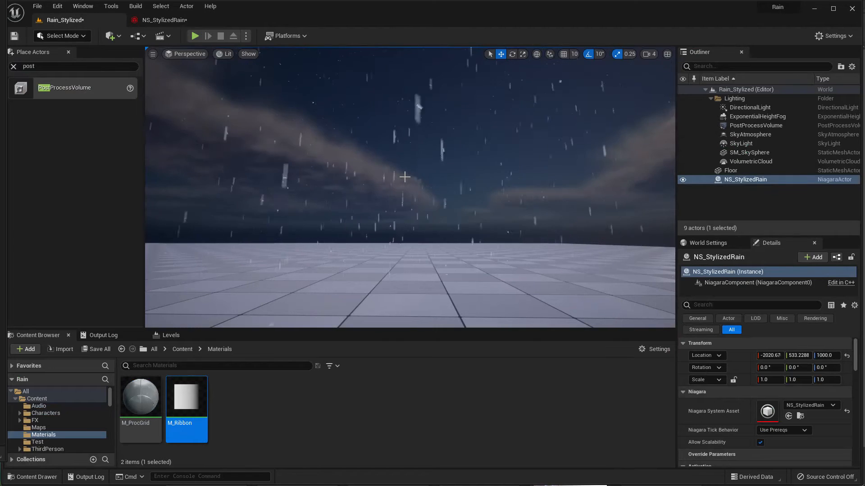
pyautogui.moveTo(405, 177); pyautogui.dragTo(329, 133, button='right')
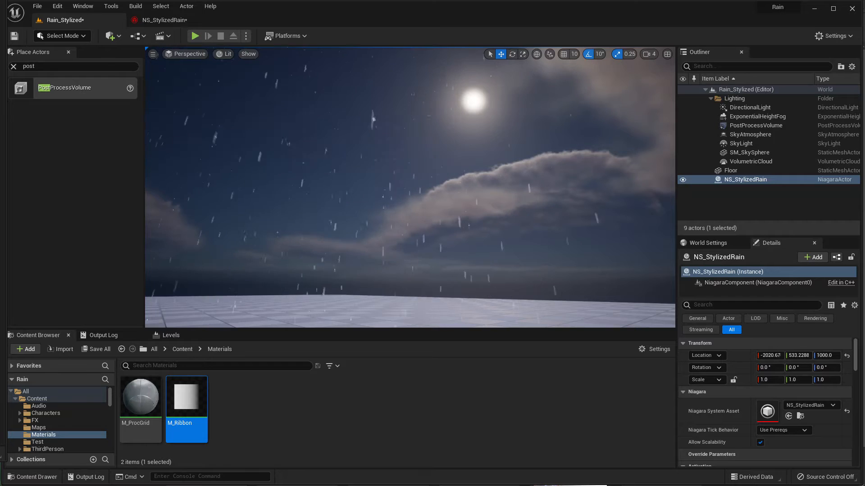
pyautogui.moveTo(329, 133); pyautogui.dragTo(241, 145, button='right')
# - In Initialize Particle, set Sprite Size Mode to Non-Uniform with size X 1, Y 4, and check the drops in the level
pyautogui.click(157, 19)
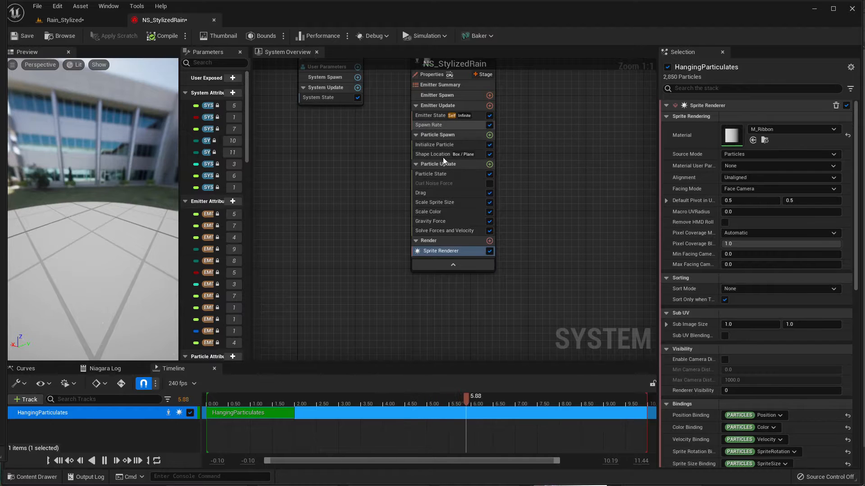
pyautogui.click(435, 145)
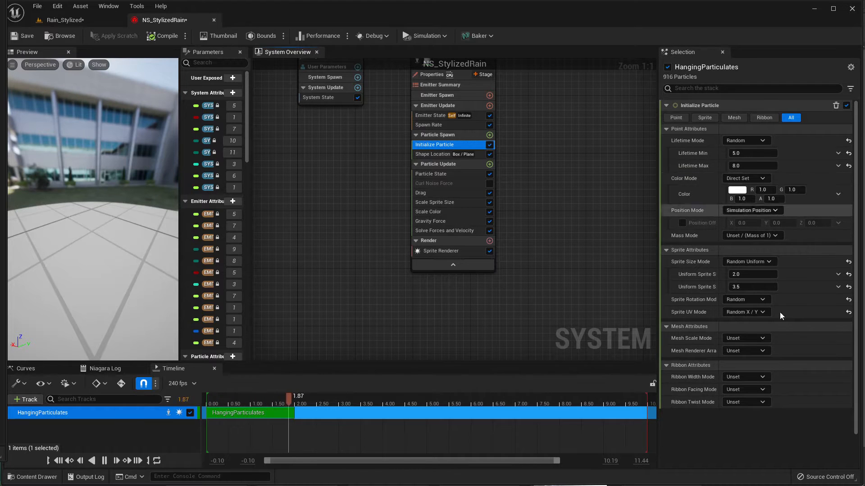
pyautogui.click(757, 263)
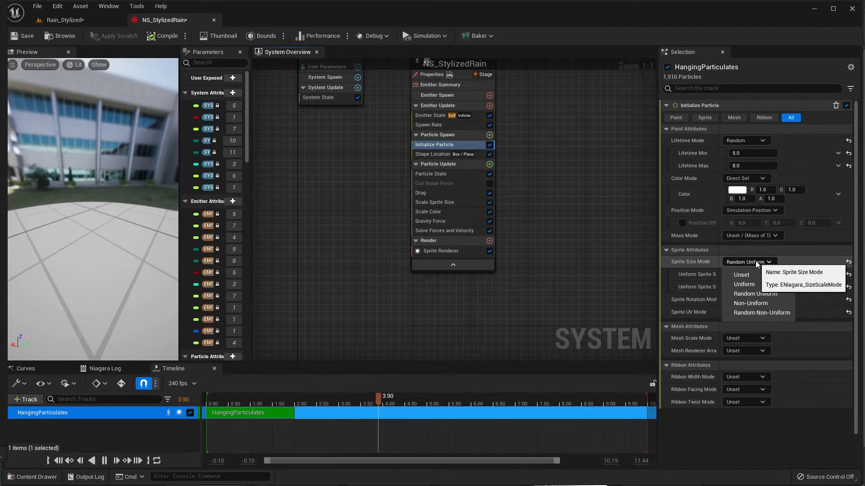
pyautogui.click(746, 284)
pyautogui.click(750, 262)
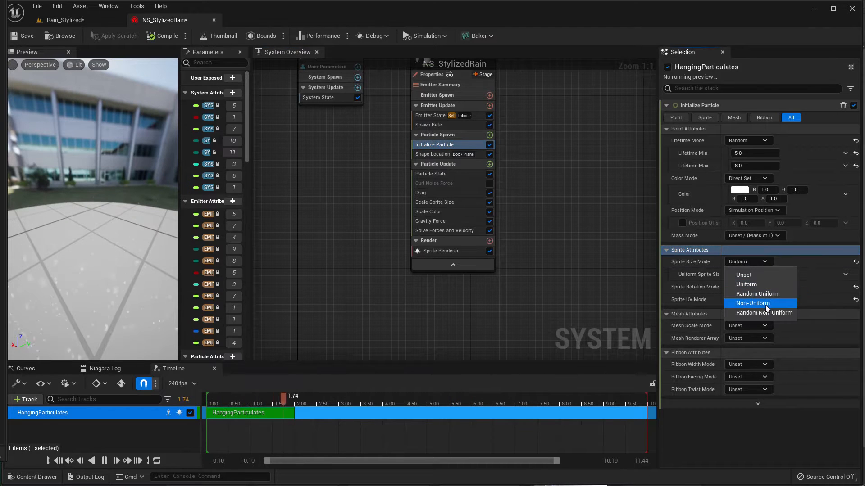
pyautogui.click(766, 304)
pyautogui.click(757, 274)
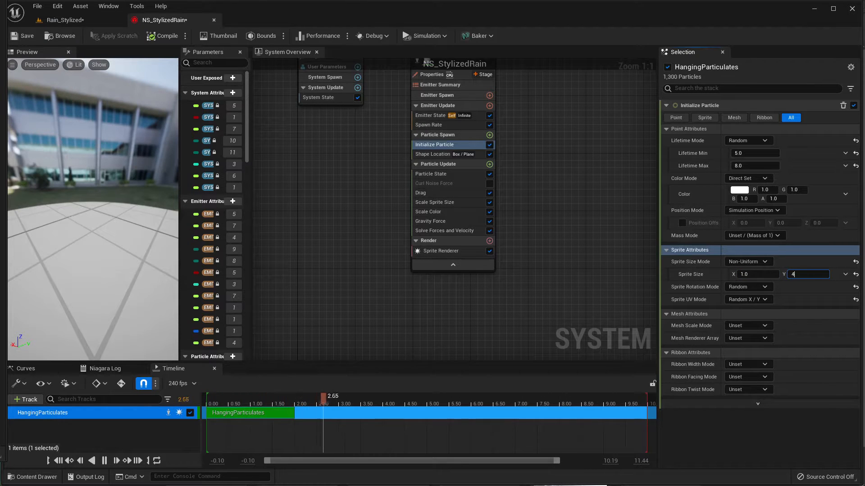
pyautogui.click(68, 20)
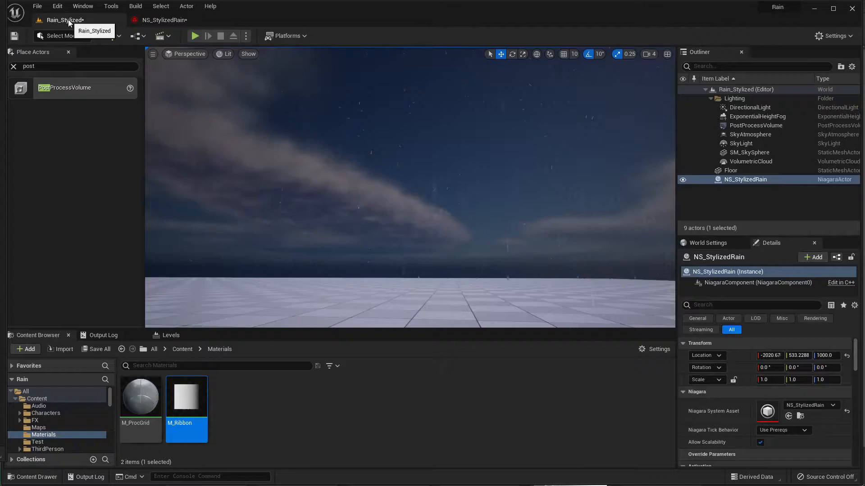
pyautogui.moveTo(410, 187); pyautogui.dragTo(376, 195, button='right')
pyautogui.moveTo(413, 169); pyautogui.dragTo(432, 168, button='right')
# - Set the Sprite Renderer's Alignment to Velocity Aligned and check the direction of the falling drops in the level
pyautogui.click(155, 19)
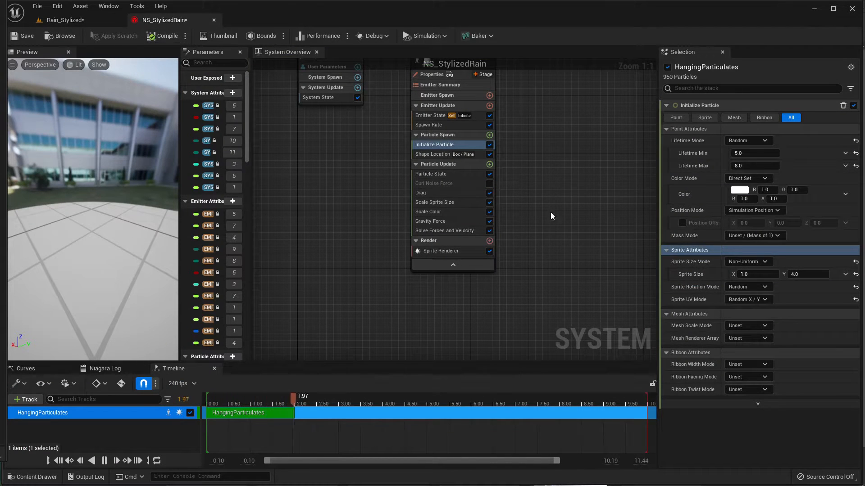
pyautogui.click(433, 251)
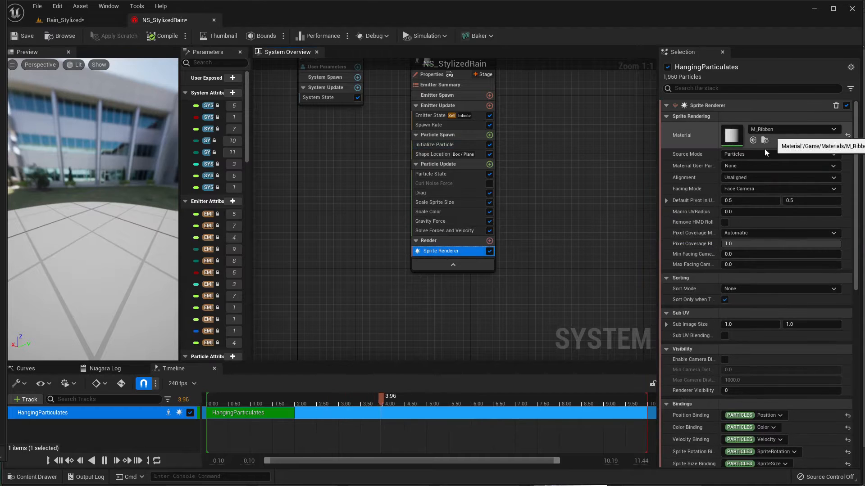
pyautogui.click(739, 179)
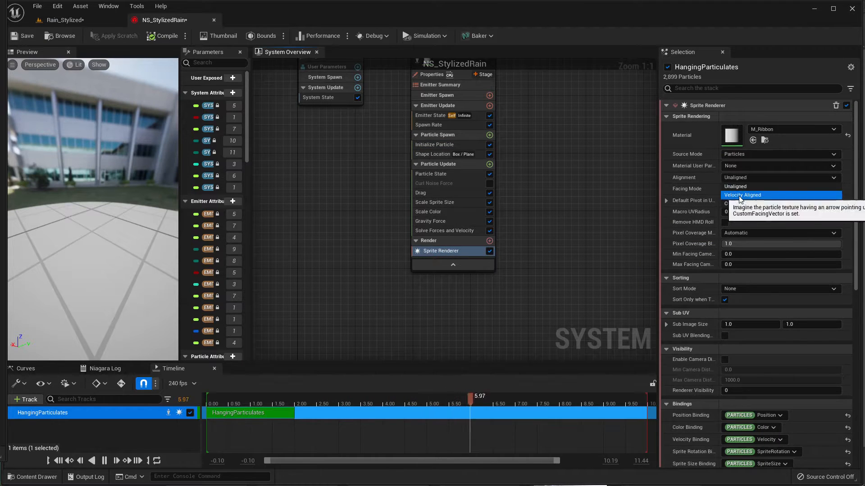
pyautogui.click(742, 197)
pyautogui.click(65, 20)
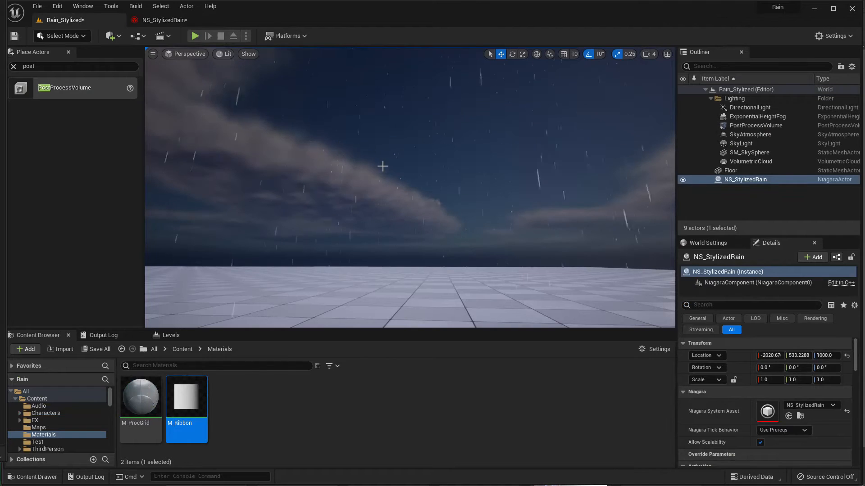
pyautogui.moveTo(382, 166); pyautogui.dragTo(386, 166, button='right')
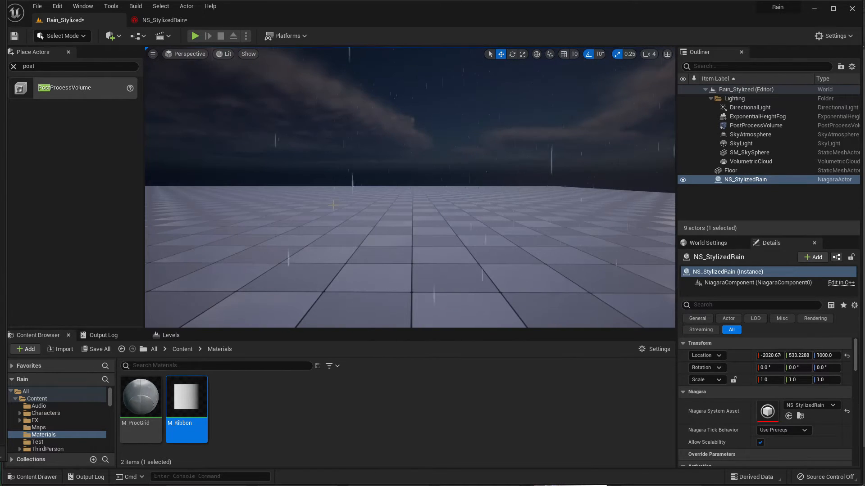
pyautogui.click(161, 20)
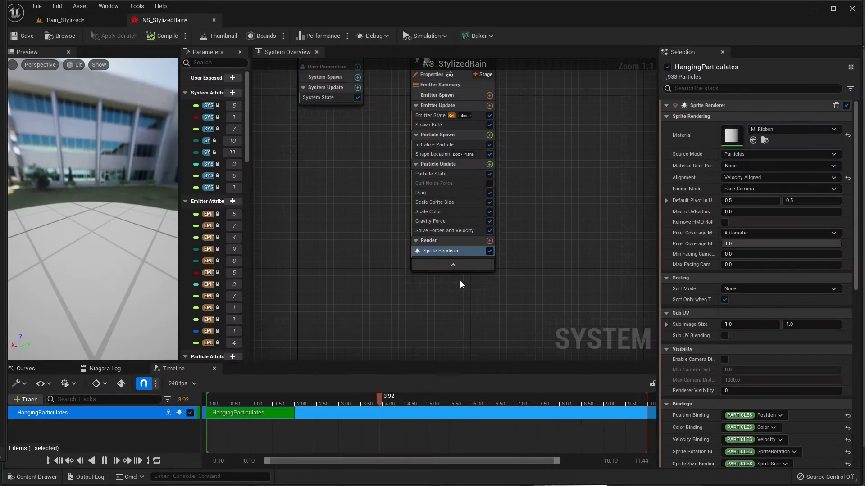
# - Set the Gravity Force Z value to -400 in NS_StylizedRain and check the falling drops in the level
pyautogui.click(435, 221)
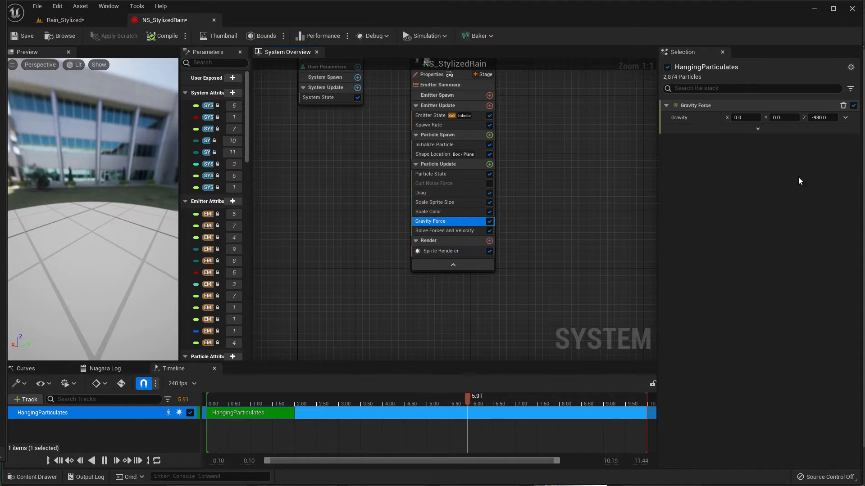
pyautogui.click(824, 116)
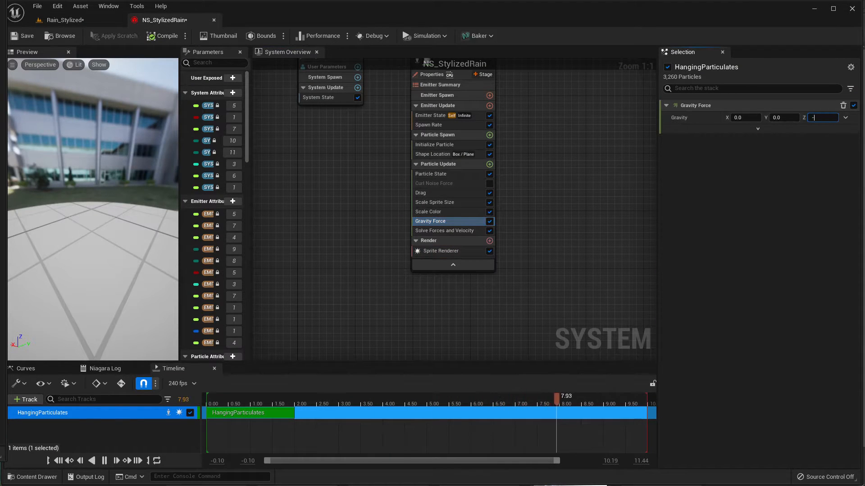
pyautogui.write('-400')
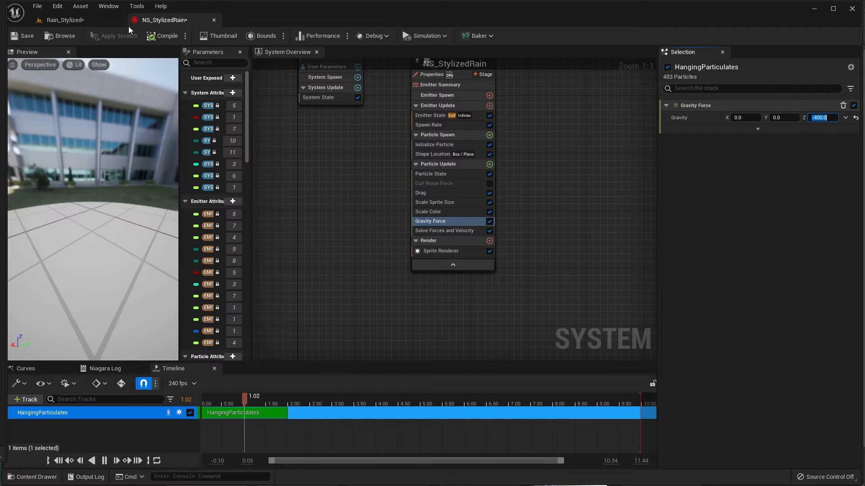
pyautogui.click(78, 22)
pyautogui.moveTo(392, 163)
pyautogui.mouseDown(button='right')
pyautogui.moveTo(393, 144)
pyautogui.moveTo(393, 190)
pyautogui.moveTo(391, 158)
pyautogui.mouseUp(button='right')
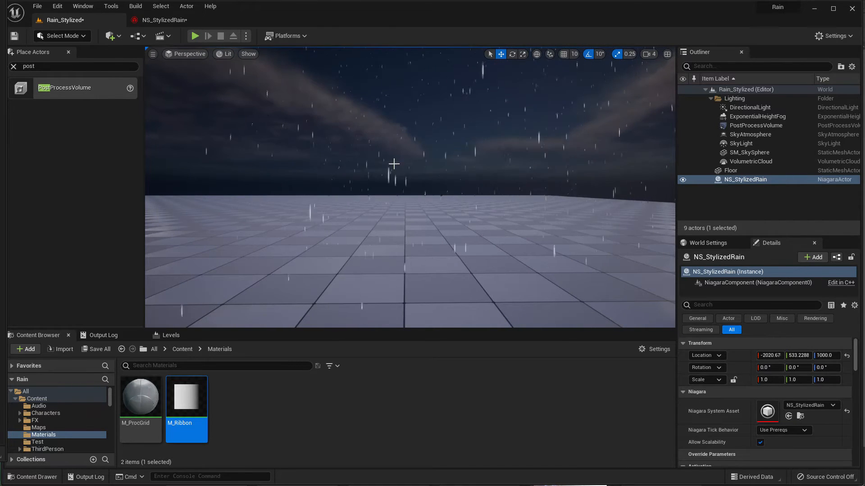
# - Examine the raindrops up close in the NS_StylizedRain preview to see which way the material's gradient fades
pyautogui.click(163, 19)
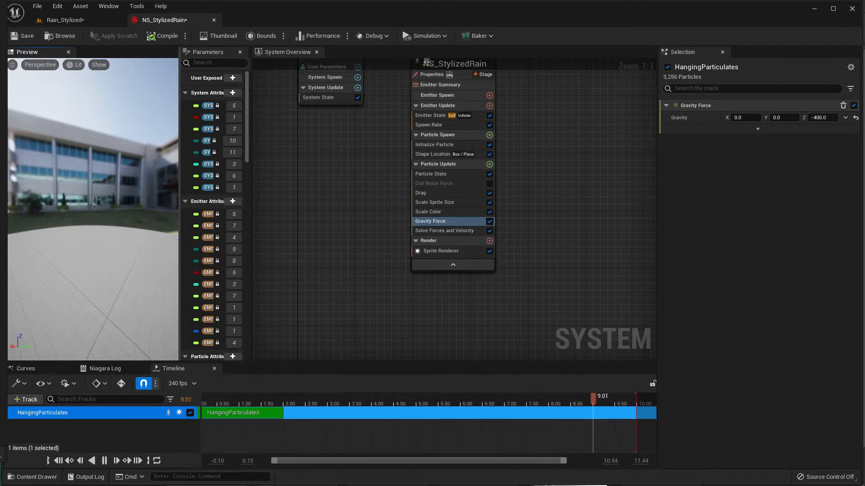
pyautogui.click(110, 20)
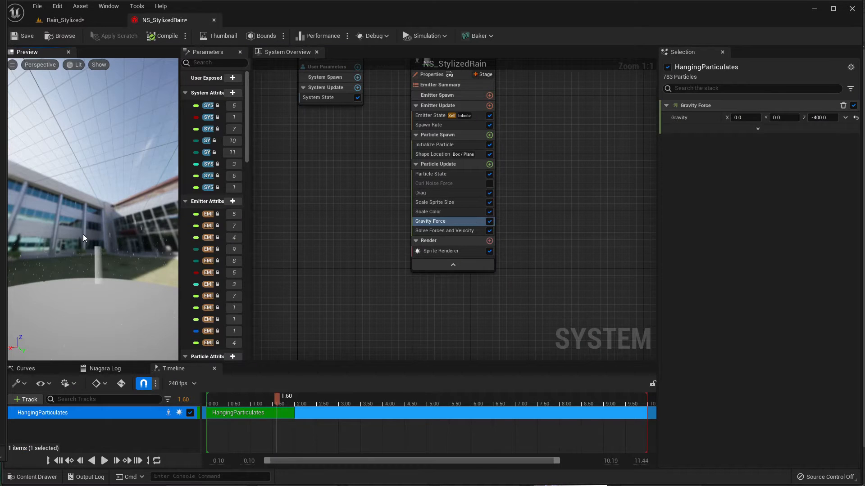
pyautogui.moveTo(83, 235)
pyautogui.mouseDown(button='middle')
pyautogui.moveTo(83, 259)
pyautogui.moveTo(89, 238)
pyautogui.mouseUp(button='middle')
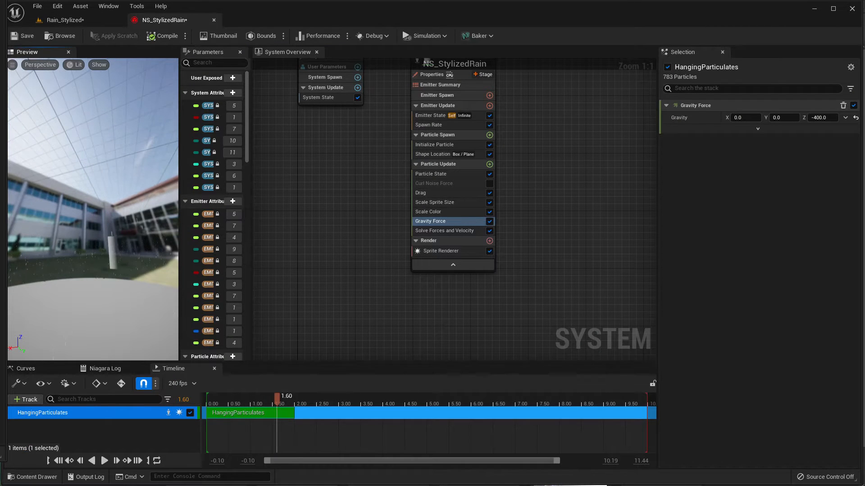
pyautogui.press('w')
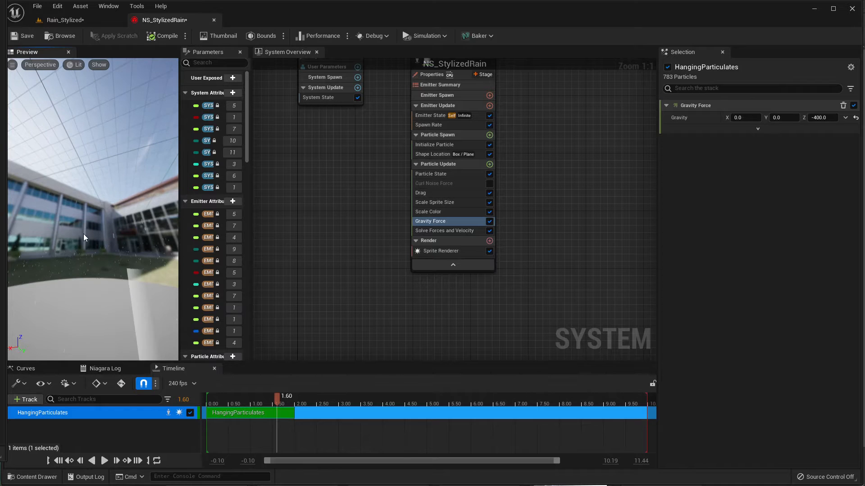
pyautogui.press('w')
pyautogui.moveTo(72, 224); pyautogui.dragTo(73, 214, button='right')
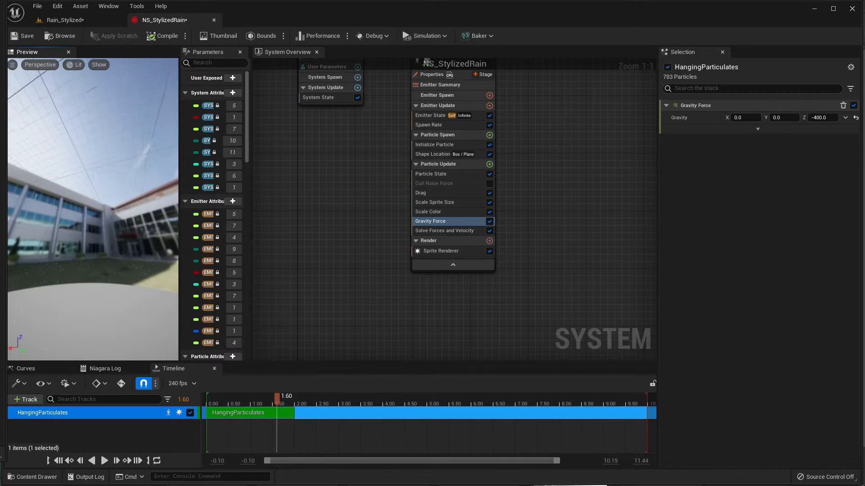
pyautogui.press('w')
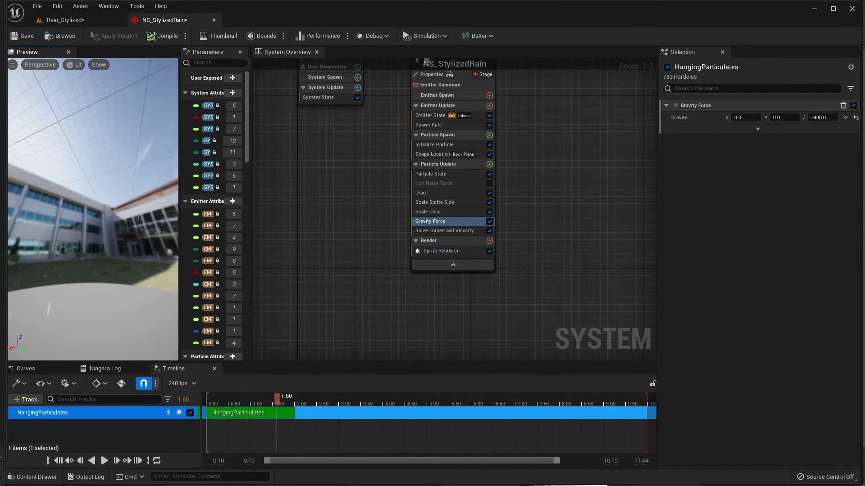
pyautogui.press('w')
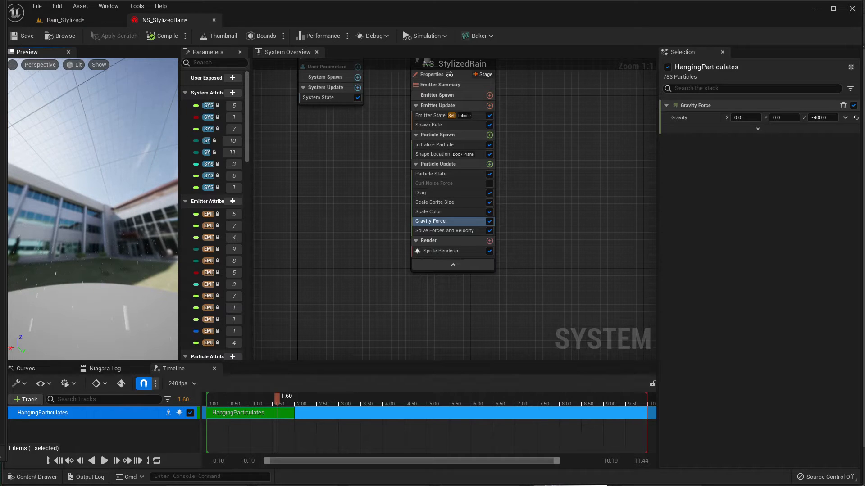
pyautogui.press('w')
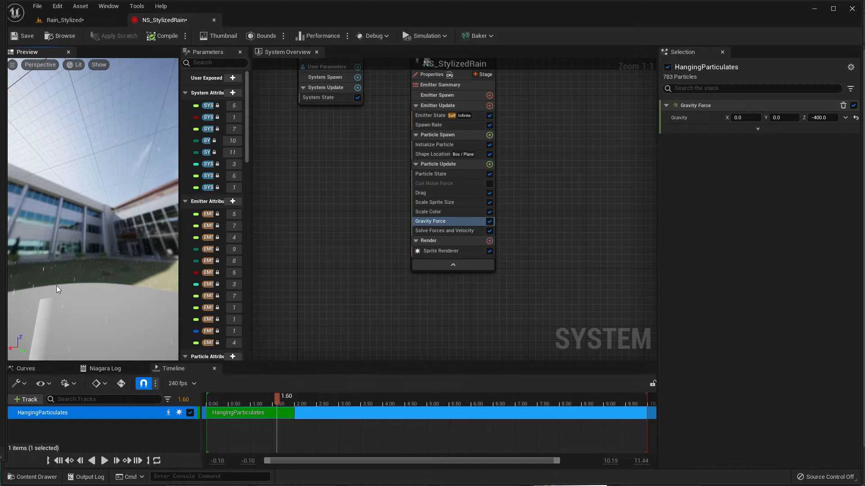
pyautogui.moveTo(42, 237); pyautogui.dragTo(86, 279, button='right')
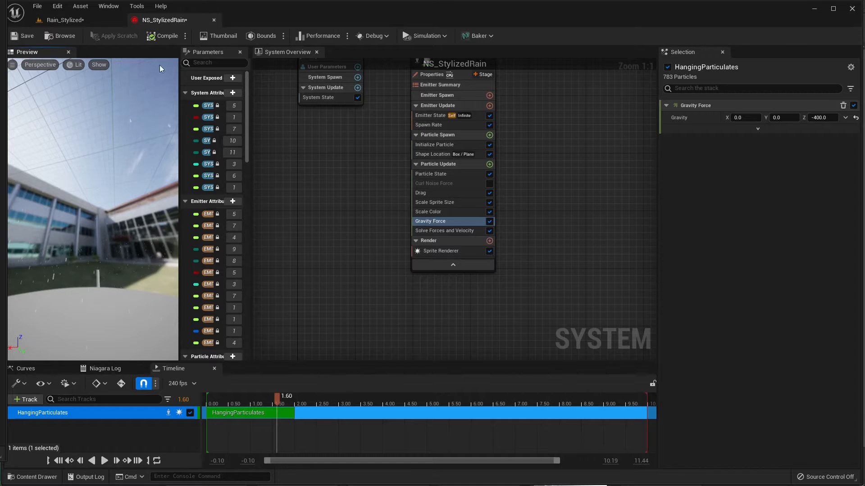
# - In M_Ribbon, set the Component Mask to the G channel only, apply the material, and preview it on a plane
pyautogui.click(92, 24)
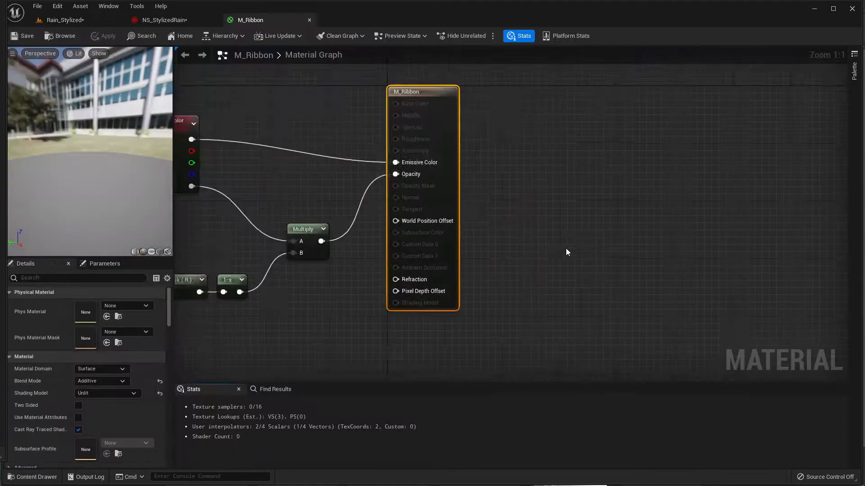
pyautogui.moveTo(248, 246); pyautogui.dragTo(338, 244, button='right')
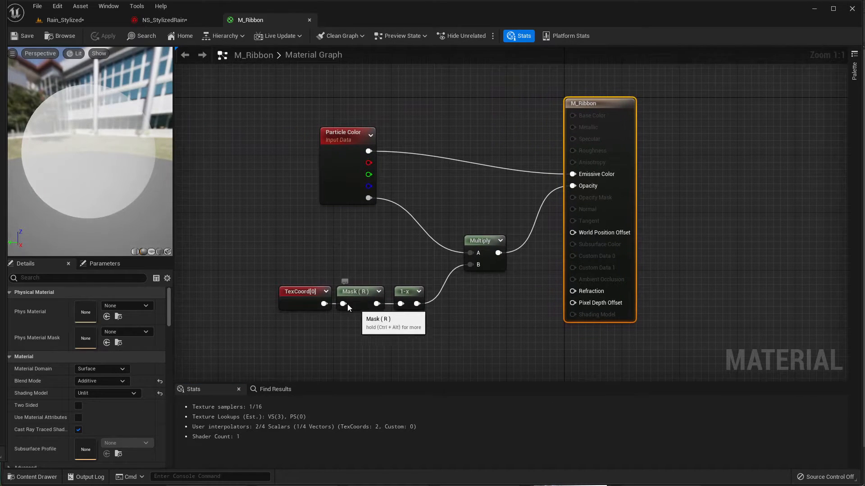
pyautogui.click(352, 293)
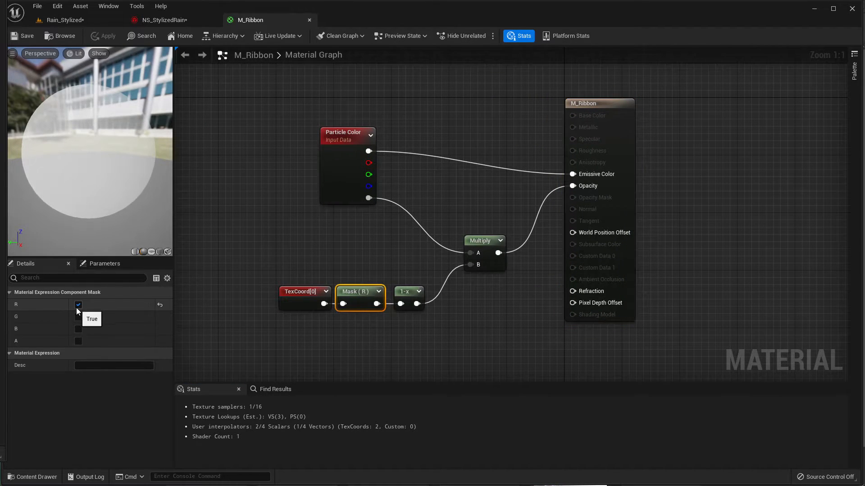
pyautogui.click(79, 305)
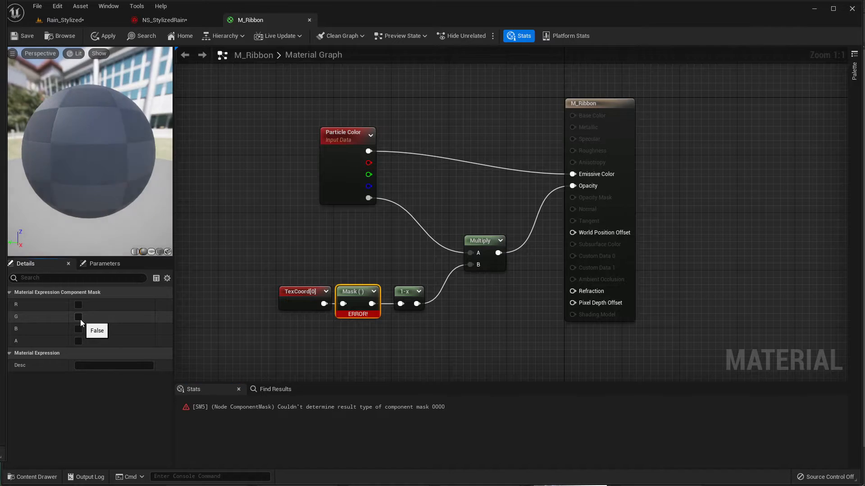
pyautogui.click(80, 318)
pyautogui.click(102, 32)
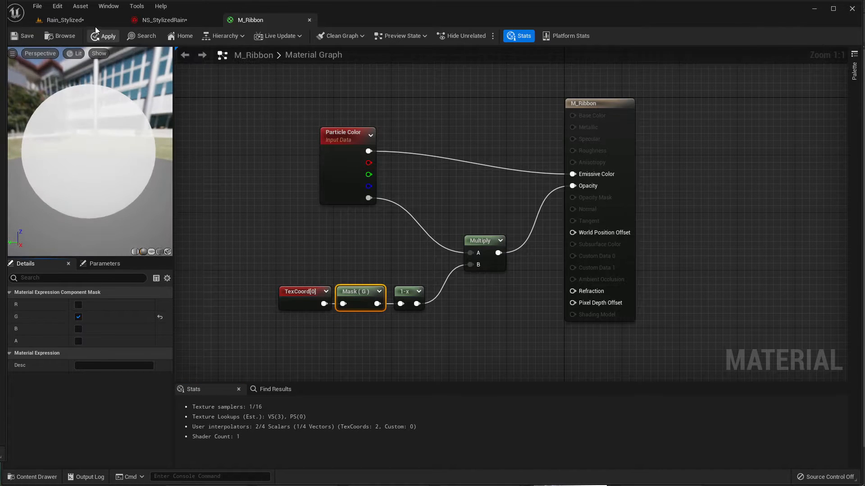
pyautogui.click(151, 251)
pyautogui.moveTo(103, 182); pyautogui.dragTo(102, 180)
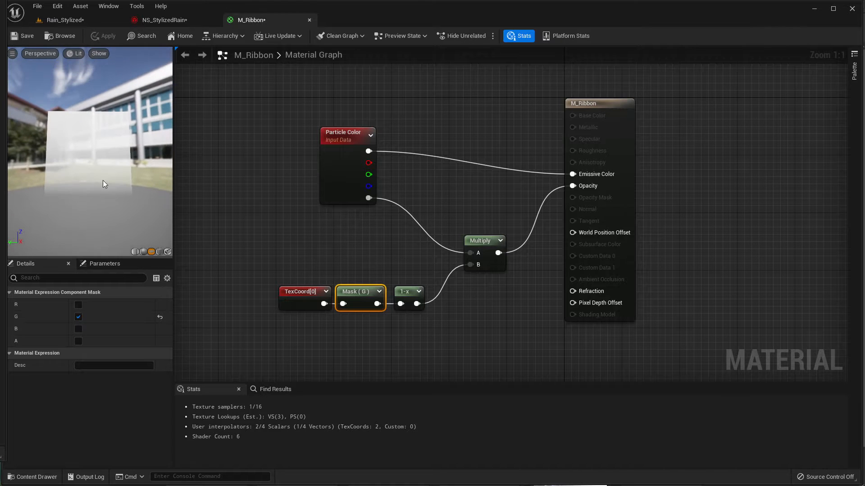
# - Compare the drops with M_Ribbon's gradient, connect the Mask output directly to Multiply's B input, bypassing 1-x, and apply the material
pyautogui.click(68, 22)
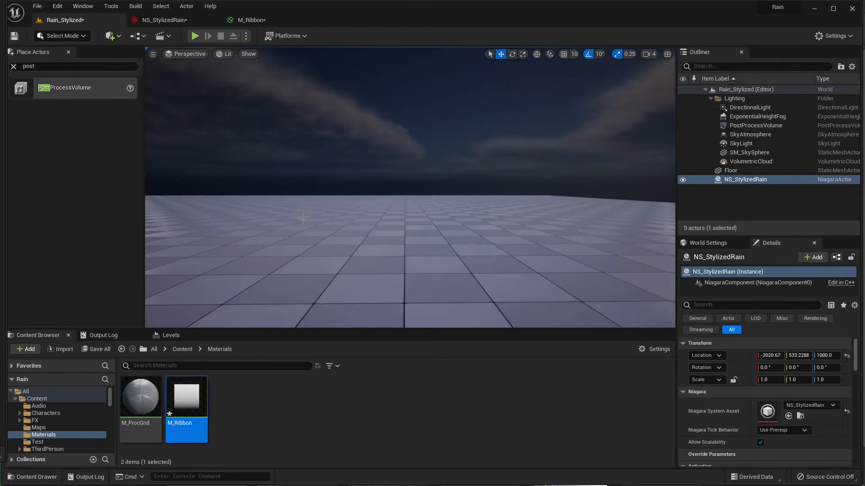
pyautogui.click(236, 14)
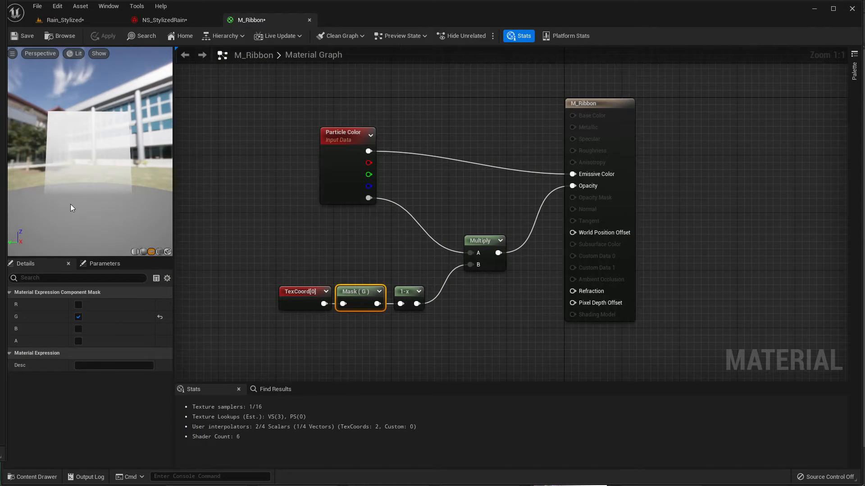
pyautogui.click(161, 20)
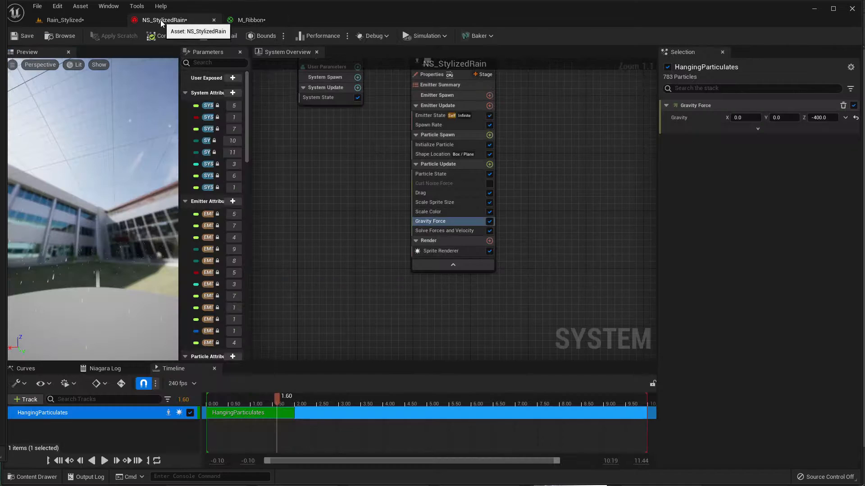
pyautogui.click(245, 20)
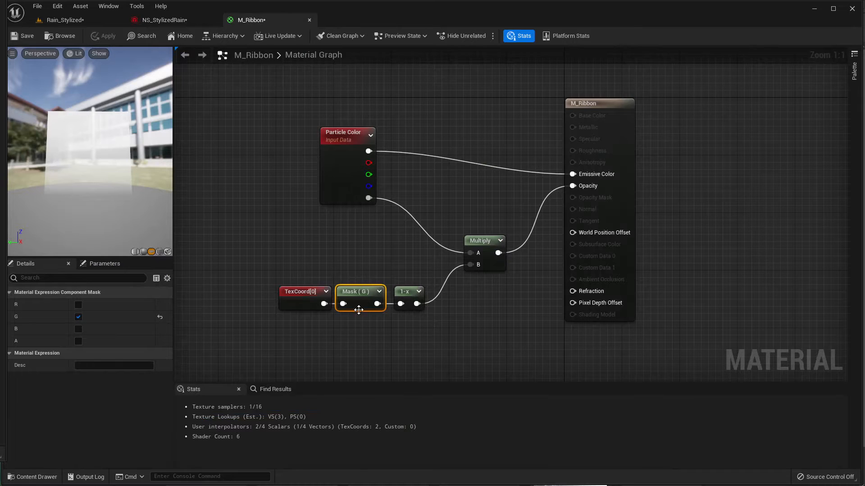
pyautogui.moveTo(378, 304); pyautogui.dragTo(470, 265)
pyautogui.click(115, 30)
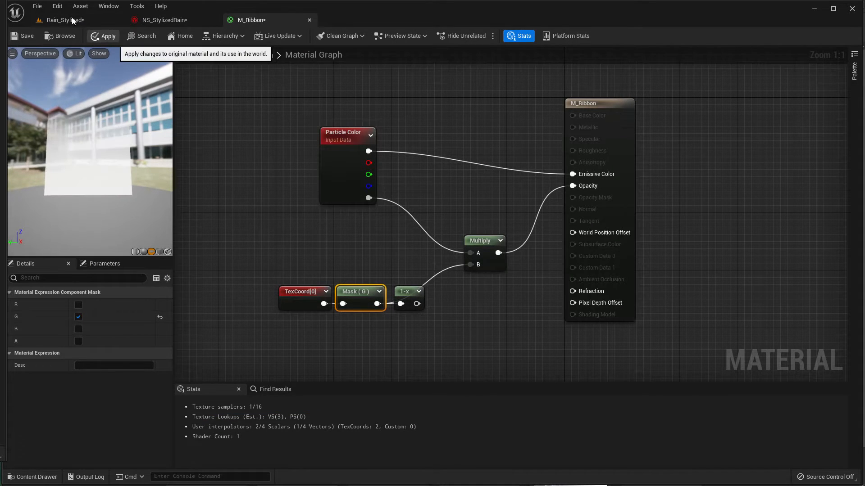
# - Examine the reversed gradient on the drops in the level and in the NS_StylizedRain preview, scrubbing the timeline to 3.92
pyautogui.click(55, 20)
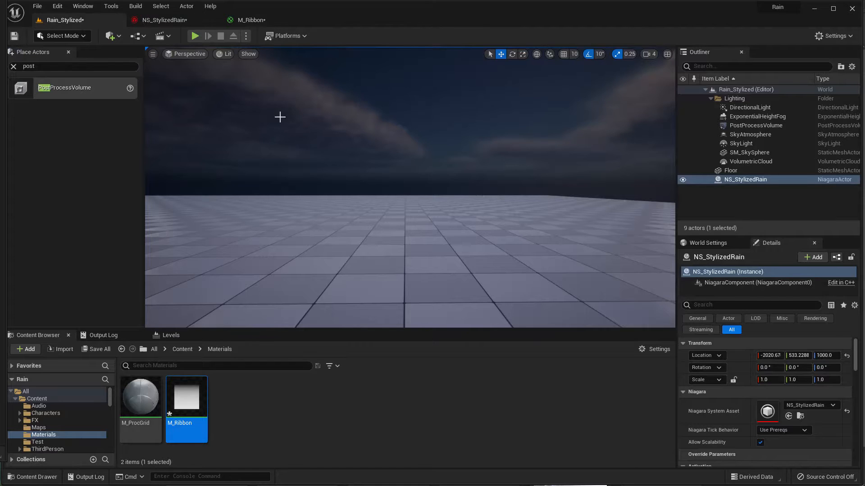
pyautogui.moveTo(299, 134)
pyautogui.mouseDown(button='right')
pyautogui.moveTo(280, 128)
pyautogui.moveTo(303, 136)
pyautogui.mouseUp(button='right')
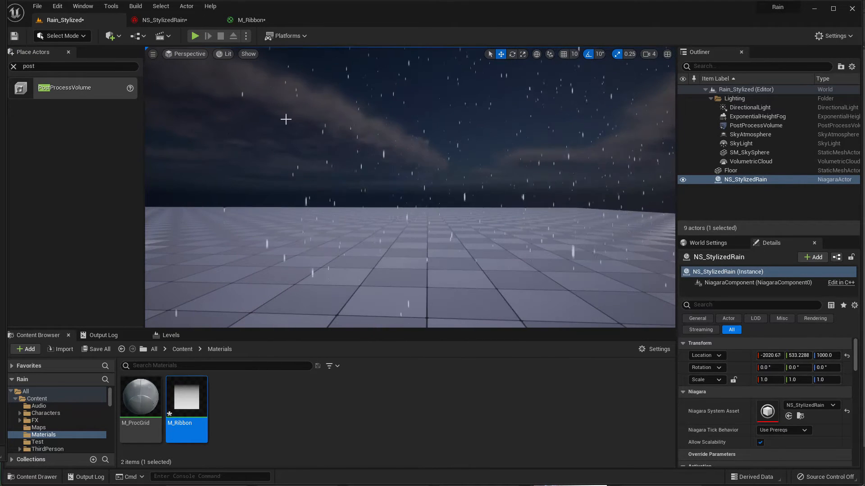
pyautogui.click(163, 20)
pyautogui.moveTo(108, 260); pyautogui.dragTo(101, 256, button='right')
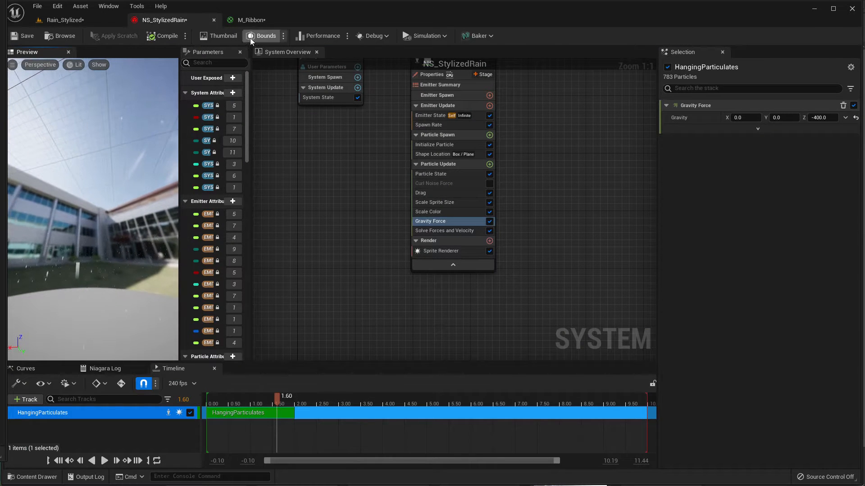
pyautogui.click(247, 20)
pyautogui.click(166, 21)
pyautogui.moveTo(100, 249); pyautogui.dragTo(106, 236, button='middle')
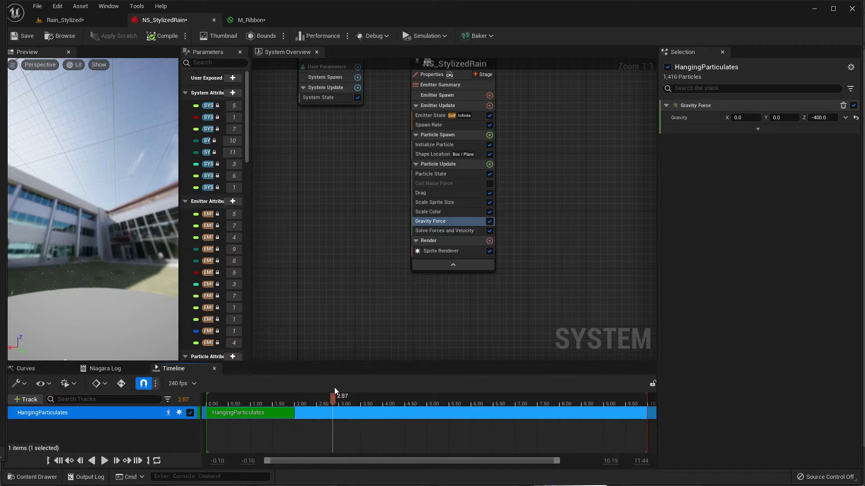
pyautogui.moveTo(334, 388); pyautogui.dragTo(379, 386)
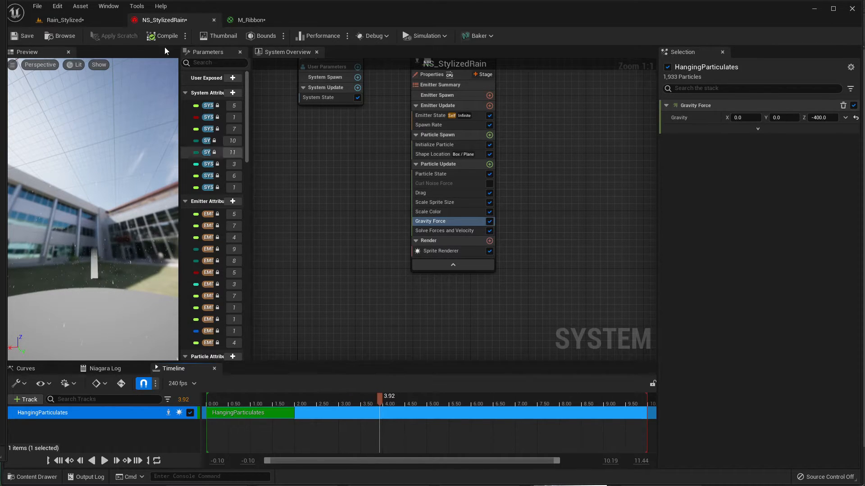
# - Set the Sprite Size Y to 8 in Initialize Particle and check the longer drops in the level
pyautogui.click(439, 144)
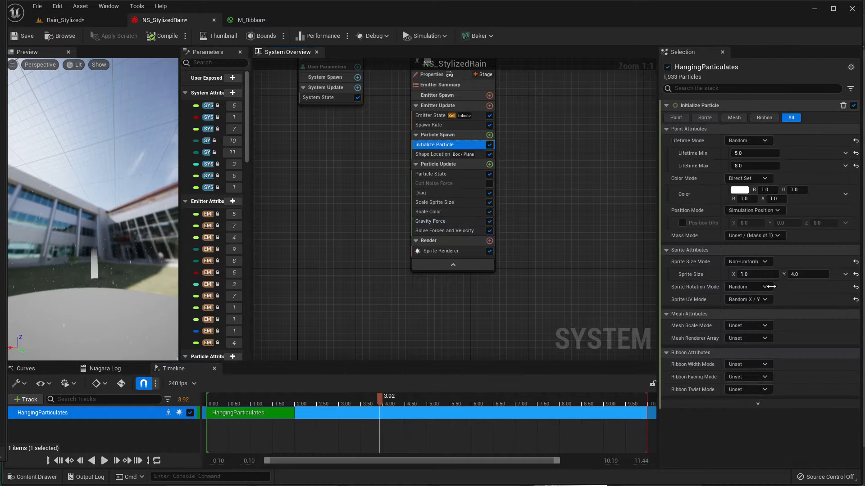
pyautogui.click(806, 275)
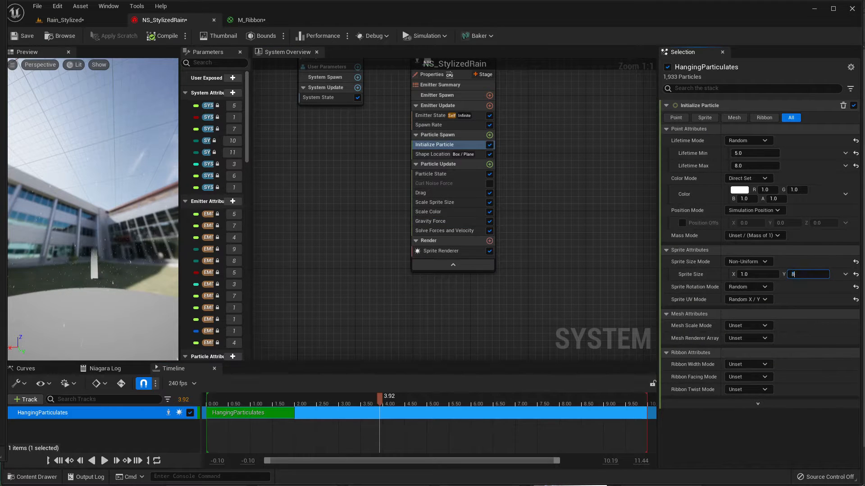
pyautogui.press('Return')
pyautogui.click(66, 19)
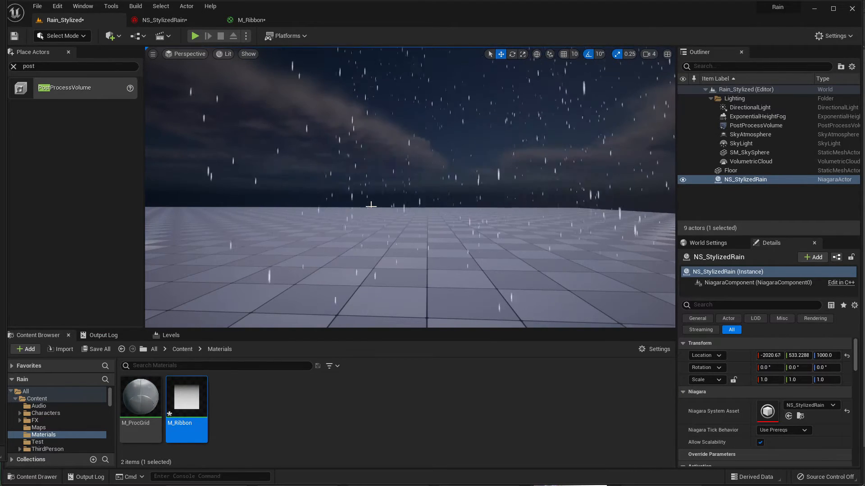
pyautogui.press('s')
pyautogui.moveTo(370, 204); pyautogui.dragTo(370, 205, button='right')
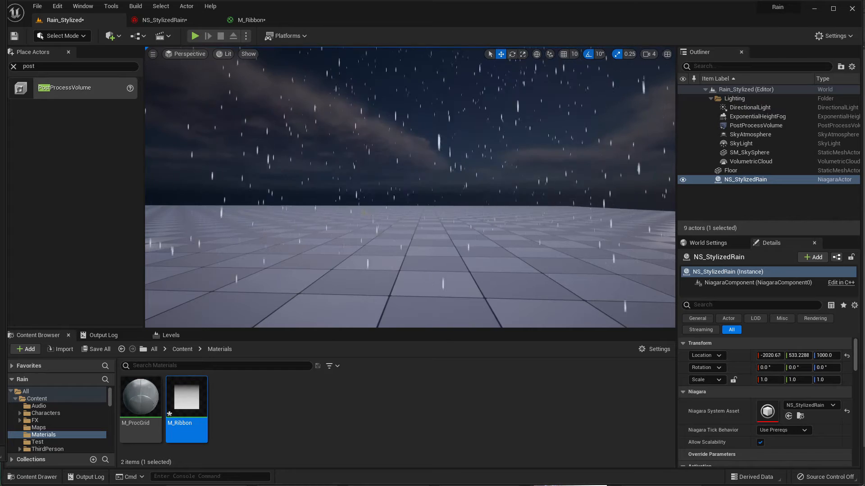
# - Set the Sprite Size X to 0.3 in NS_StylizedRain's Initialize Particle module
pyautogui.click(161, 20)
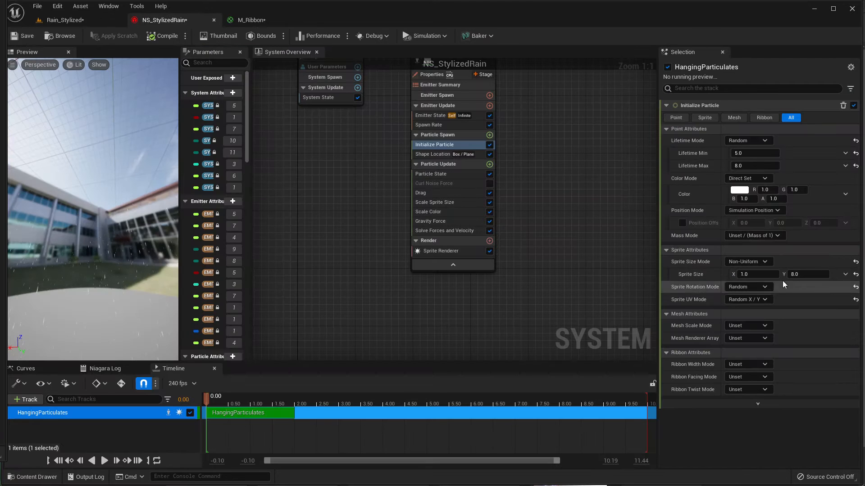
pyautogui.click(764, 275)
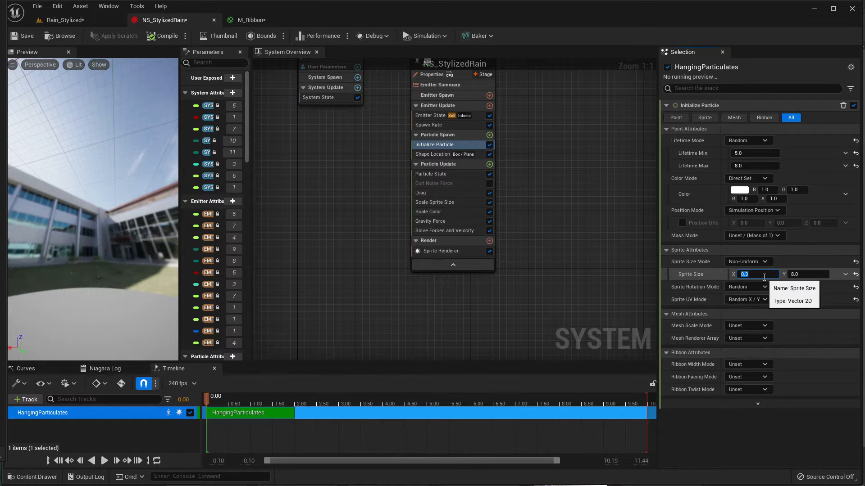
# - Enable the Speed Limit in the Solve Forces and Velocity module, set it to 100, and check the rain in the level
pyautogui.click(88, 21)
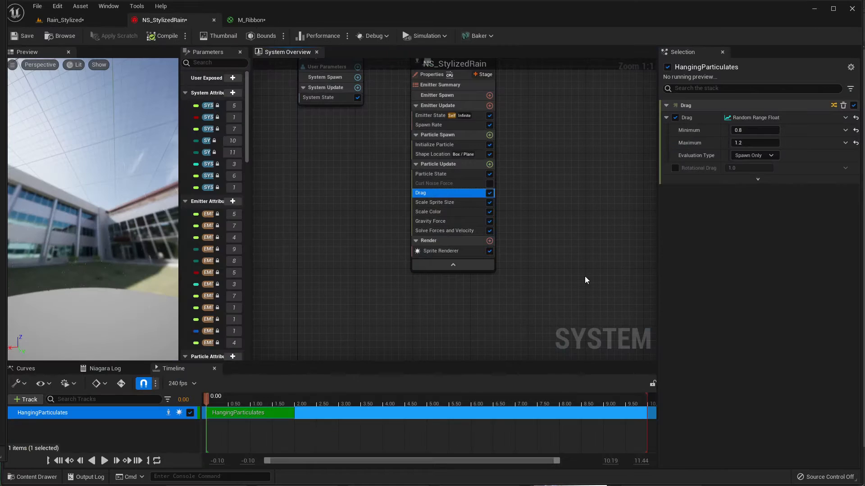
pyautogui.click(437, 230)
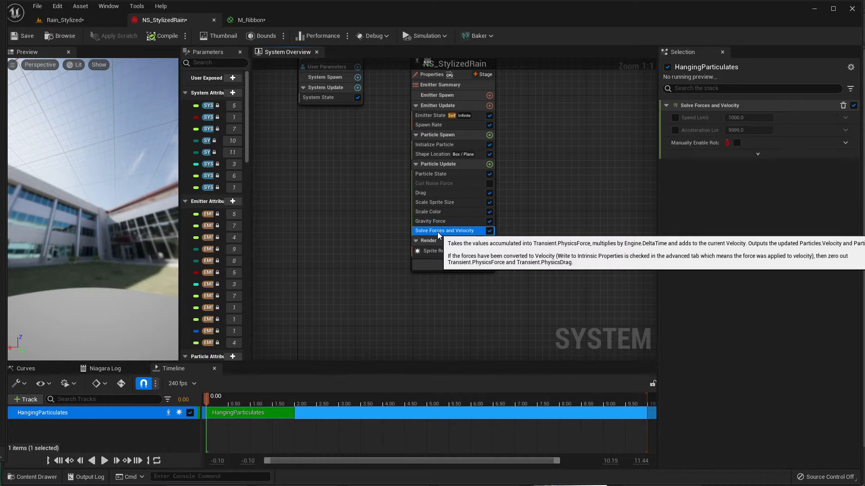
pyautogui.click(675, 118)
pyautogui.click(768, 116)
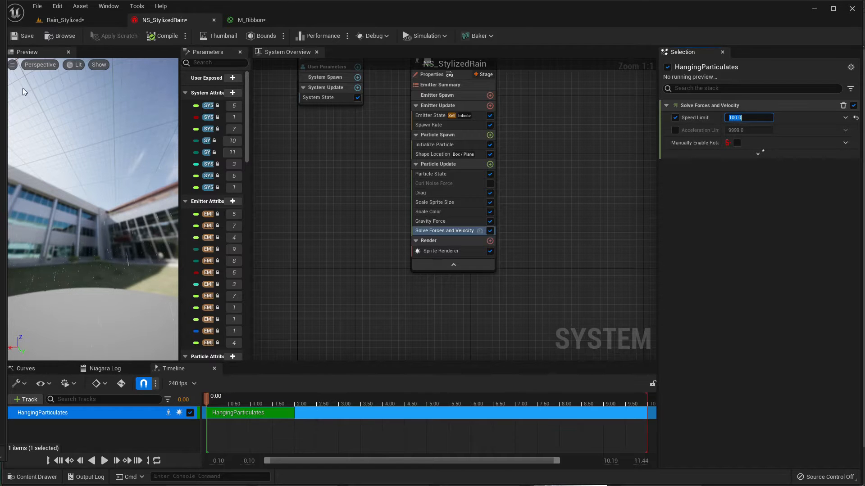
pyautogui.click(61, 20)
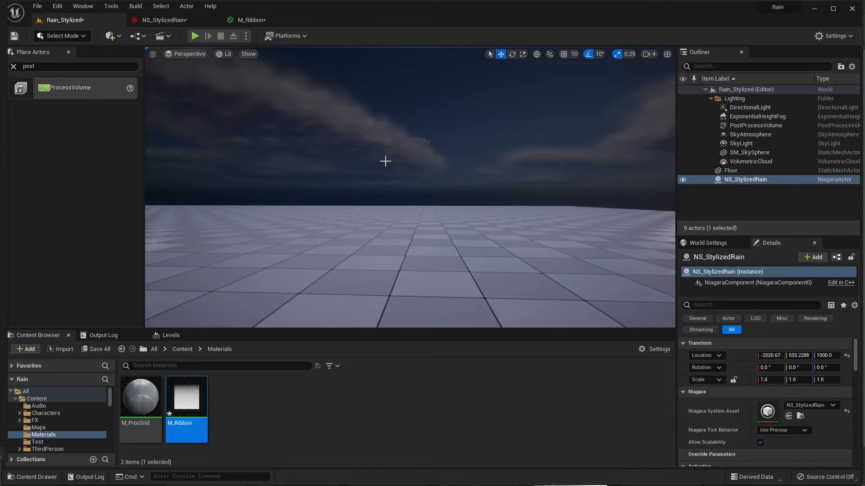
pyautogui.moveTo(385, 162)
pyautogui.mouseDown(button='right')
pyautogui.moveTo(386, 91)
pyautogui.moveTo(385, 161)
pyautogui.mouseUp(button='right')
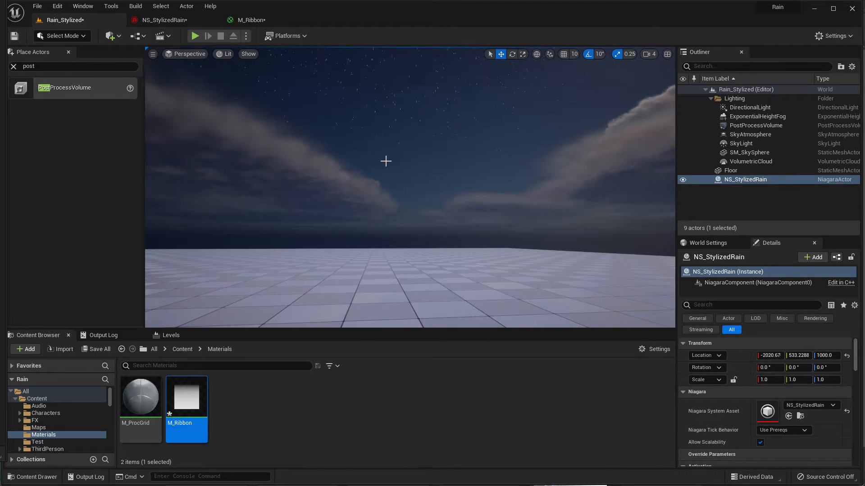
# - Set the Speed Limit in Solve Forces and Velocity to 300 and check the falling drops near the floor in Rain_Stylized
pyautogui.click(168, 22)
pyautogui.click(675, 117)
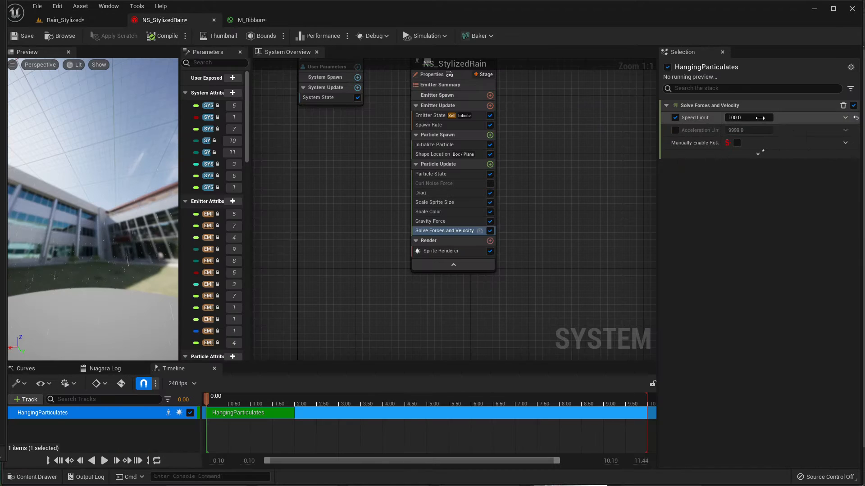
pyautogui.click(761, 118)
pyautogui.write('30')
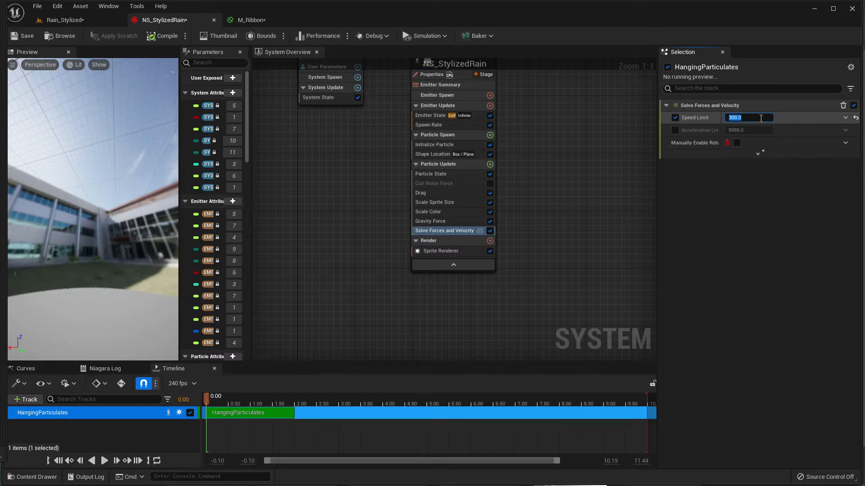
pyautogui.press('Return')
pyautogui.click(90, 24)
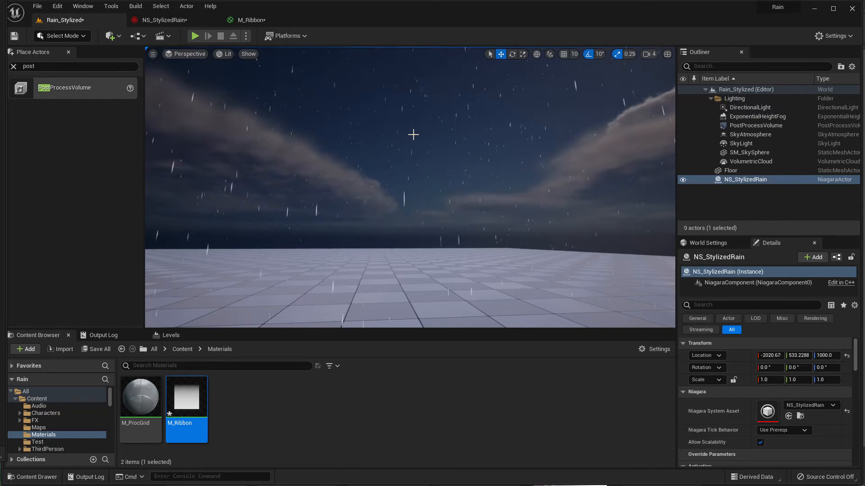
pyautogui.moveTo(413, 135); pyautogui.dragTo(412, 163, button='right')
pyautogui.moveTo(411, 132); pyautogui.dragTo(404, 203, button='middle')
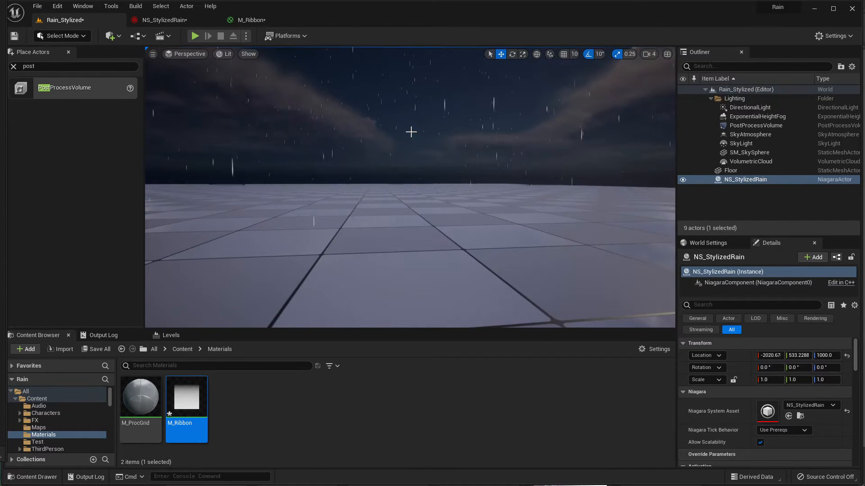
# - Add a Collision module to the Particle Update group of HangingParticulates and check how the drops meet the floor in the level
pyautogui.click(164, 20)
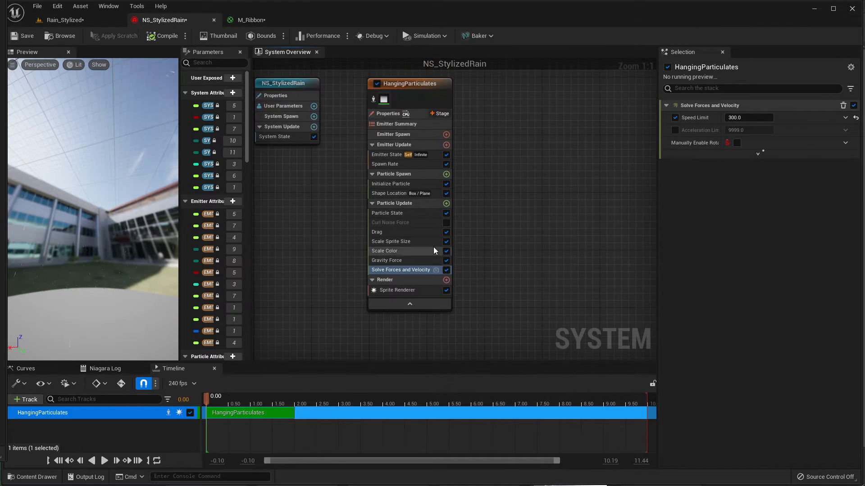
pyautogui.click(446, 203)
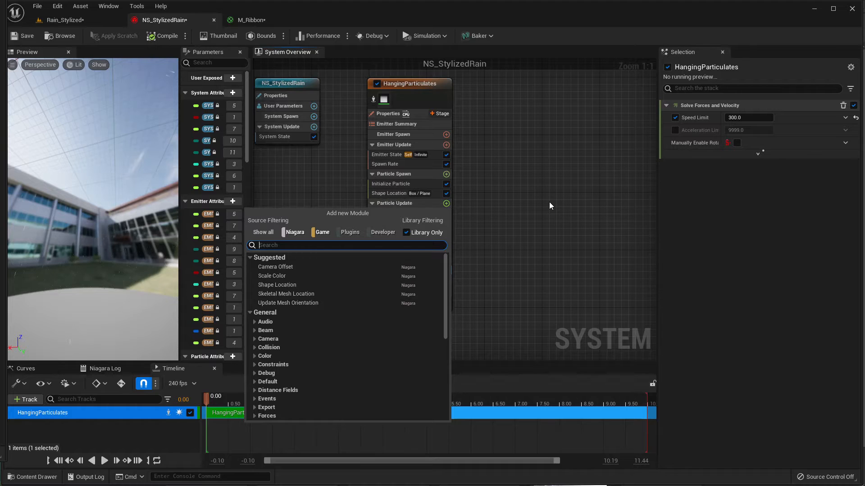
pyautogui.press('Escape')
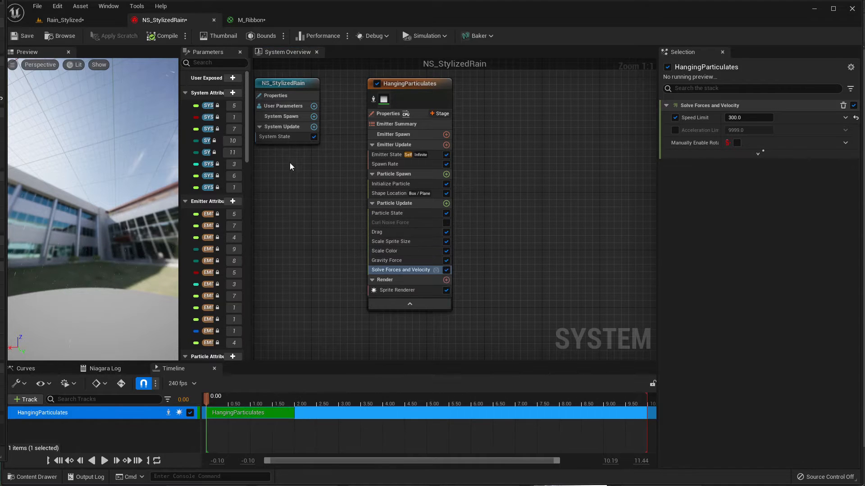
pyautogui.click(446, 204)
pyautogui.write('c')
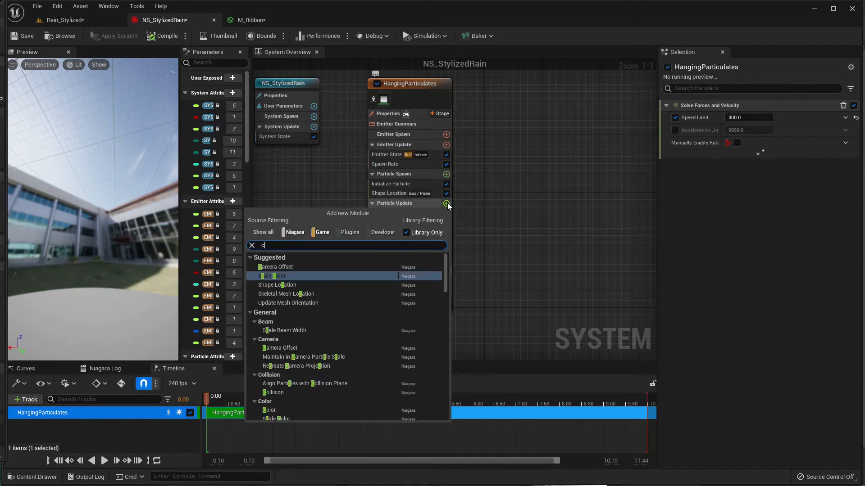
pyautogui.write('oll')
pyautogui.press('Return')
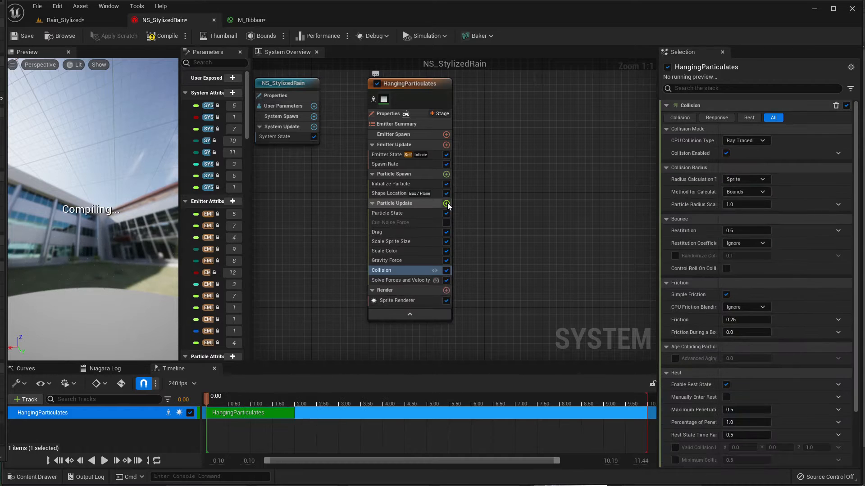
pyautogui.click(68, 20)
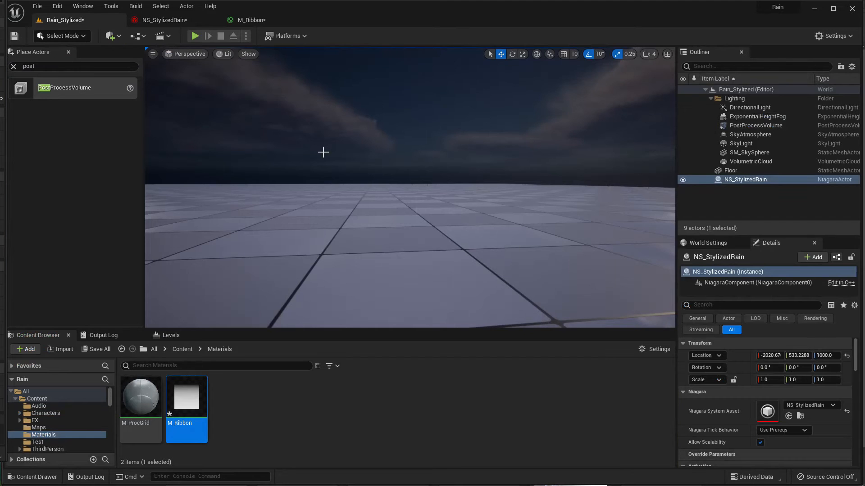
pyautogui.moveTo(341, 162); pyautogui.dragTo(341, 162, button='right')
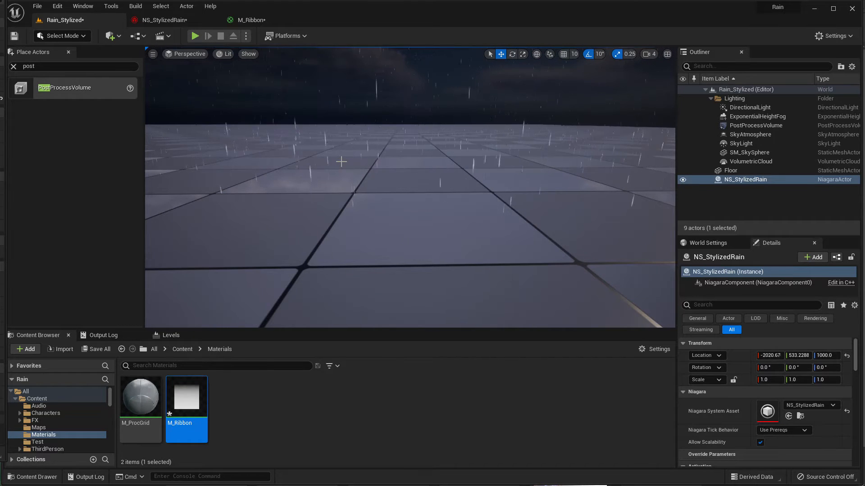
# - Add a Kill Particles module to Particle Update and link its Kill Particles input to PARTICLES HasCollided
pyautogui.click(169, 25)
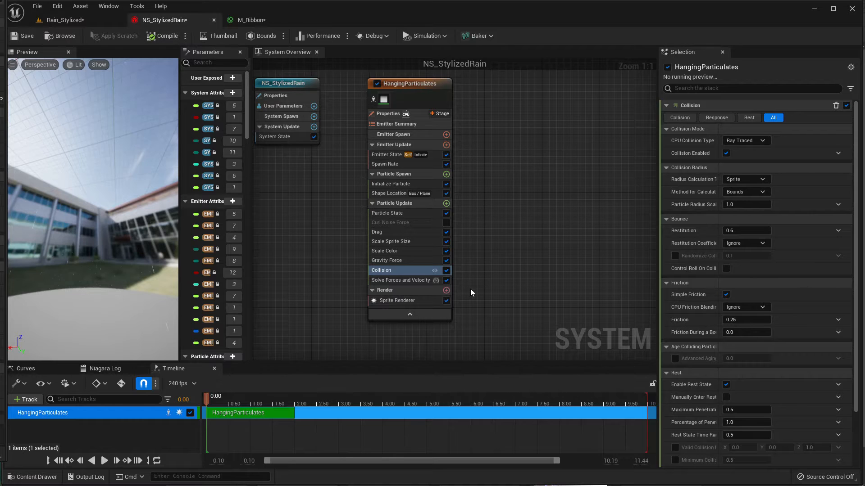
pyautogui.click(445, 203)
pyautogui.write('kill')
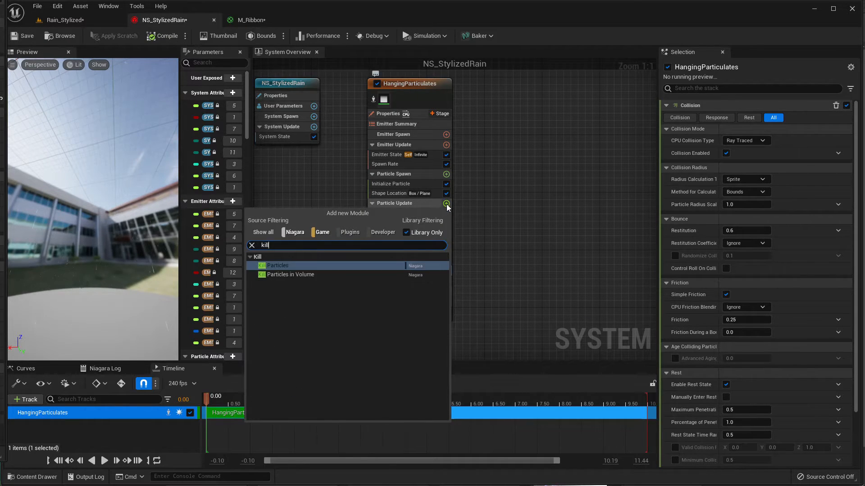
pyautogui.press('Return')
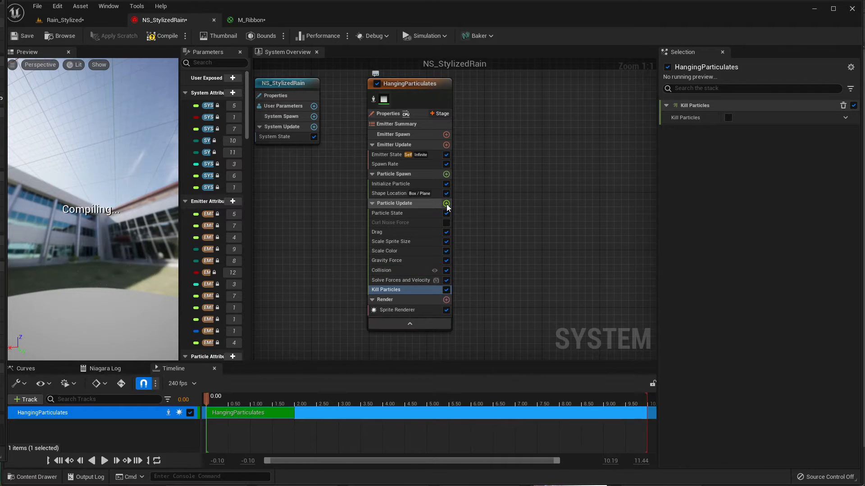
pyautogui.click(729, 117)
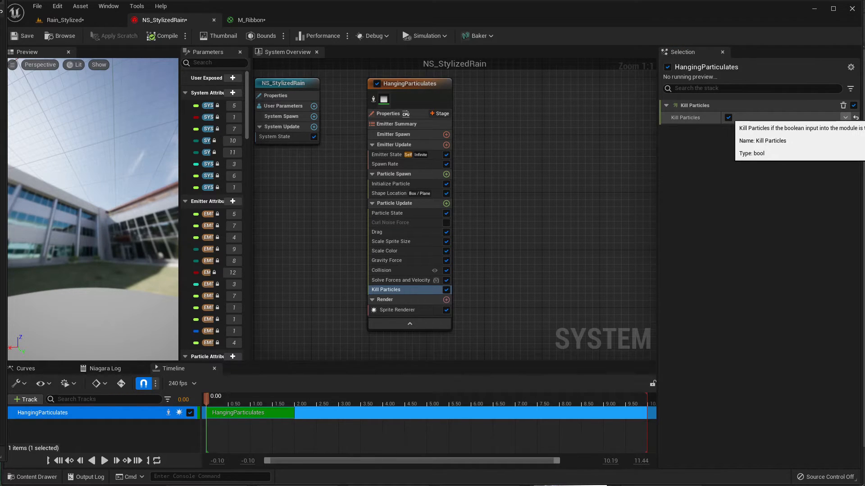
pyautogui.click(845, 118)
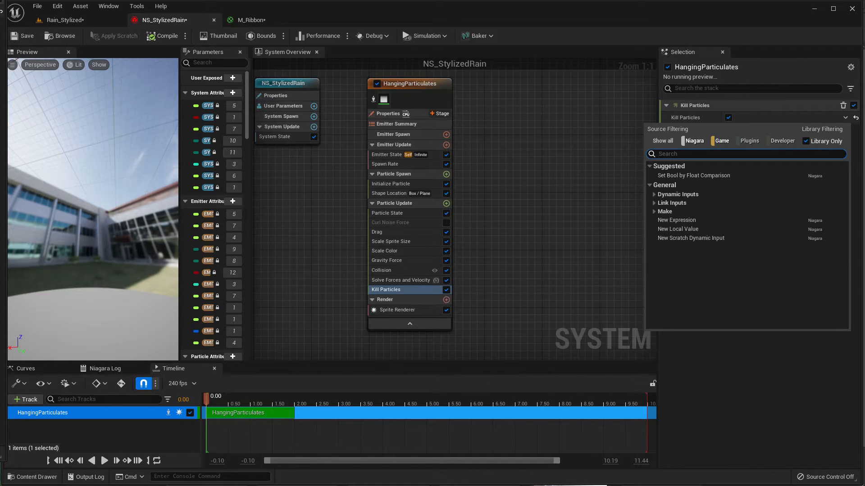
pyautogui.write('hasco')
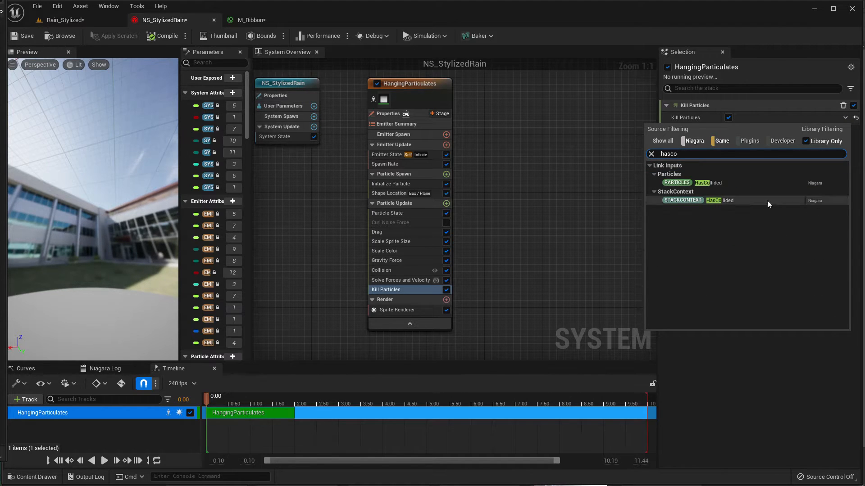
pyautogui.click(720, 182)
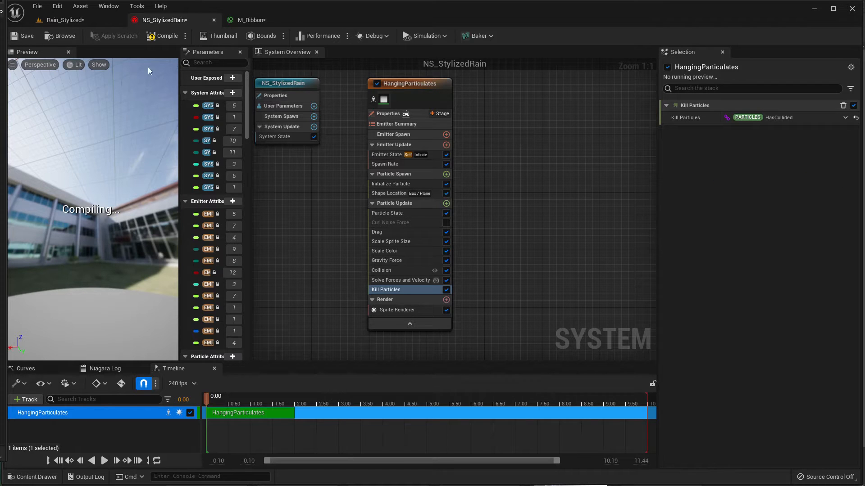
# - Examine the rain hitting the floor in Rain_Stylized, including in the full-screen viewport
pyautogui.click(102, 21)
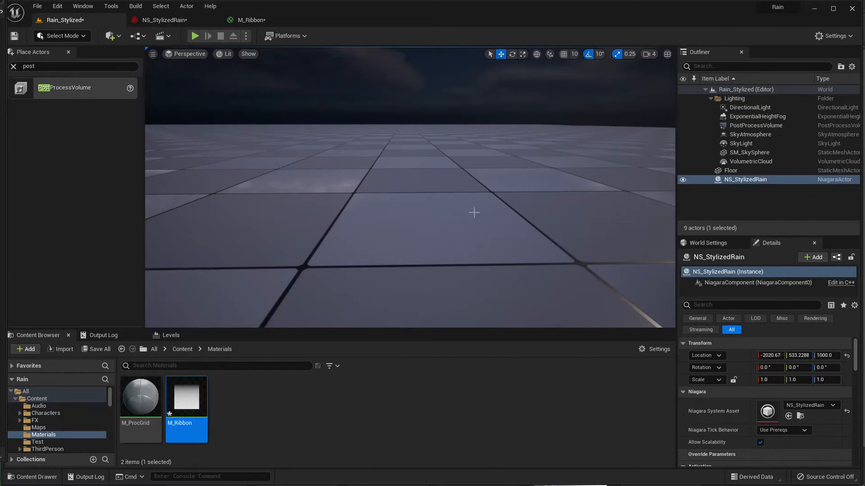
pyautogui.moveTo(474, 212); pyautogui.dragTo(479, 219, button='right')
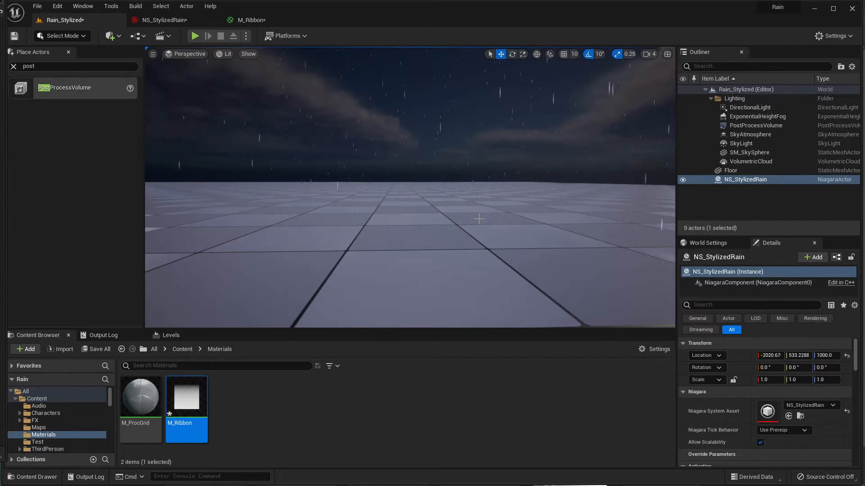
pyautogui.moveTo(479, 219); pyautogui.dragTo(479, 219, button='right')
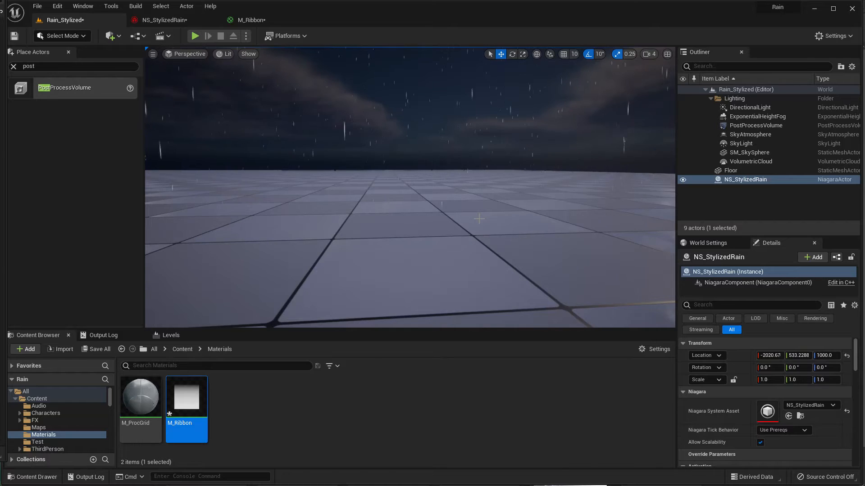
pyautogui.press('F11')
pyautogui.moveTo(478, 219); pyautogui.dragTo(496, 286, button='right')
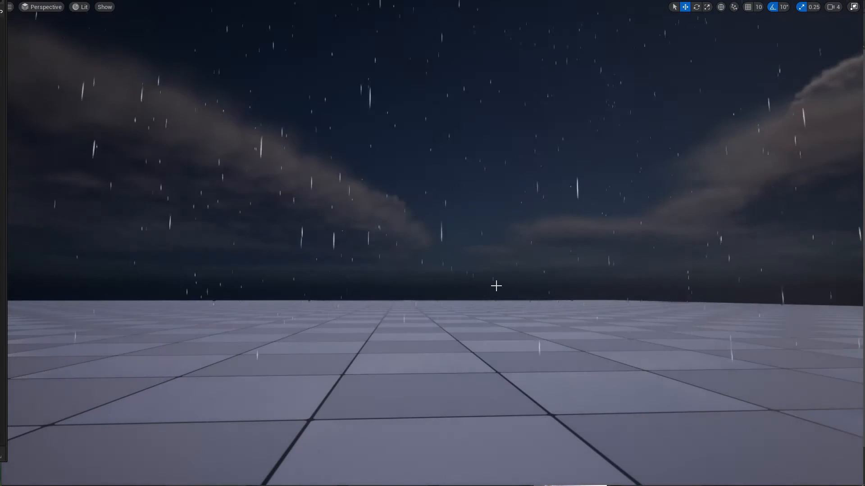
pyautogui.press('F11')
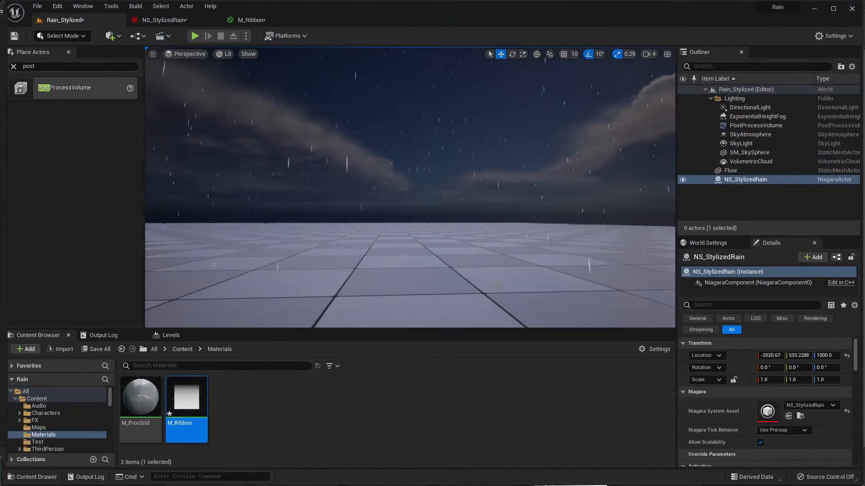
# - Add a Generate Collision Event module to HangingParticulates' Particle Update and disable its Delay Between Collision Events option
pyautogui.click(162, 20)
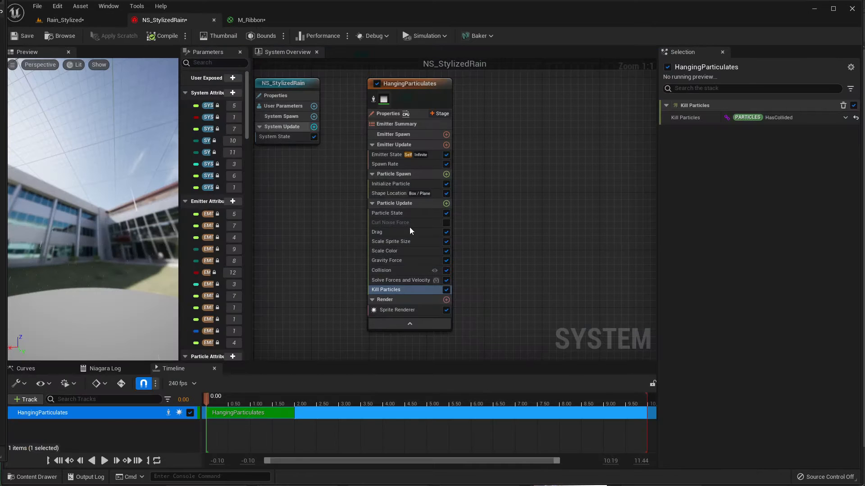
pyautogui.moveTo(315, 249); pyautogui.dragTo(344, 250, button='right')
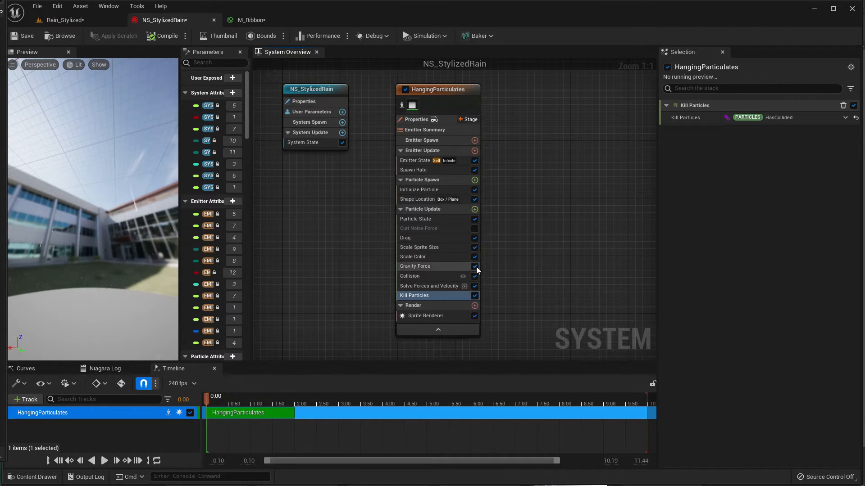
pyautogui.click(474, 209)
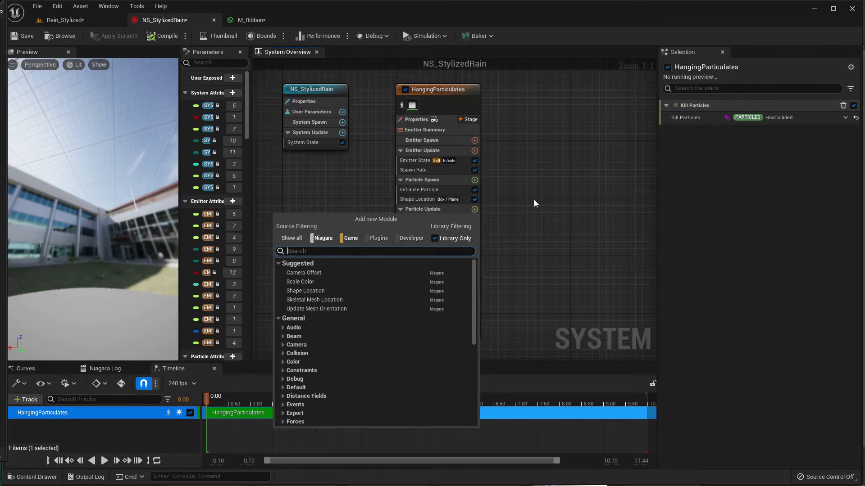
pyautogui.write('generate')
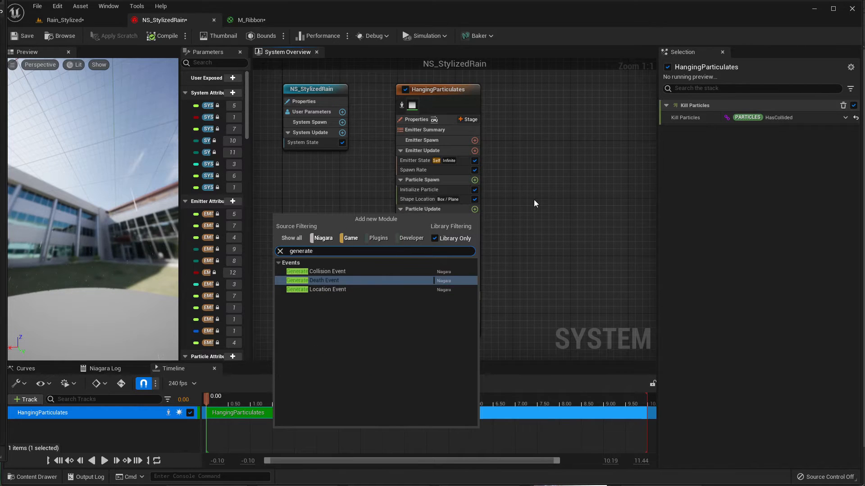
pyautogui.press('Up')
pyautogui.press('Return')
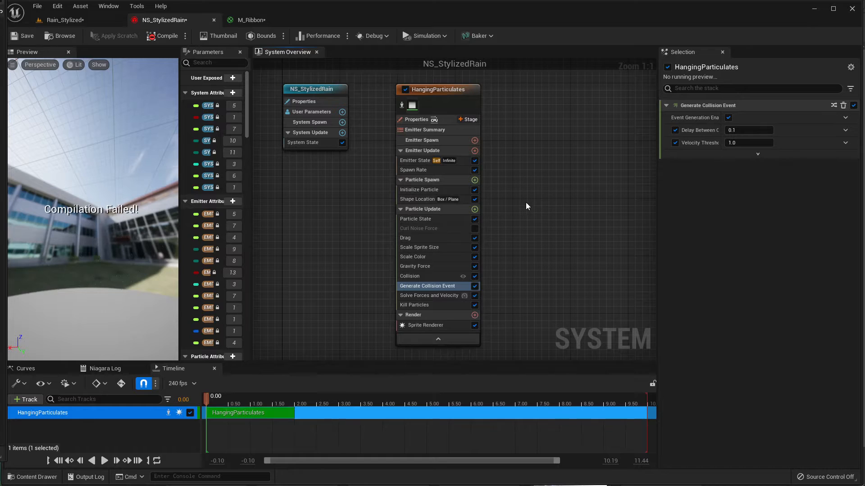
pyautogui.moveTo(721, 118); pyautogui.dragTo(762, 119)
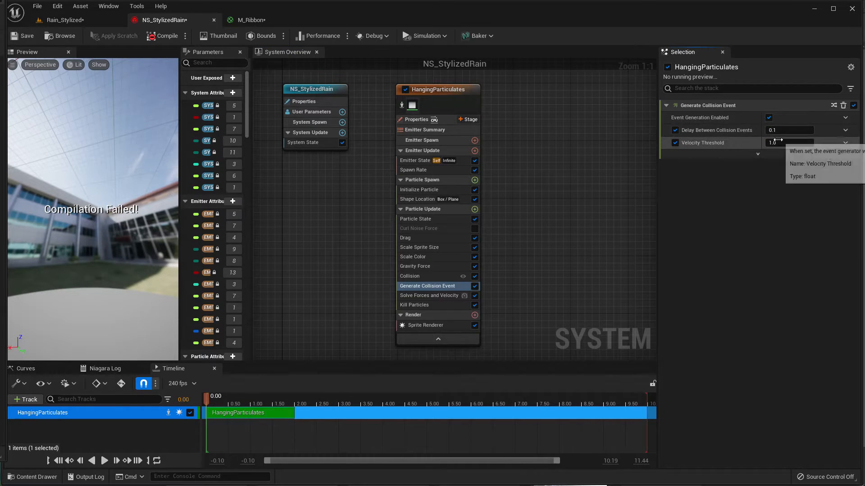
pyautogui.click(676, 131)
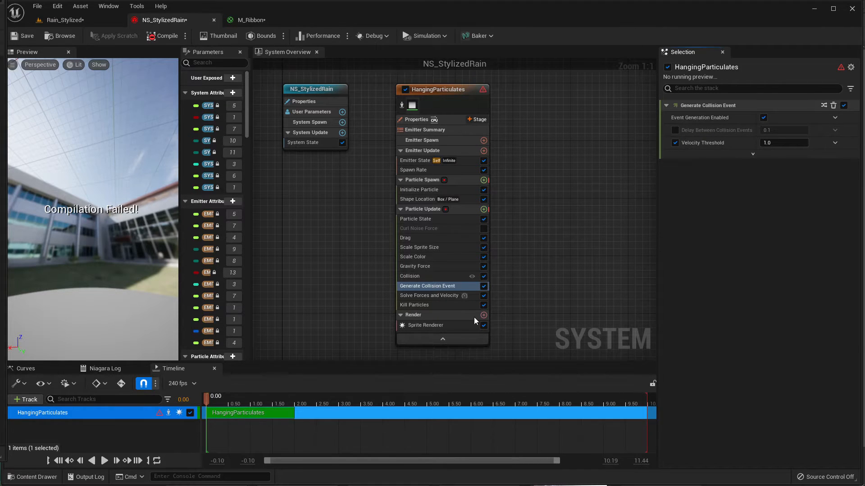
# - Check the compile errors in the Niagara log and enable Requires Persistent IDs in HangingParticulates' emitter properties
pyautogui.moveTo(358, 284); pyautogui.dragTo(337, 280, button='right')
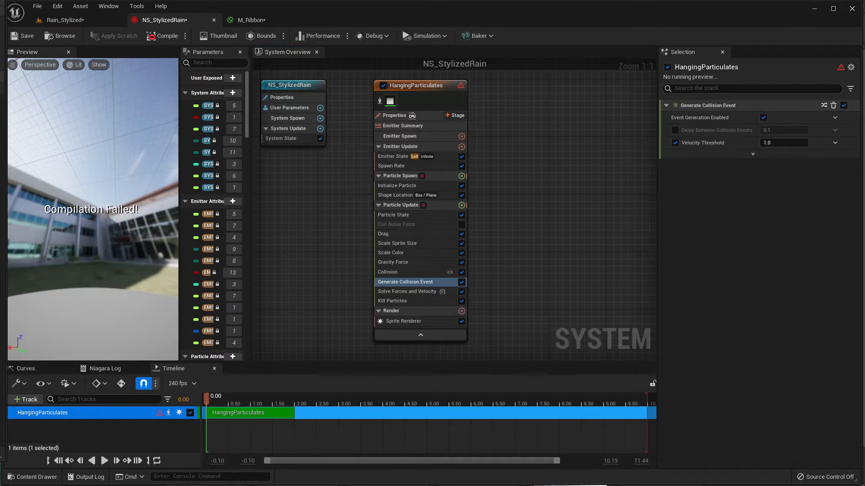
pyautogui.click(442, 85)
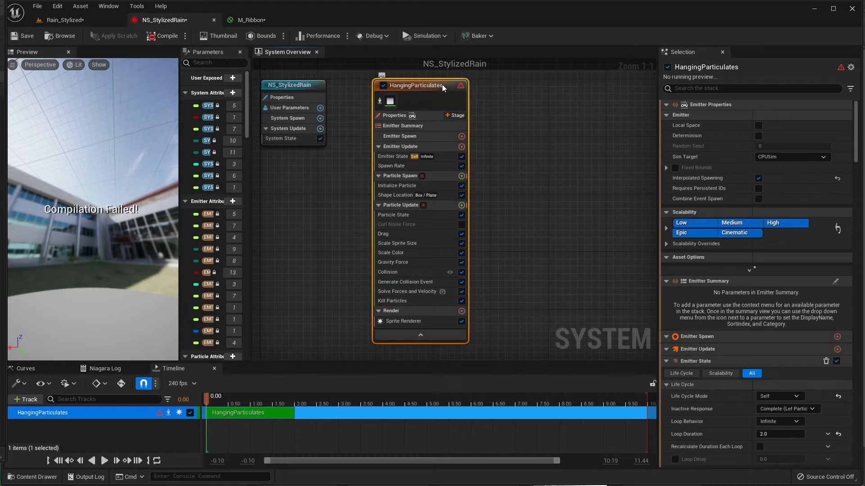
pyautogui.scroll(-1, 800, 304)
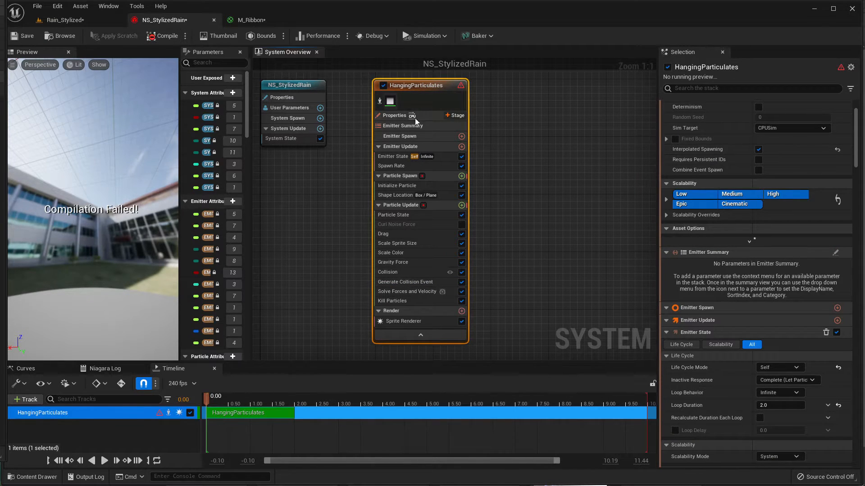
pyautogui.click(100, 368)
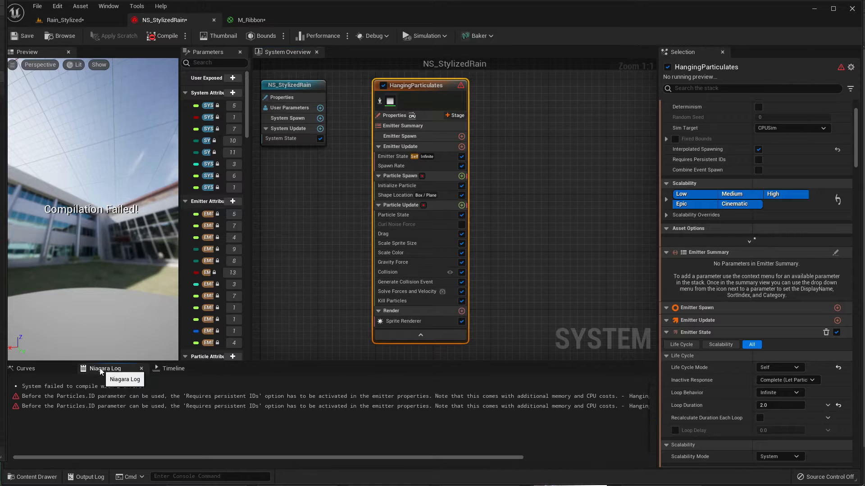
pyautogui.click(118, 401)
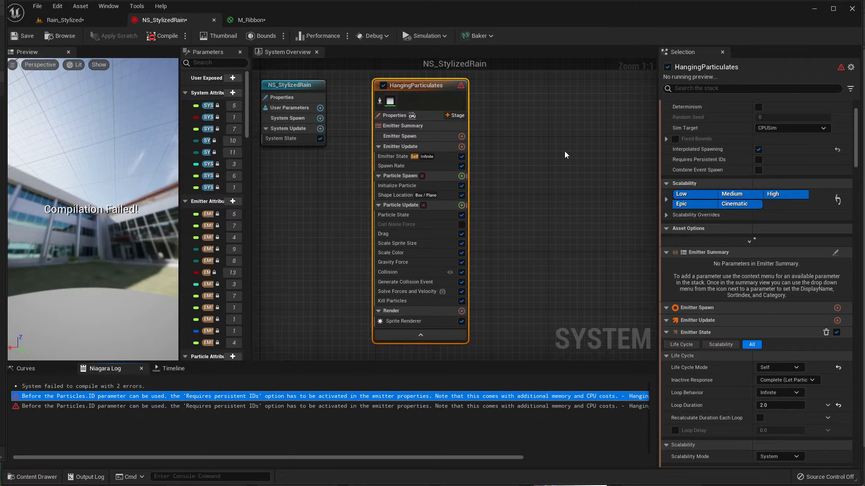
pyautogui.click(399, 116)
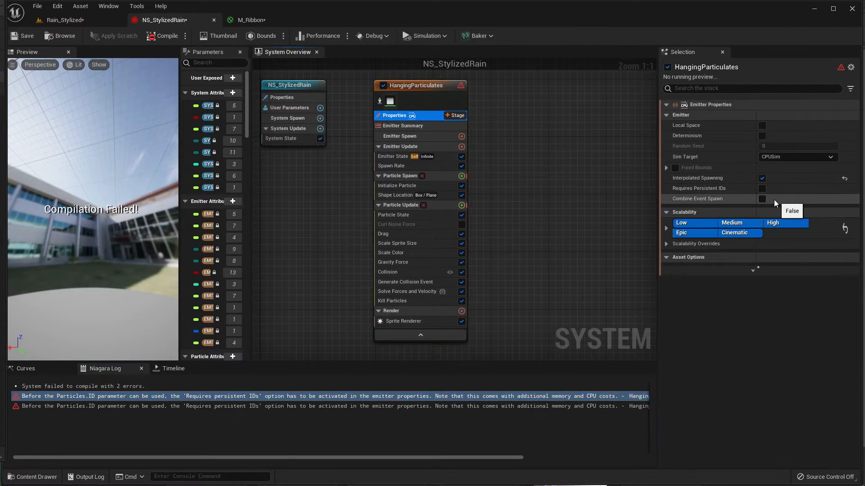
pyautogui.click(761, 187)
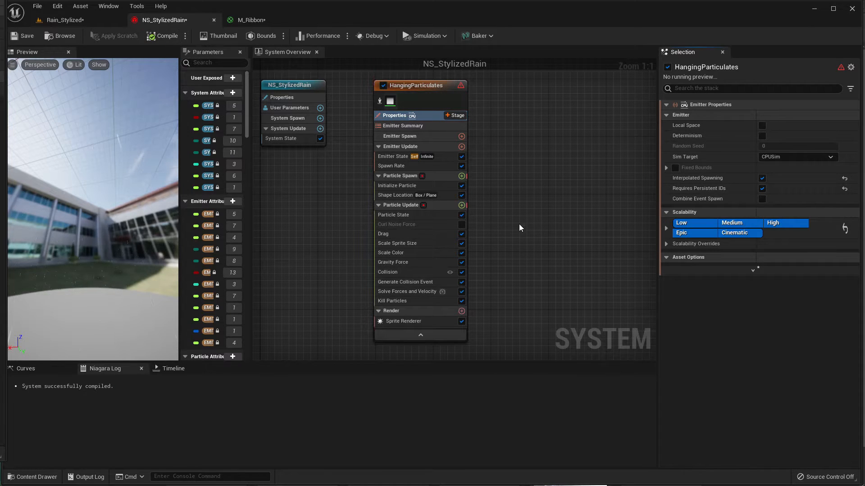
# - Examine HangingParticulates' Particle Update and Particle Spawn settings and check the rain in the Rain_Stylized level
pyautogui.click(436, 204)
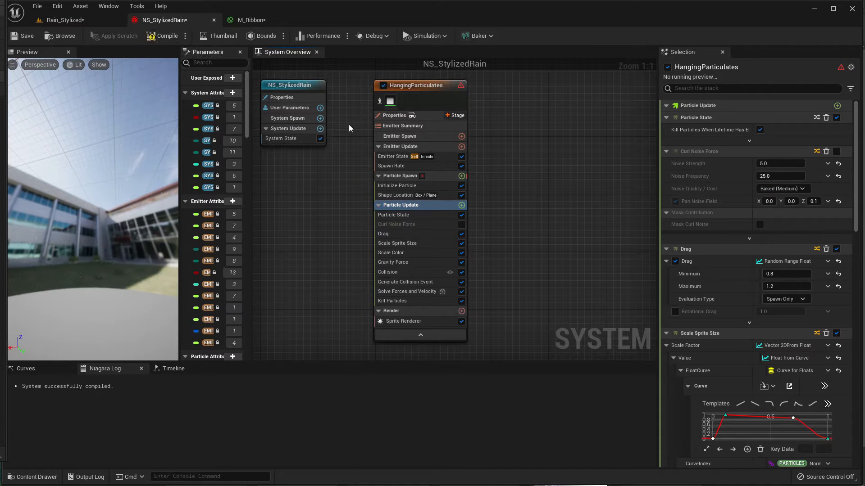
pyautogui.click(401, 176)
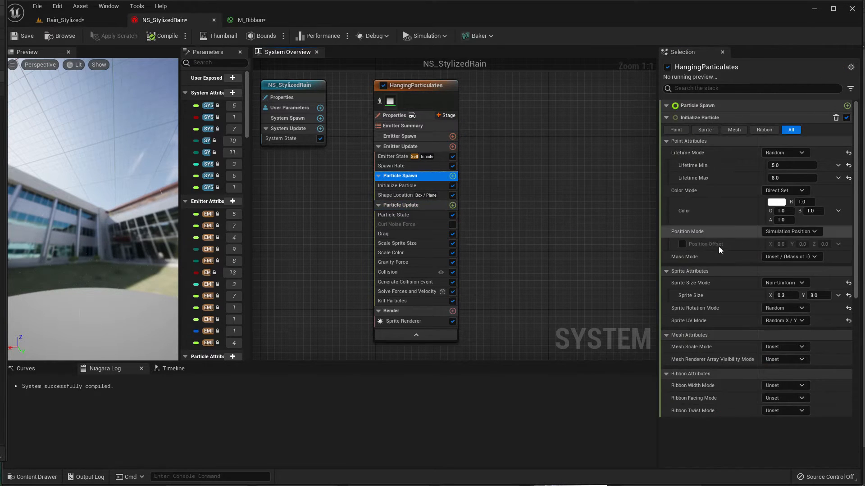
pyautogui.scroll(-5, 717, 259)
pyautogui.scroll(4, 716, 260)
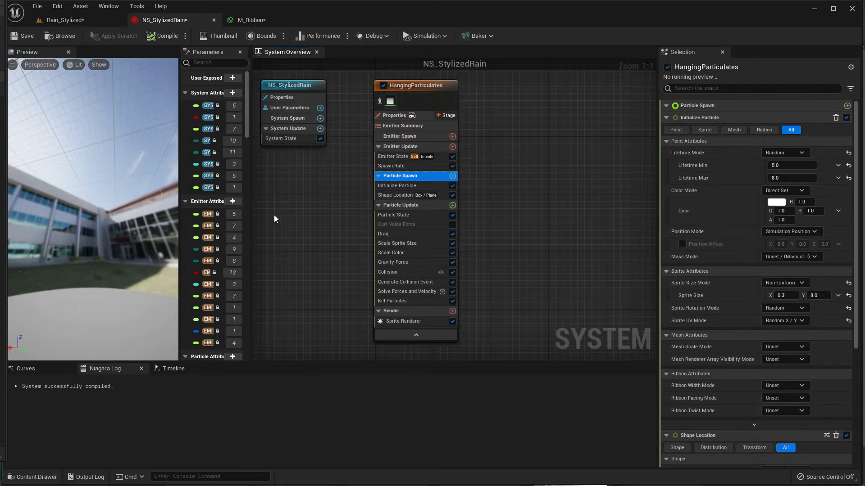
pyautogui.click(73, 19)
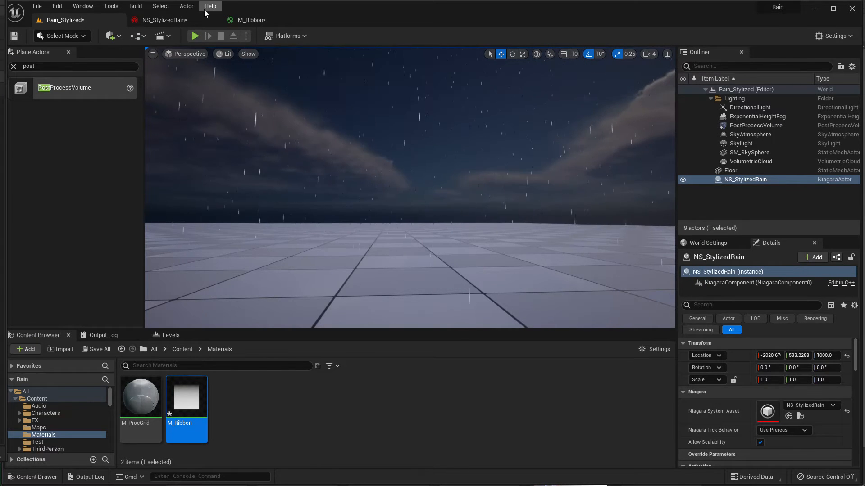
pyautogui.click(167, 20)
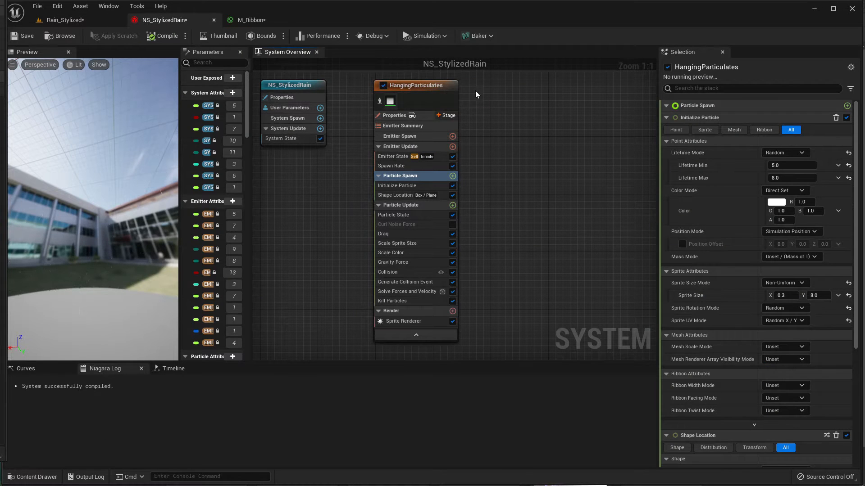
pyautogui.moveTo(487, 95)
pyautogui.mouseDown(button='right')
pyautogui.moveTo(491, 121)
pyautogui.moveTo(483, 108)
pyautogui.mouseUp(button='right')
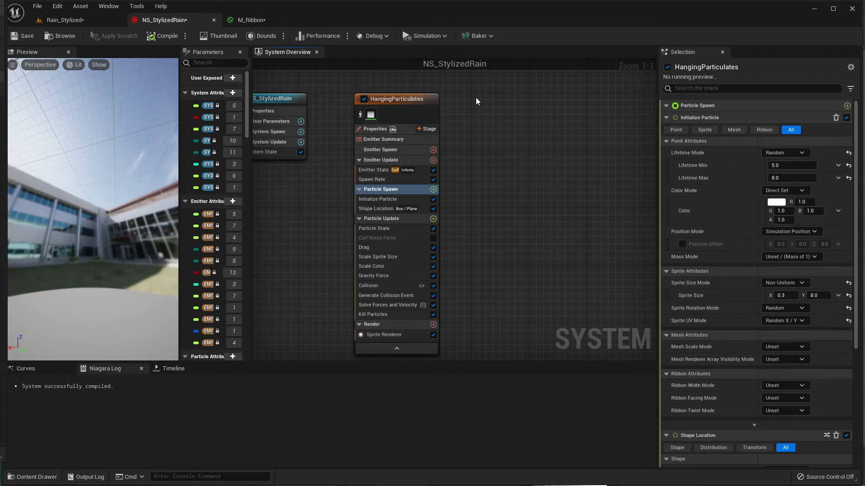
pyautogui.rightClick(476, 98)
pyautogui.click(531, 117)
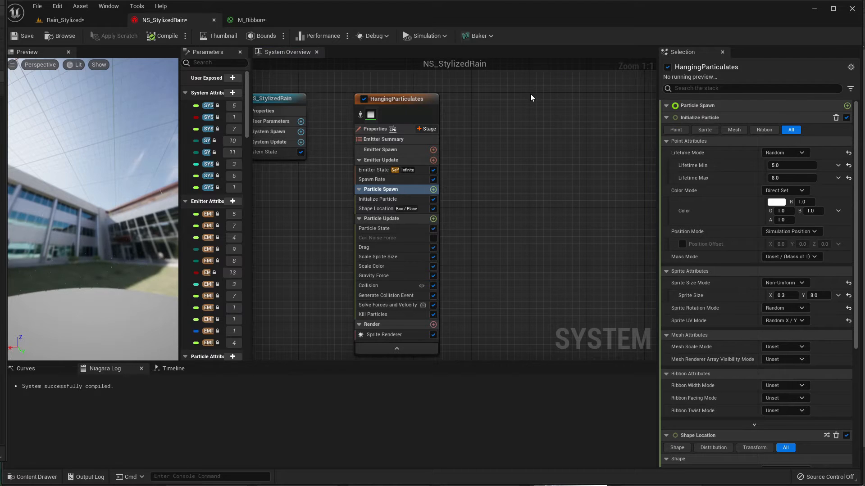
pyautogui.rightClick(520, 99)
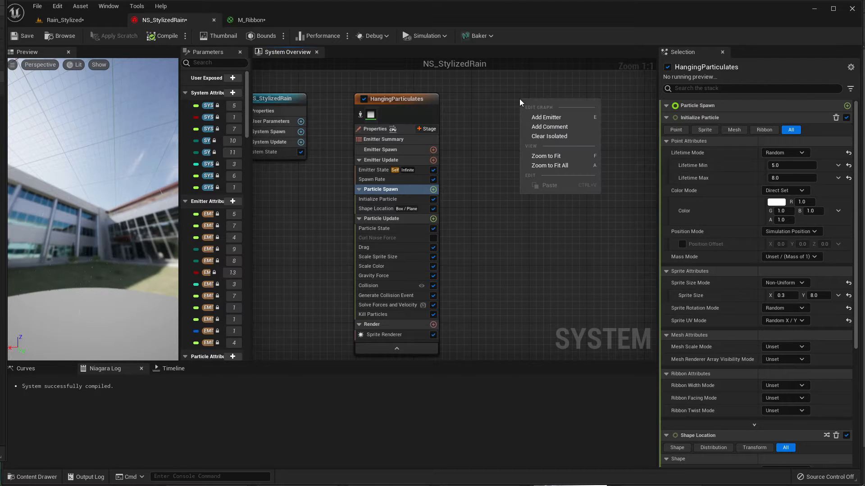
pyautogui.click(551, 118)
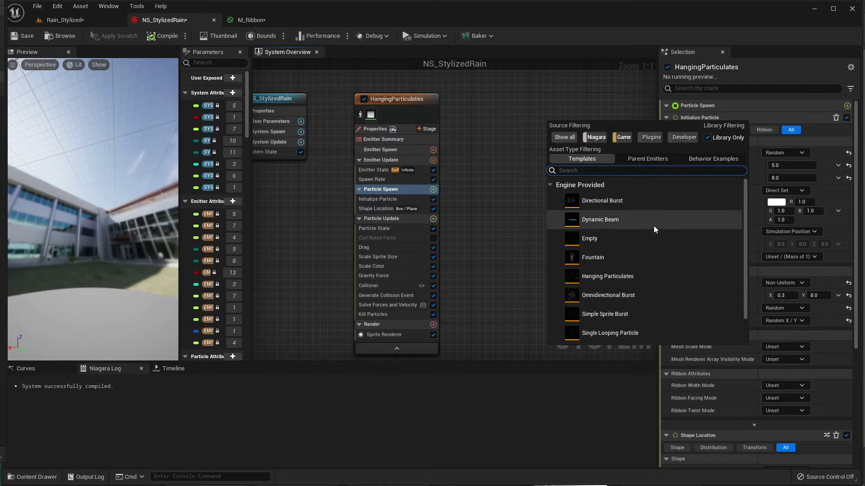
pyautogui.click(614, 237)
pyautogui.moveTo(411, 306); pyautogui.dragTo(464, 281, button='right')
pyautogui.click(496, 241)
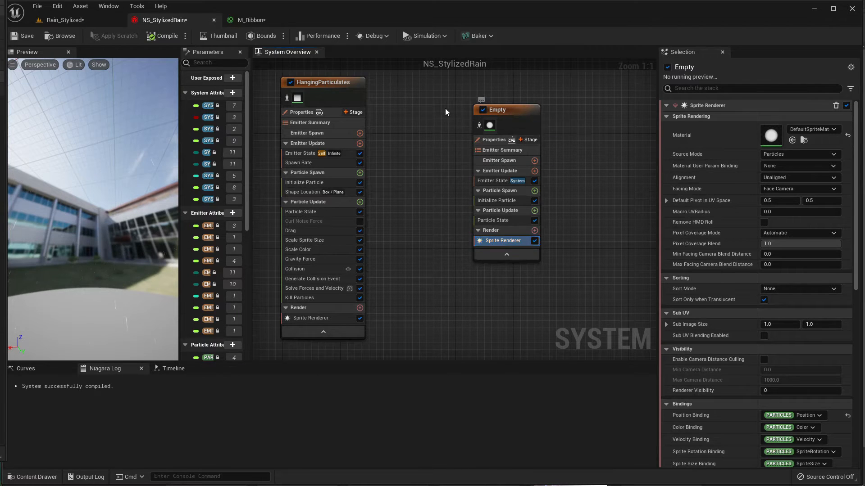
pyautogui.moveTo(507, 114); pyautogui.dragTo(447, 93)
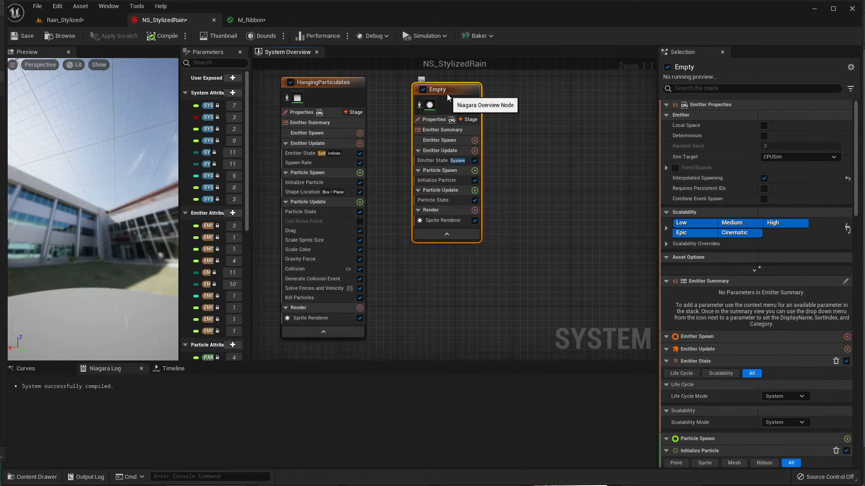
pyautogui.press('Delete')
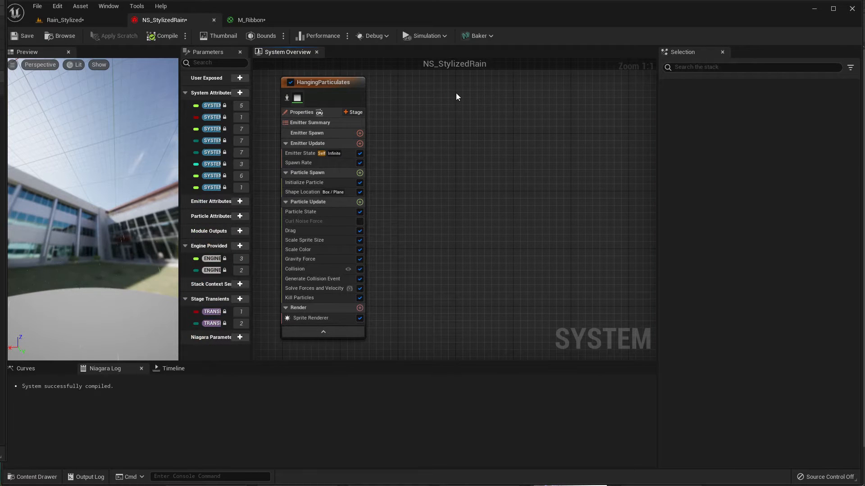
pyautogui.rightClick(455, 93)
pyautogui.click(478, 116)
pyautogui.click(492, 243)
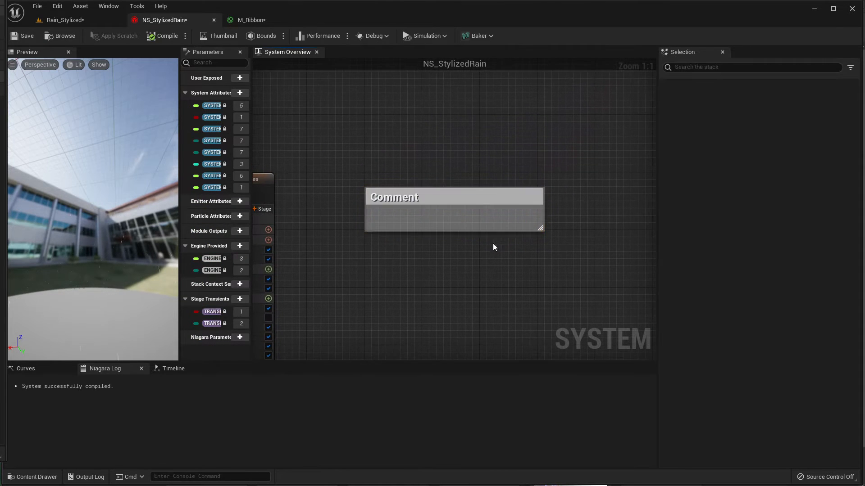
pyautogui.click(474, 201)
pyautogui.press('Delete')
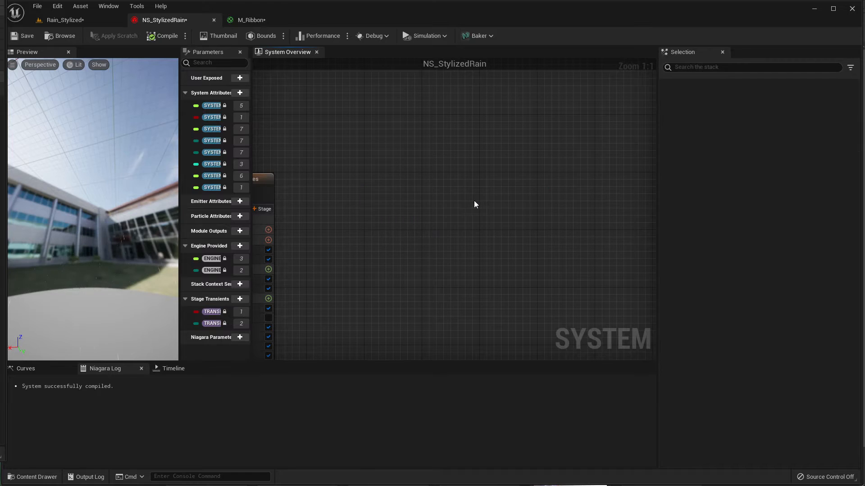
# - Add an emitter from the Fountain template to NS_StylizedRain, place it beside HangingParticulates and check it in the preview
pyautogui.rightClick(354, 179)
pyautogui.click(414, 197)
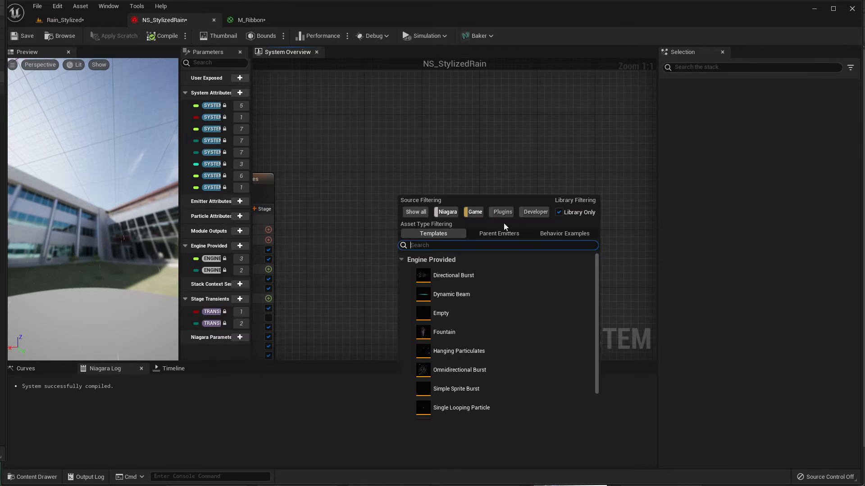
pyautogui.click(463, 337)
pyautogui.moveTo(359, 275); pyautogui.dragTo(445, 306, button='right')
pyautogui.click(522, 329)
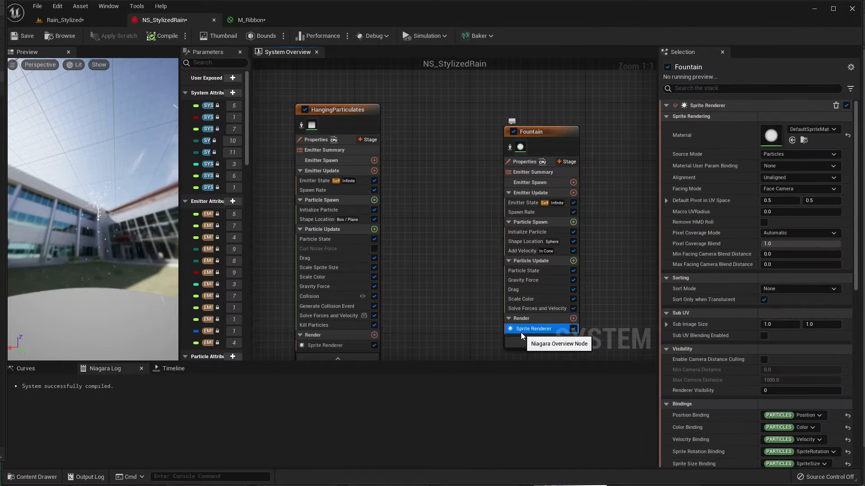
pyautogui.moveTo(550, 134); pyautogui.dragTo(494, 119)
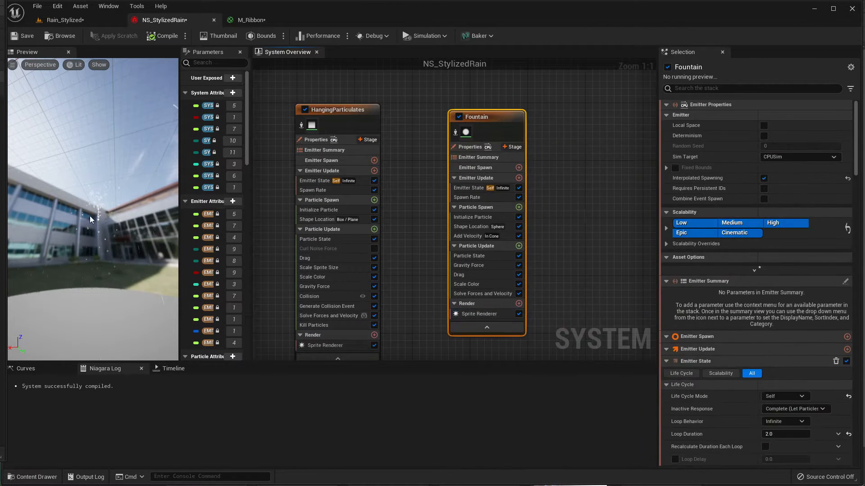
pyautogui.moveTo(90, 215); pyautogui.dragTo(98, 192)
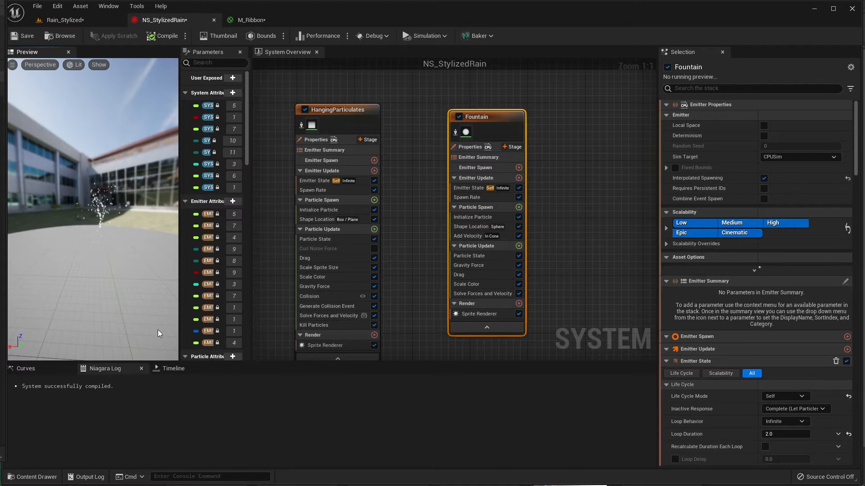
# - Disable the Spawn Rate module in the Fountain emitter's Emitter Update group
pyautogui.click(481, 199)
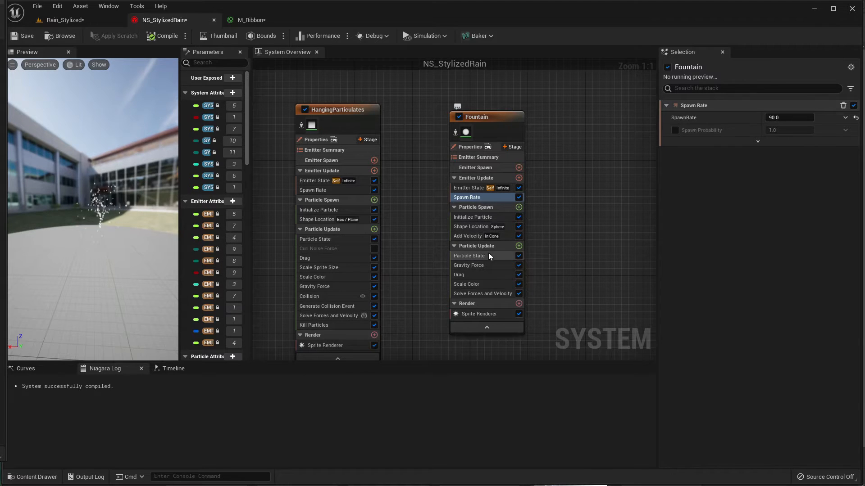
pyautogui.click(495, 217)
pyautogui.click(478, 197)
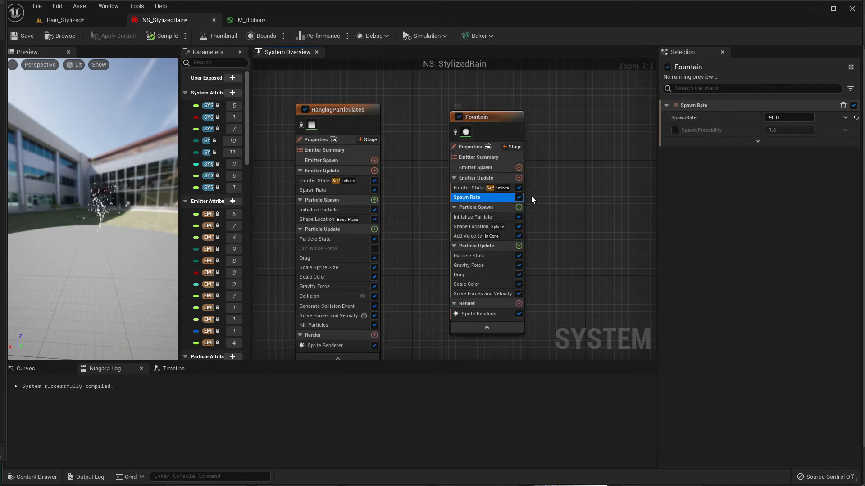
pyautogui.click(519, 198)
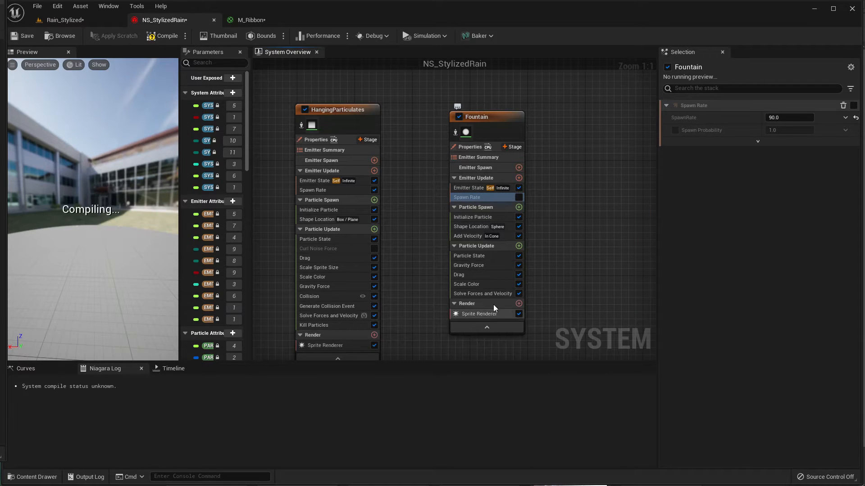
pyautogui.click(519, 246)
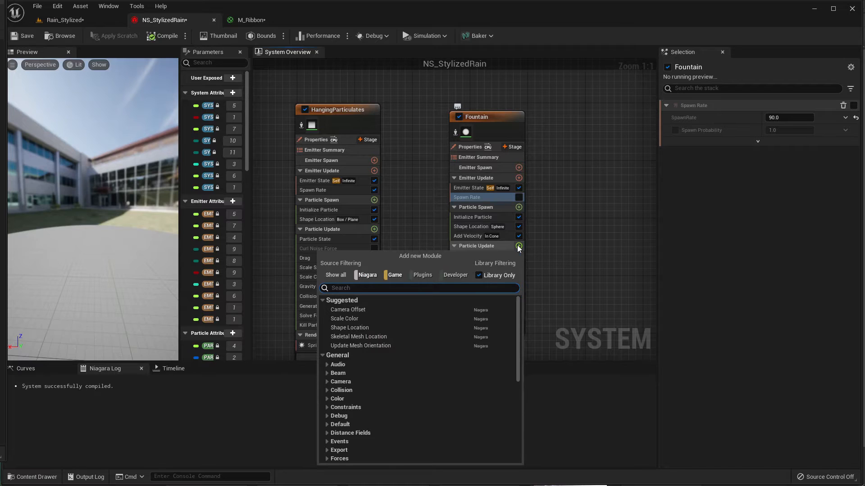
pyautogui.write('even')
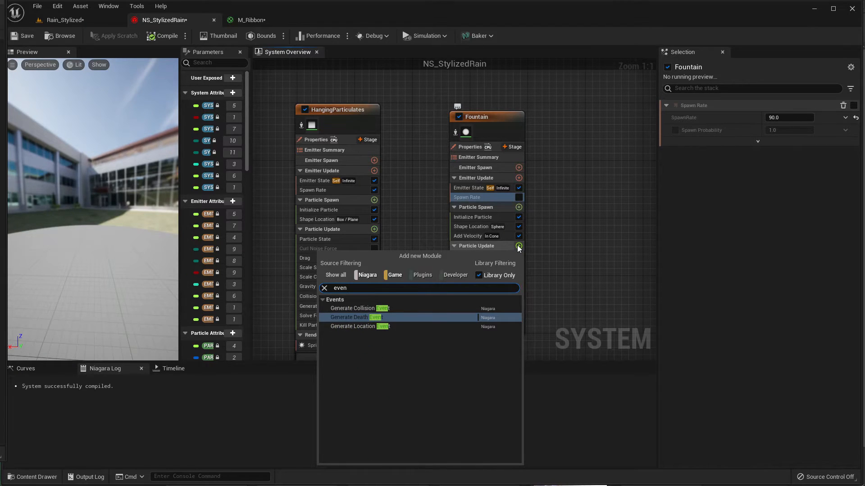
pyautogui.click(563, 220)
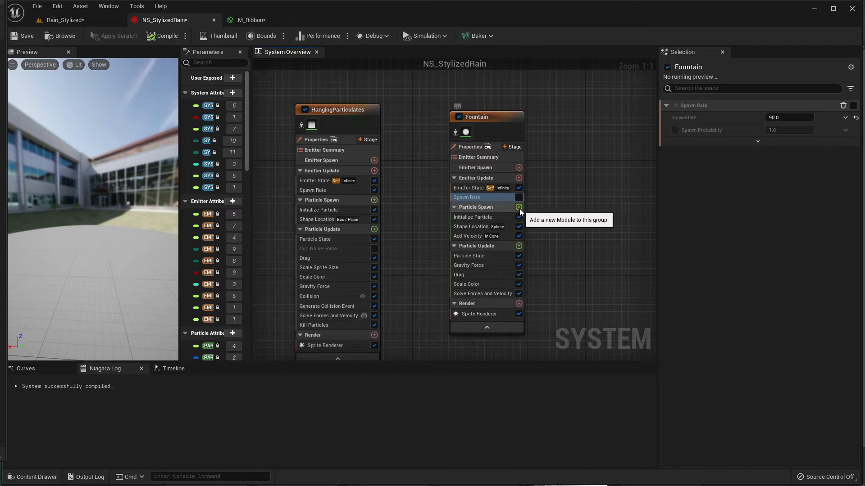
# - Add an Event Handler stage to the Fountain emitter and select it to show its properties
pyautogui.click(512, 147)
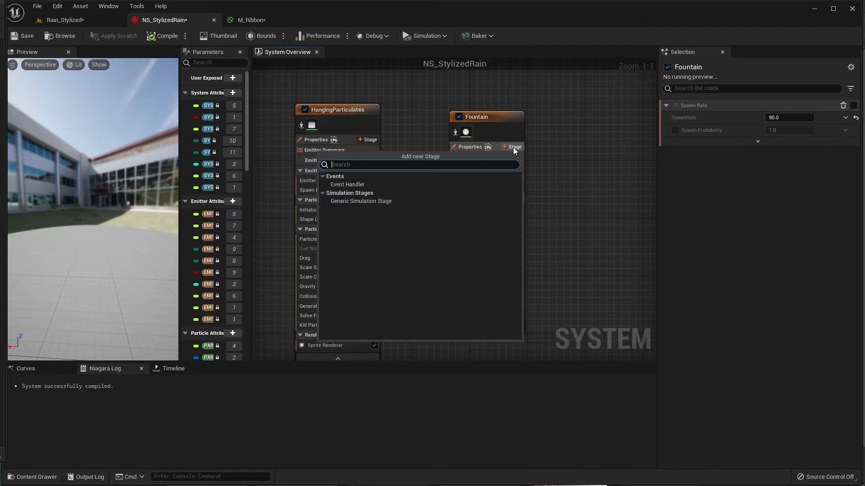
pyautogui.click(350, 184)
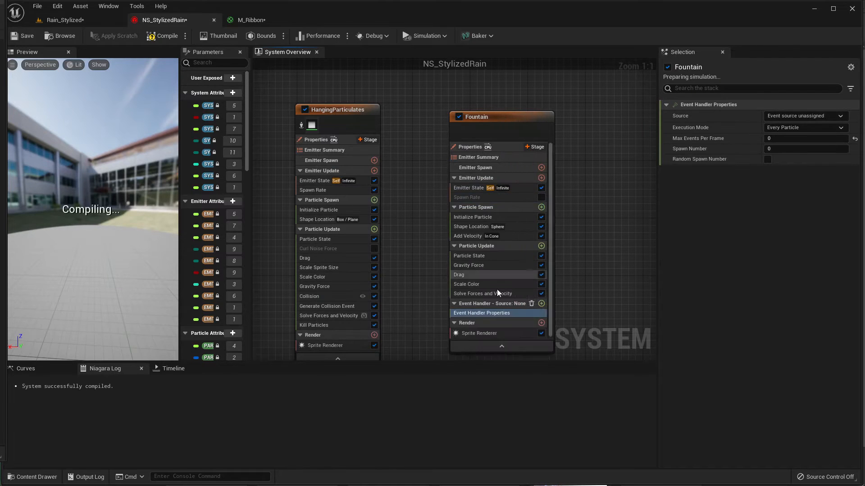
pyautogui.moveTo(403, 298); pyautogui.dragTo(354, 262, button='right')
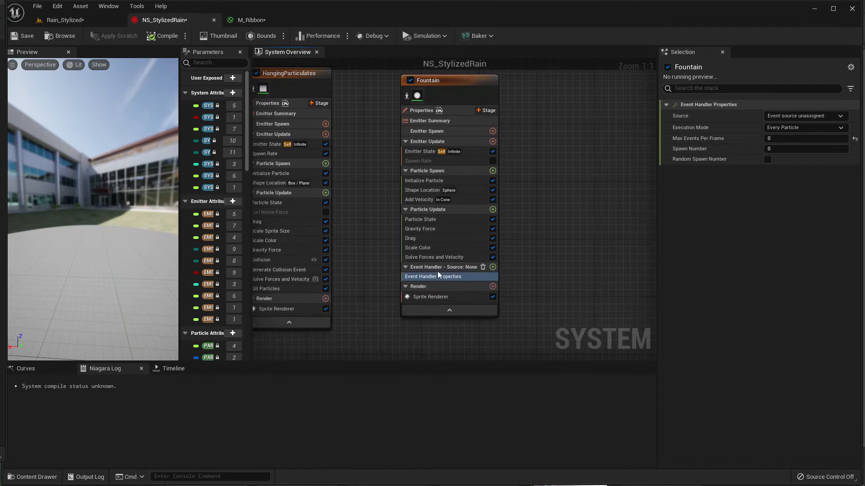
pyautogui.click(445, 268)
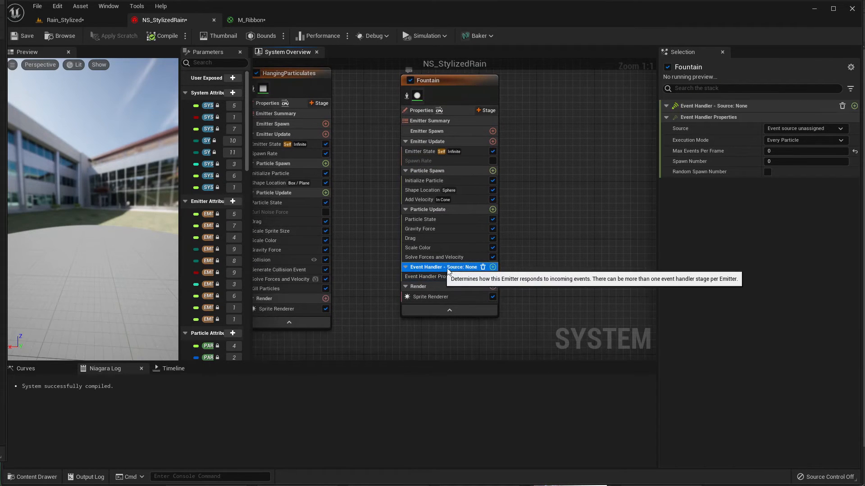
# - Set the event handler's source to HangingParticulates' CollisionEvent and its Spawn Number to 1, and check the rain in the Rain_Stylized level
pyautogui.click(781, 130)
pyautogui.click(795, 159)
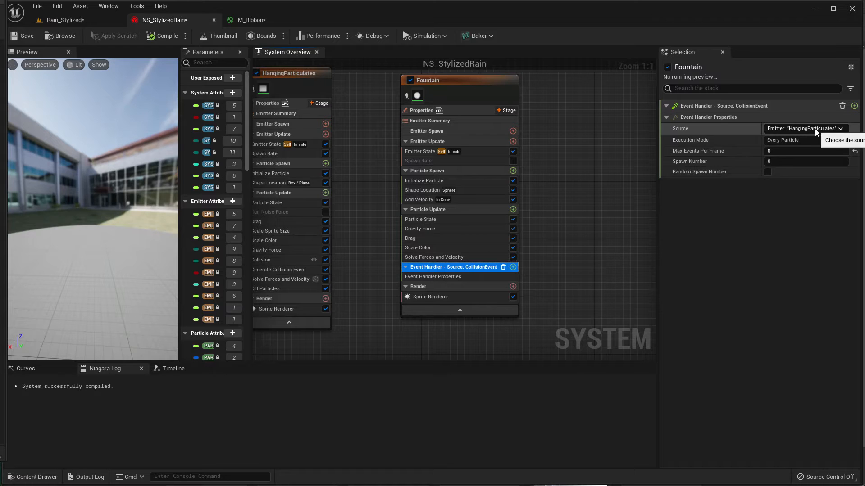
pyautogui.moveTo(363, 104); pyautogui.dragTo(296, 113, button='right')
pyautogui.moveTo(320, 75); pyautogui.dragTo(378, 62, button='right')
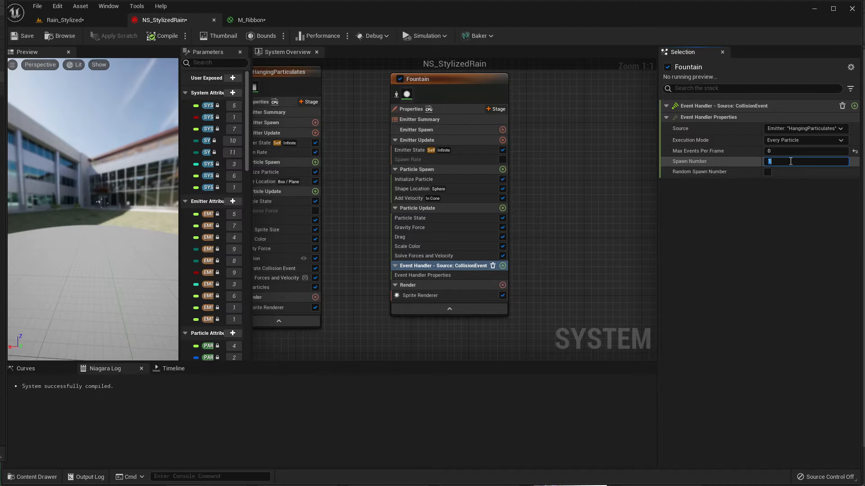
pyautogui.click(160, 38)
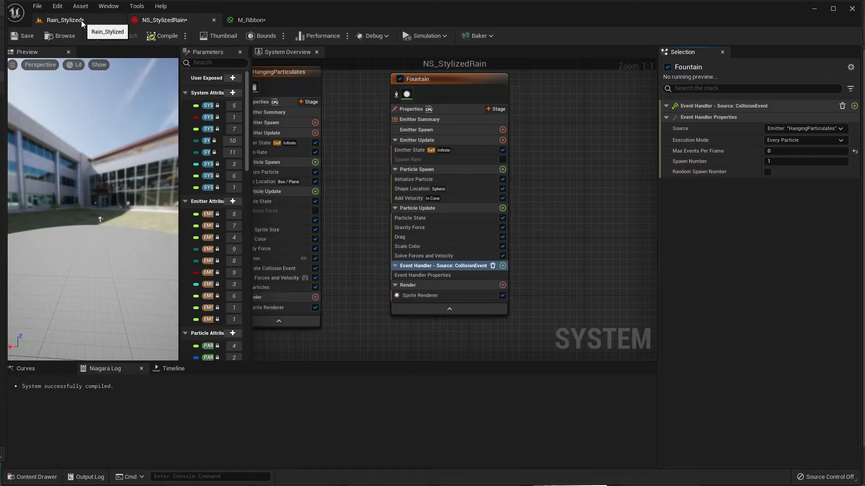
pyautogui.click(81, 20)
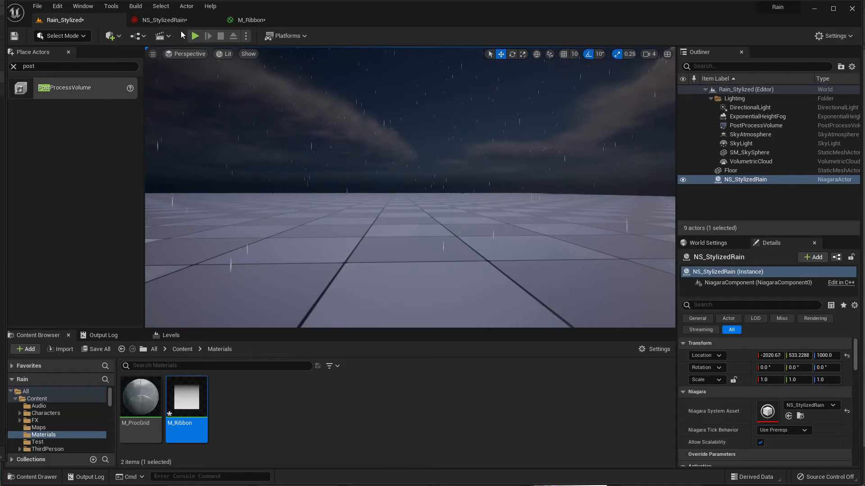
pyautogui.click(166, 20)
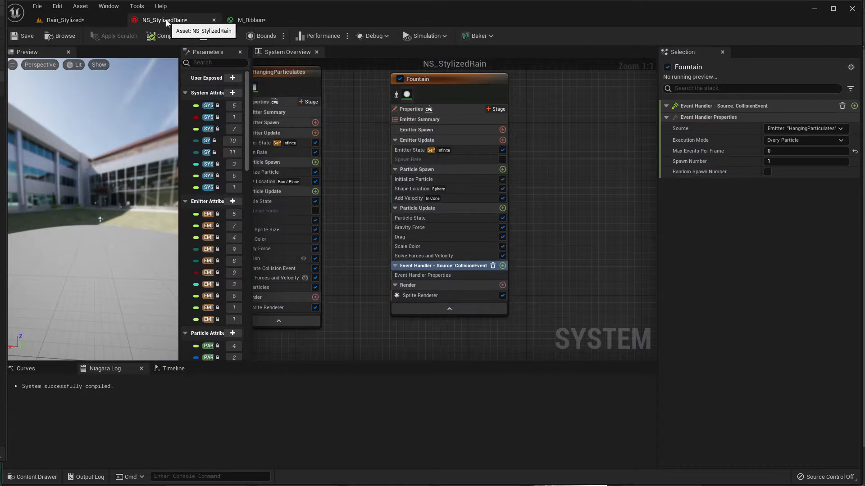
# - Add a Receive Collision Event module to the Fountain emitter's Event Handler stage
pyautogui.click(502, 266)
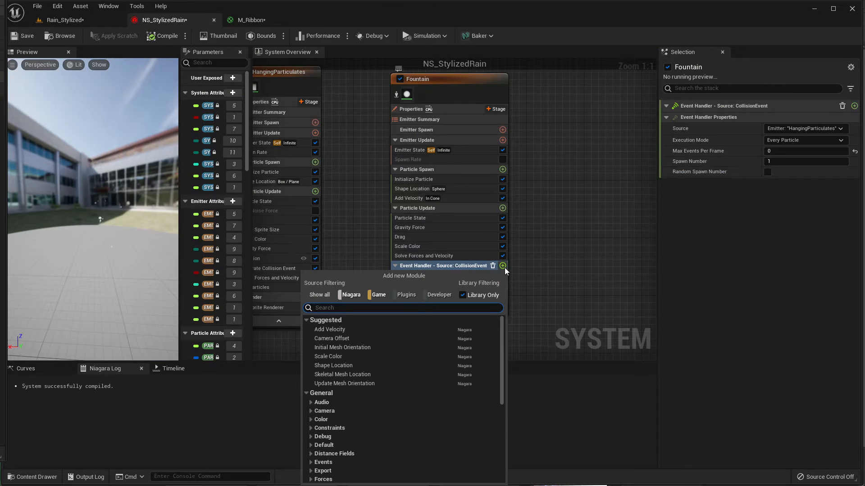
pyautogui.write('rece')
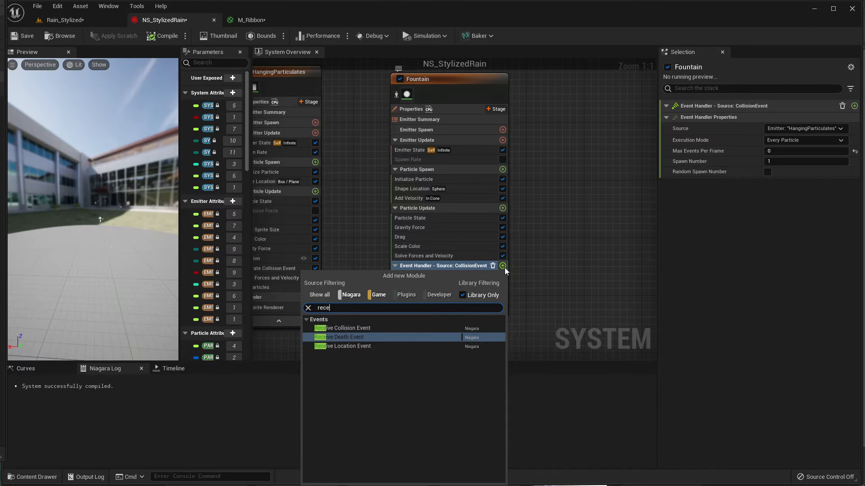
pyautogui.press('Up')
pyautogui.press('Return')
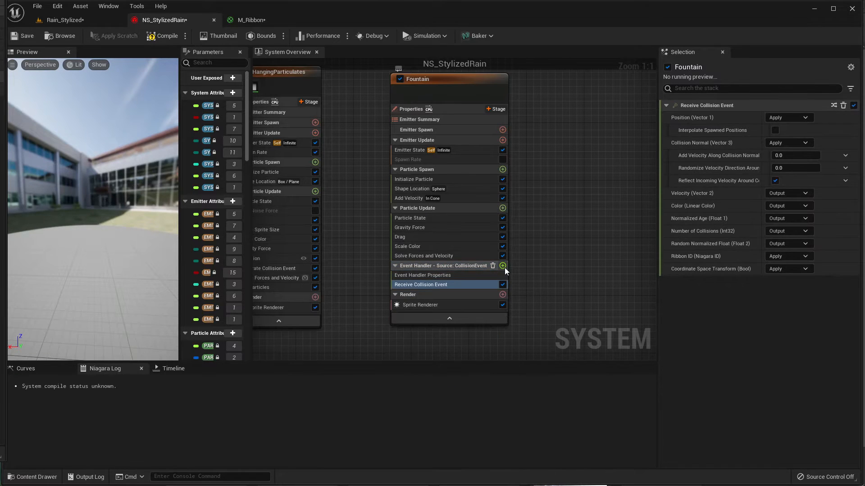
# - Review Fountain's event handler, Receive Collision Event and Sprite Renderer settings, and examine the raindrop impacts in the Rain_Stylized level
pyautogui.click(453, 276)
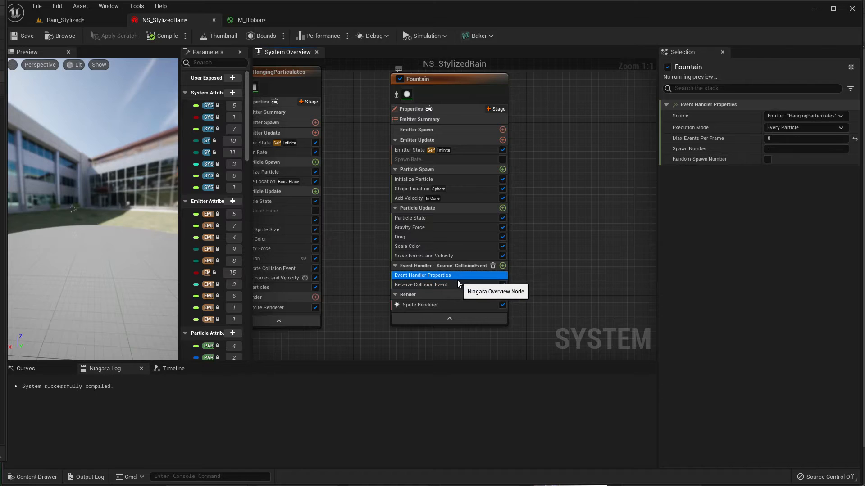
pyautogui.click(458, 283)
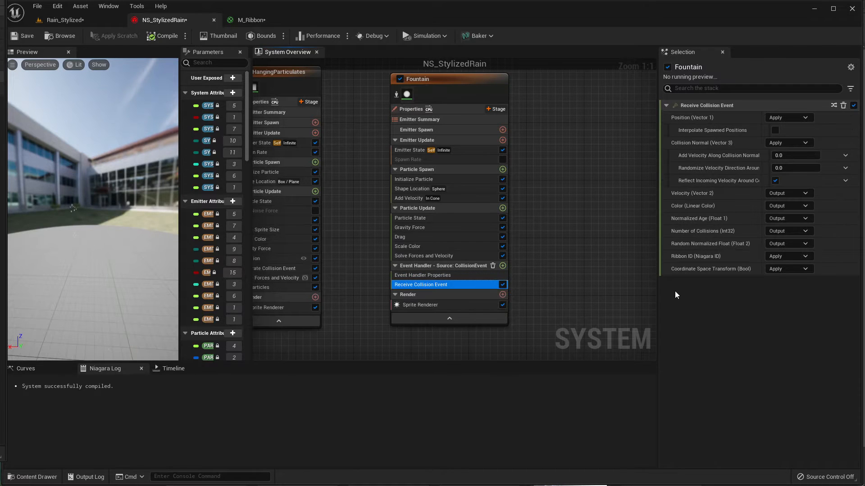
pyautogui.click(446, 305)
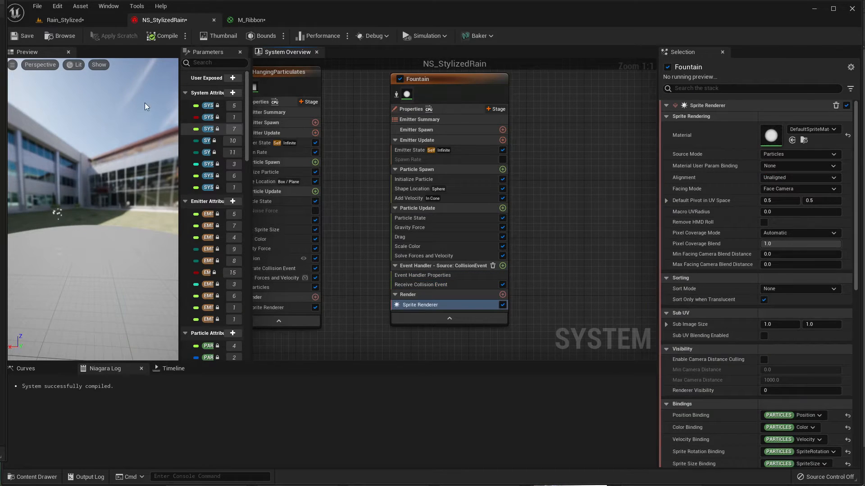
pyautogui.click(77, 18)
pyautogui.moveTo(246, 91); pyautogui.dragTo(190, 133, button='right')
pyautogui.click(179, 22)
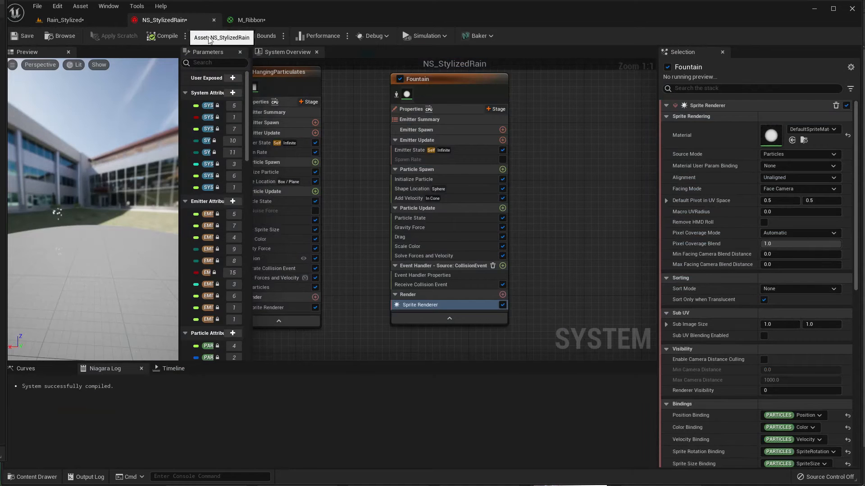
pyautogui.moveTo(348, 136); pyautogui.dragTo(419, 163, button='right')
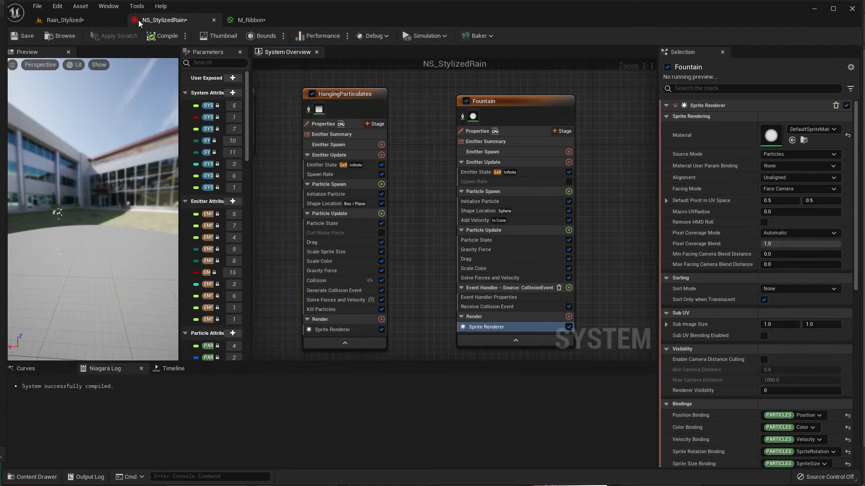
pyautogui.click(106, 19)
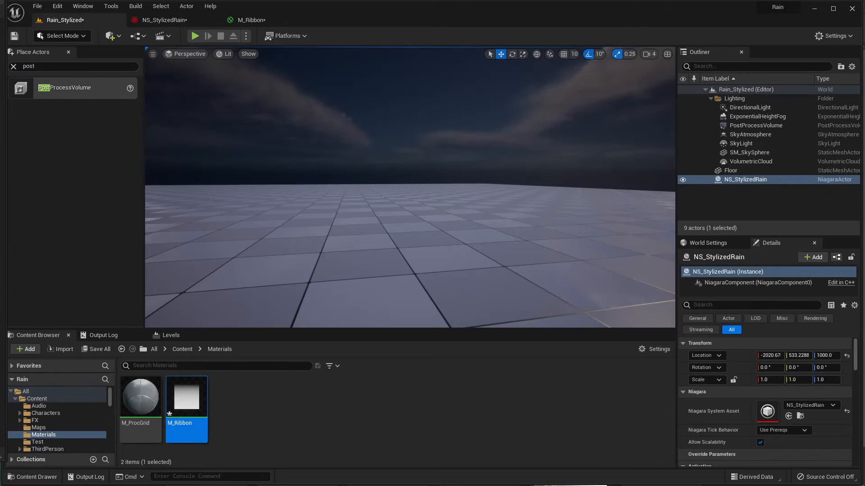
pyautogui.moveTo(202, 131)
pyautogui.mouseDown(button='right')
pyautogui.moveTo(192, 72)
pyautogui.moveTo(209, 61)
pyautogui.moveTo(205, 158)
pyautogui.moveTo(207, 140)
pyautogui.mouseUp(button='right')
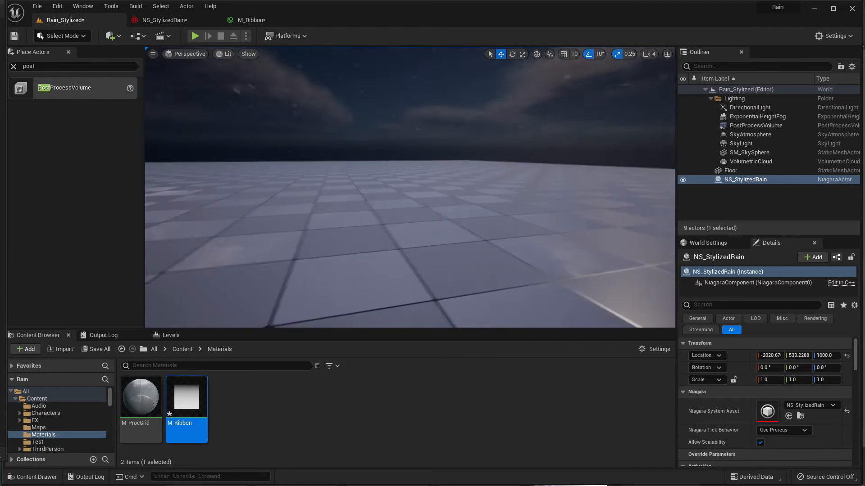
pyautogui.moveTo(365, 185); pyautogui.dragTo(353, 198, button='right')
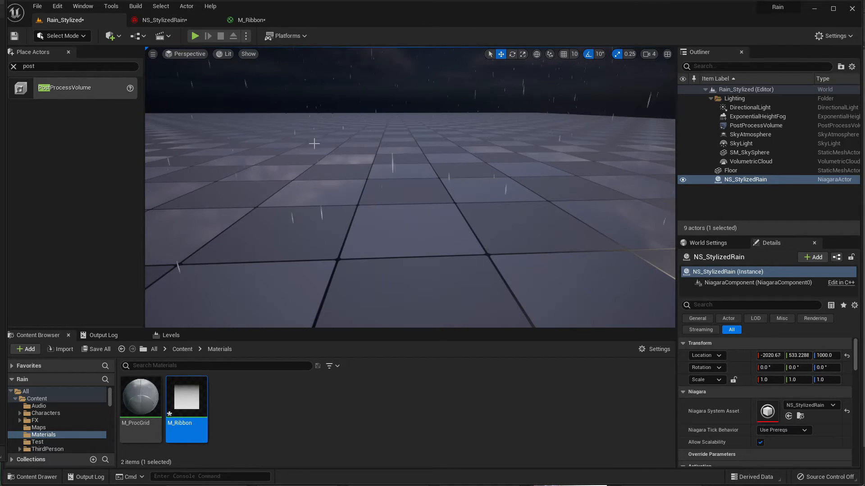
pyautogui.click(189, 20)
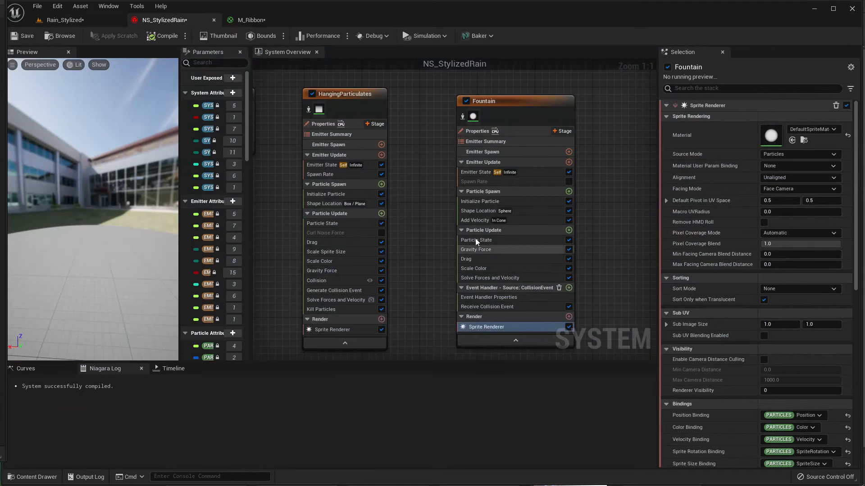
# - Assign the M_Ribbon material to the Fountain emitter's Sprite Renderer and check the particles in the preview
pyautogui.click(477, 202)
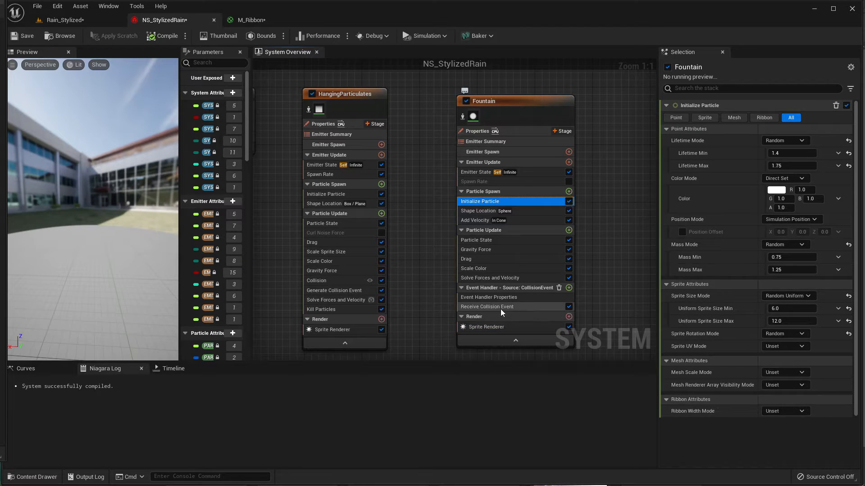
pyautogui.click(488, 328)
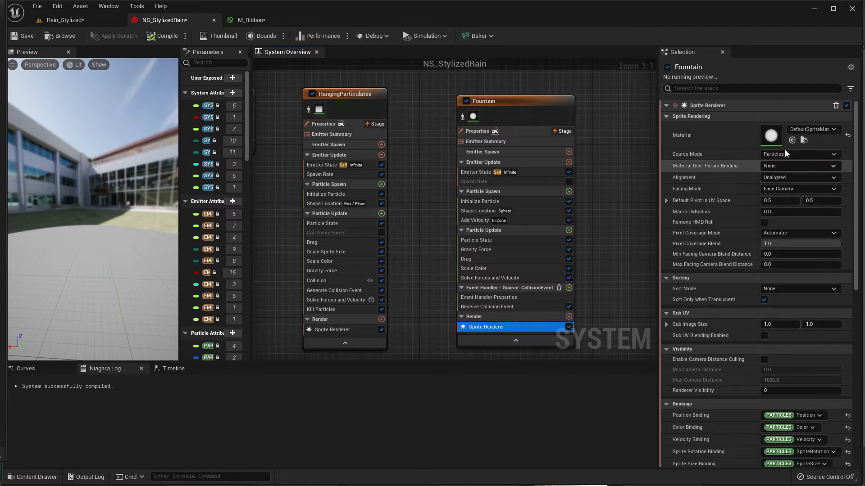
pyautogui.click(88, 20)
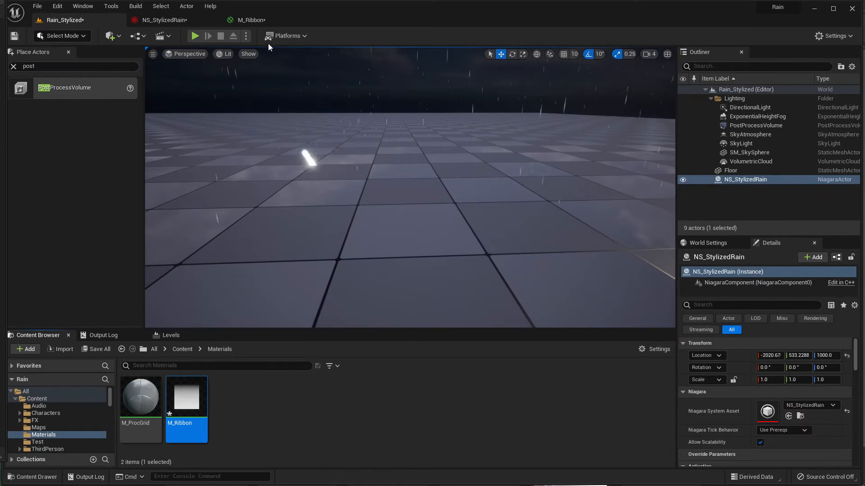
pyautogui.click(247, 20)
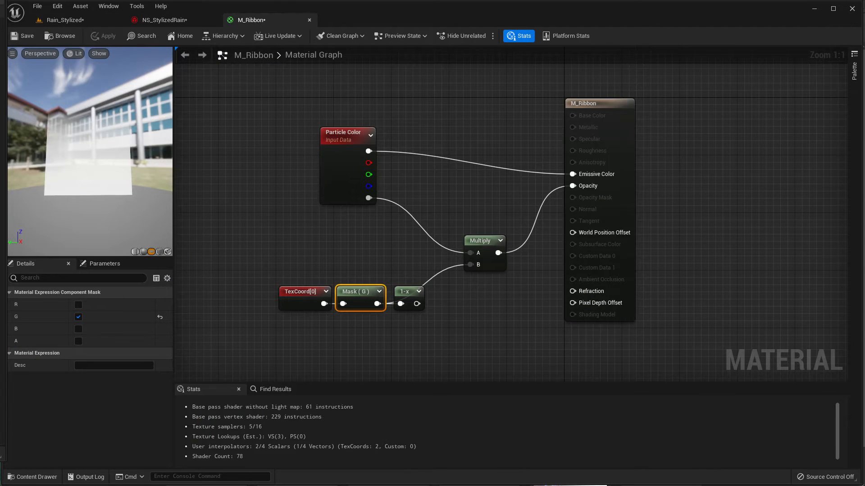
pyautogui.click(173, 19)
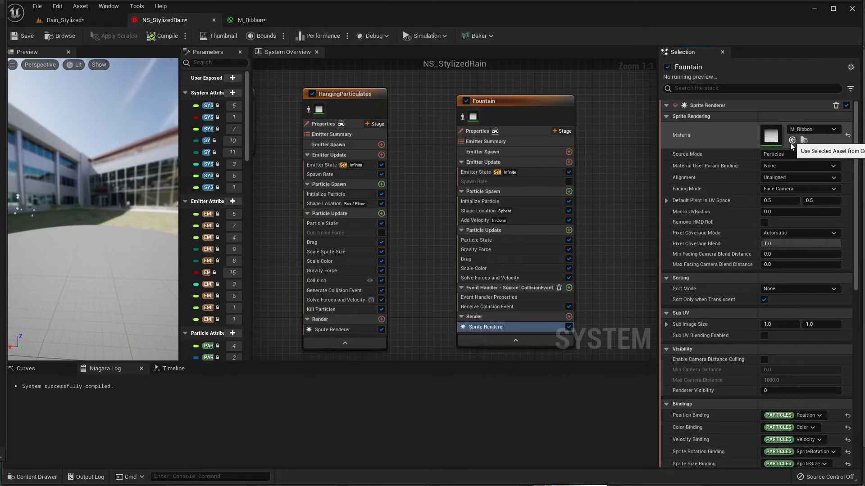
pyautogui.moveTo(87, 250); pyautogui.dragTo(155, 256)
pyautogui.moveTo(104, 145); pyautogui.dragTo(118, 148)
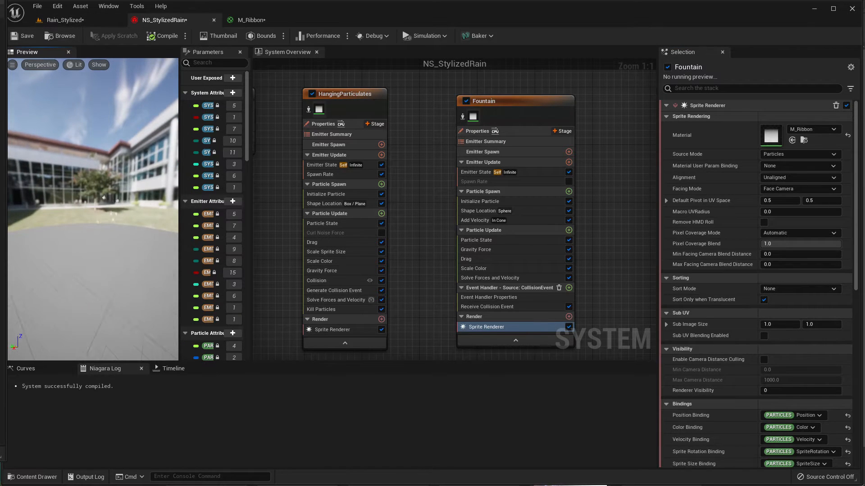
# - Disable the Shape Location and Add Velocity modules in Fountain's Particle Spawn group and check the level
pyautogui.moveTo(407, 220); pyautogui.dragTo(356, 202, button='right')
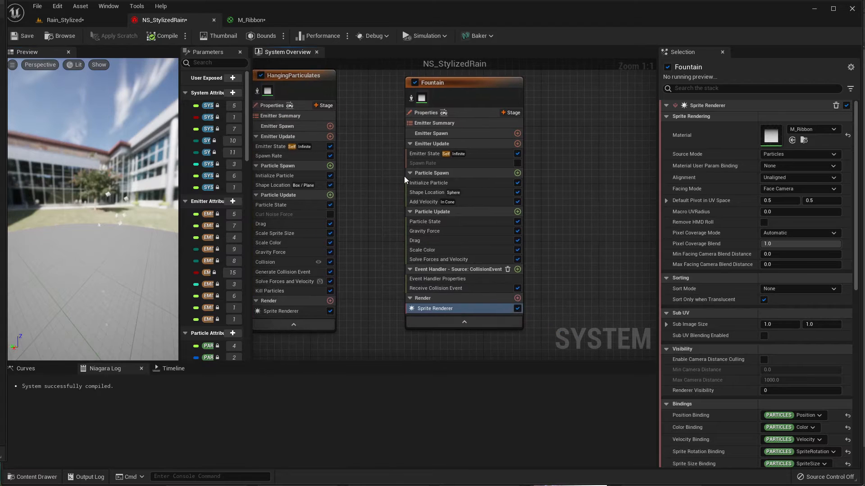
pyautogui.click(426, 193)
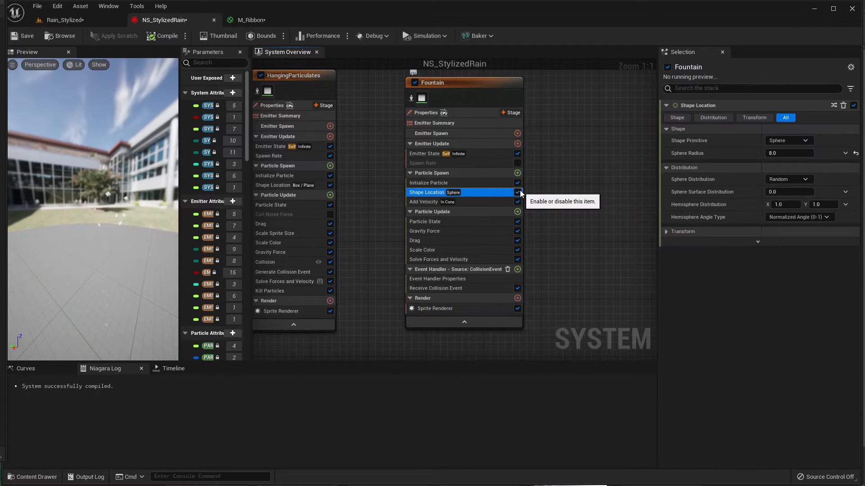
pyautogui.click(517, 193)
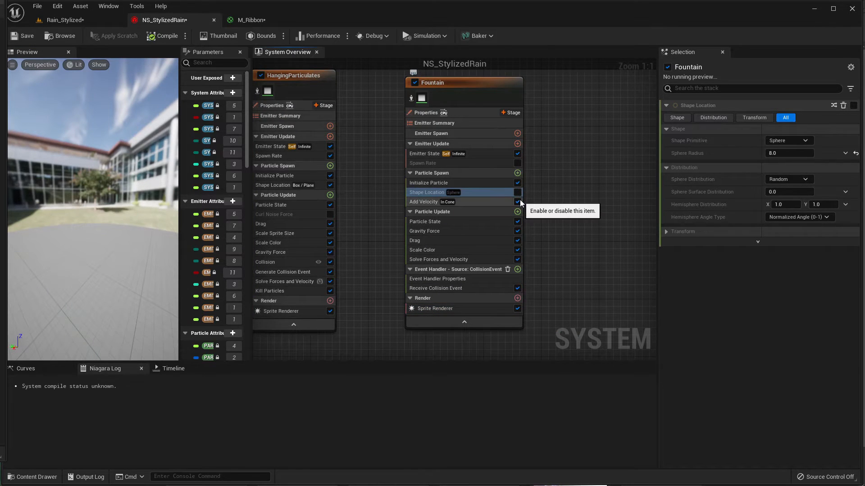
pyautogui.click(517, 202)
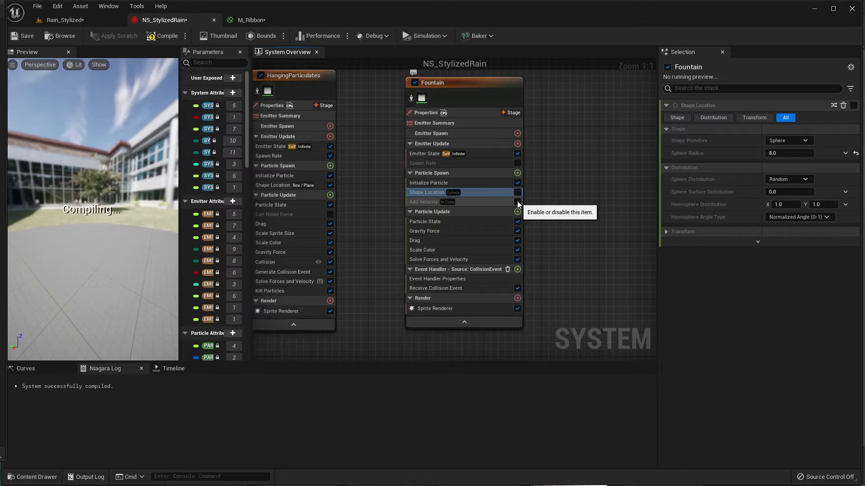
pyautogui.click(85, 18)
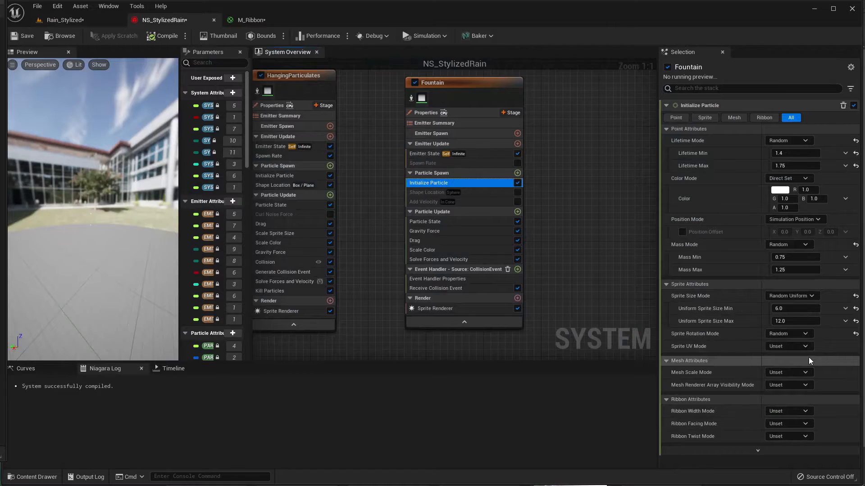
# - Set Fountain's Sprite Size Mode to Non-Uniform with a Sprite Size of X 10.0 and Y 1.0, and check the level
pyautogui.click(780, 297)
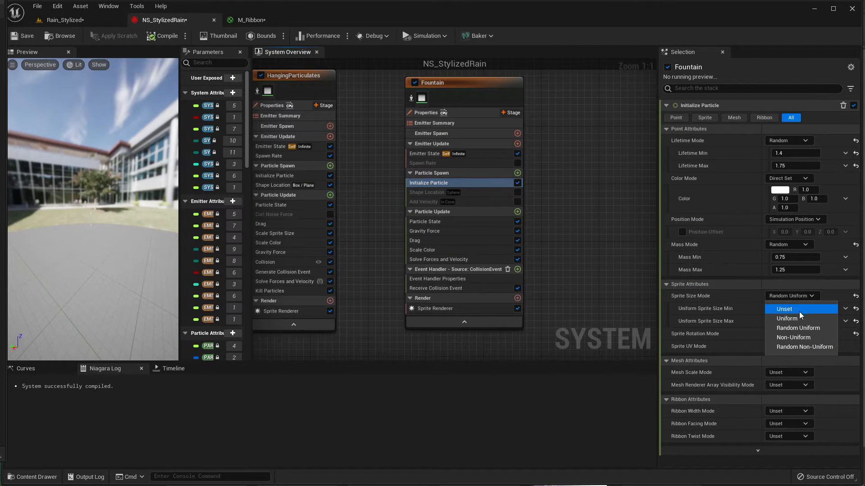
pyautogui.click(795, 338)
pyautogui.click(789, 308)
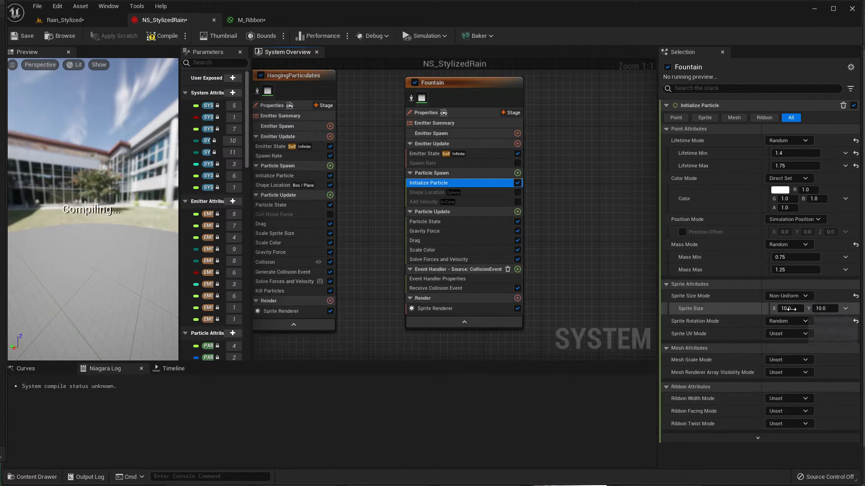
pyautogui.press('Tab')
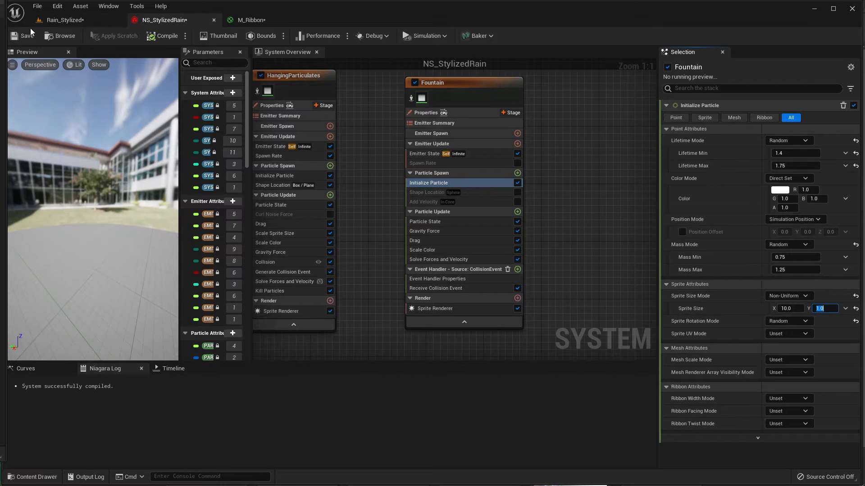
pyautogui.click(68, 20)
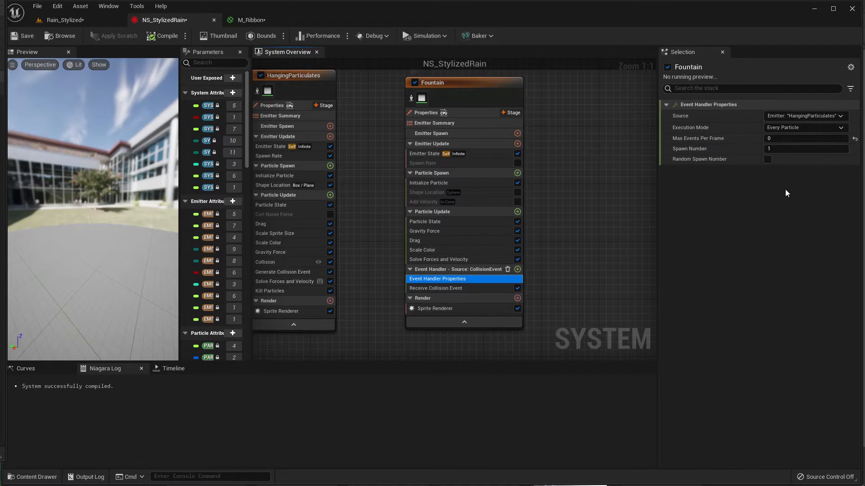
# - Set the Fountain event handler's Execution Mode to Spawned Particles and check the splashes in the Rain_Stylized level
pyautogui.click(784, 129)
pyautogui.click(786, 145)
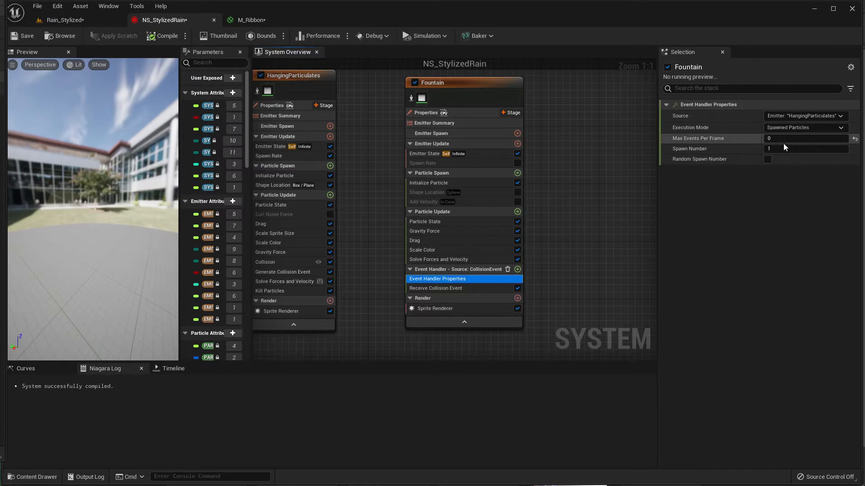
pyautogui.click(96, 15)
pyautogui.moveTo(410, 187); pyautogui.dragTo(411, 191, button='right')
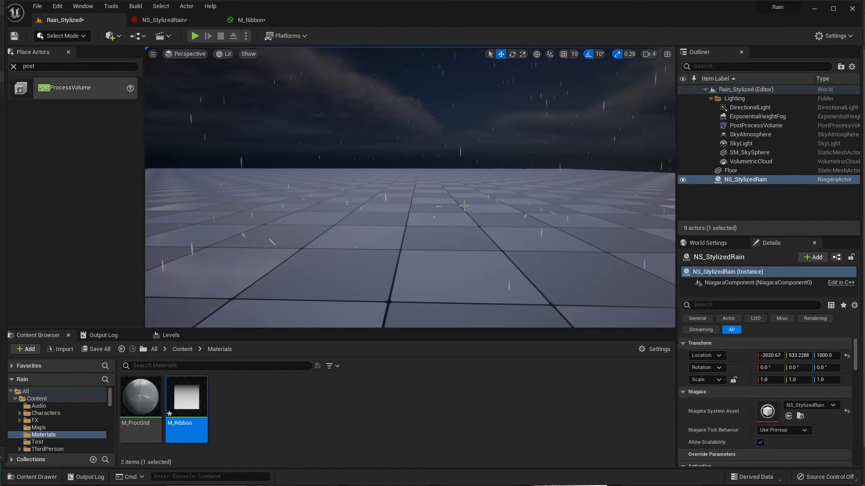
pyautogui.click(165, 19)
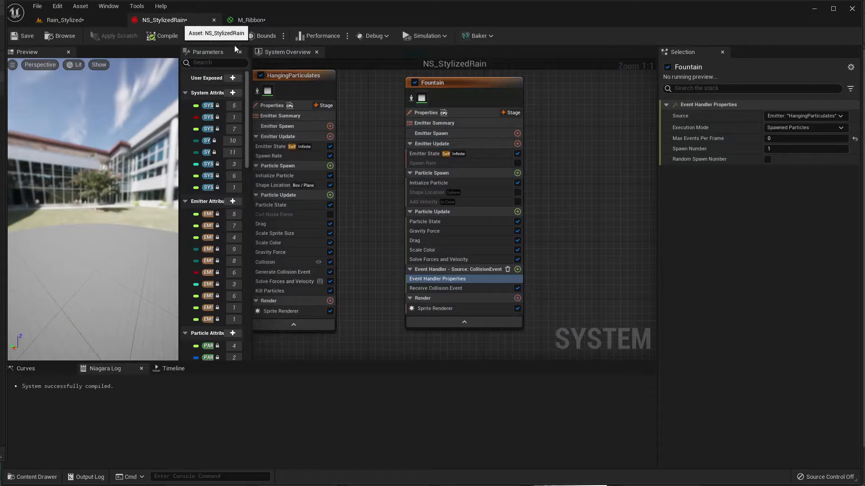
# - Disable the Gravity Force and Drag modules in Fountain's Particle Update group and check the splashes in the Rain_Stylized level
pyautogui.click(517, 231)
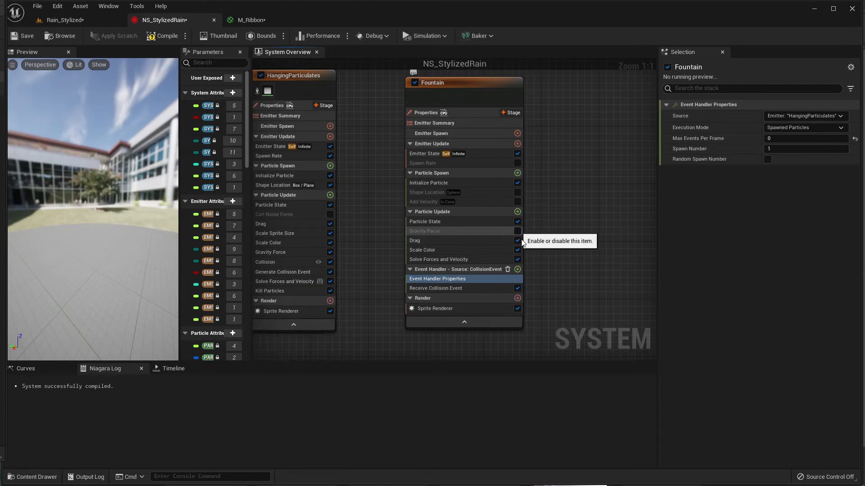
pyautogui.click(517, 241)
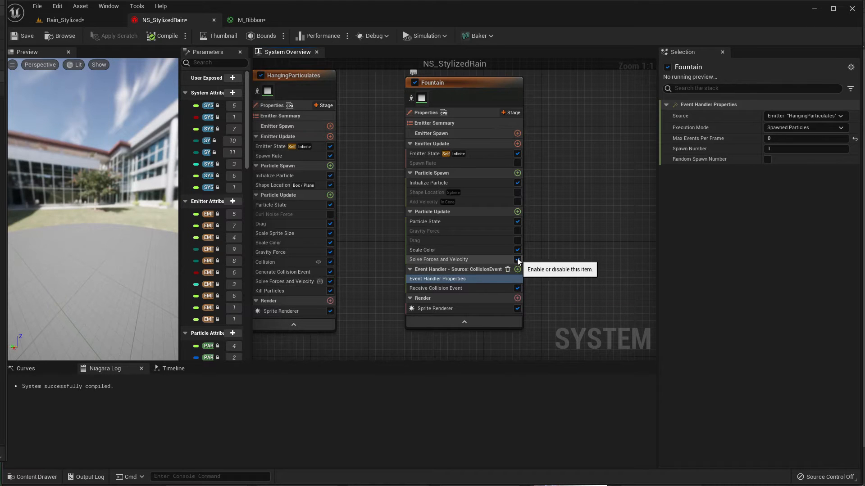
pyautogui.click(96, 24)
pyautogui.moveTo(402, 155); pyautogui.dragTo(287, 120, button='right')
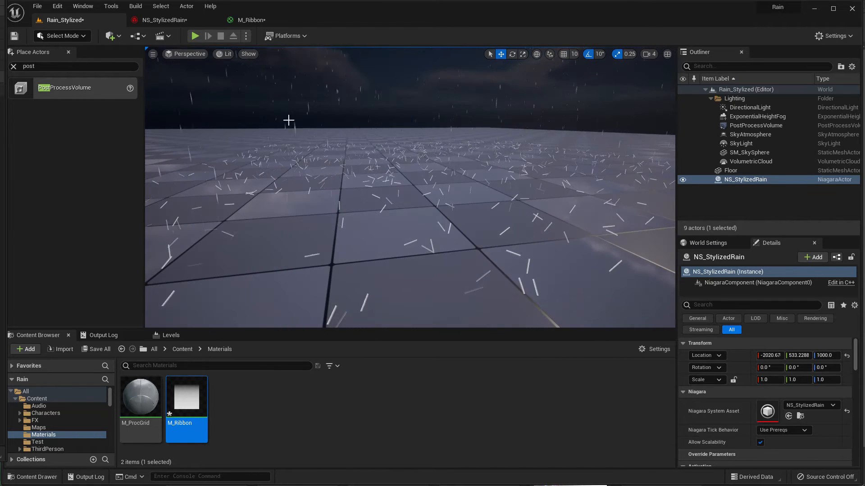
pyautogui.click(200, 20)
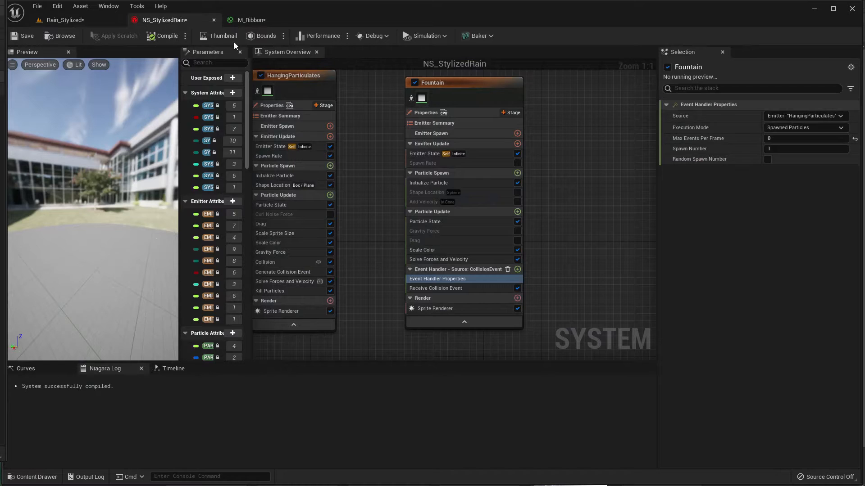
# - Set Fountain's Sprite Rotation Mode to Direct Angle (Degrees) in Initialize Particle and inspect the splashes across the level floor
pyautogui.click(428, 183)
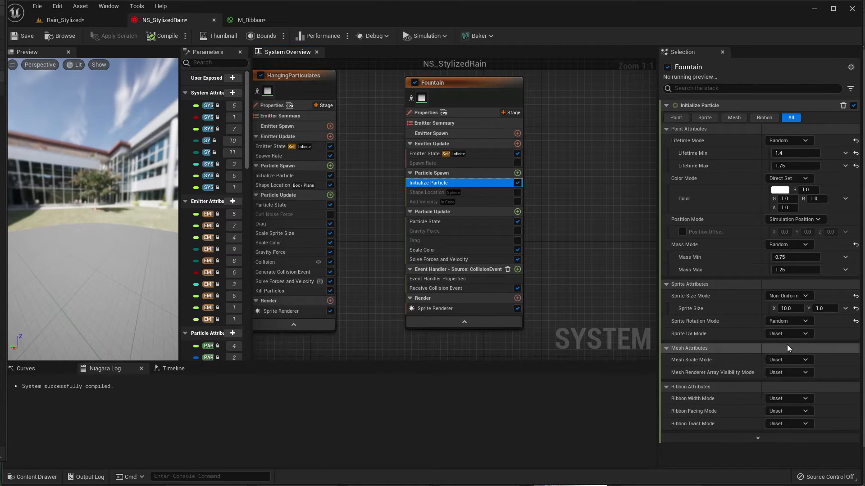
pyautogui.click(792, 321)
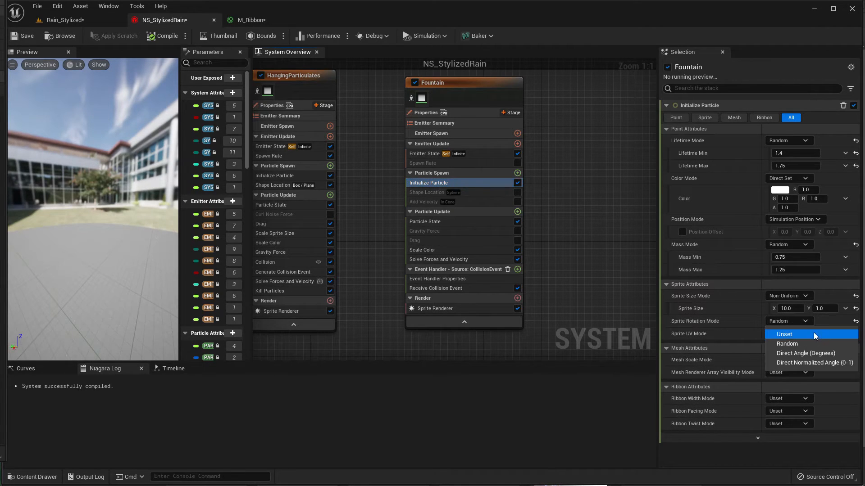
pyautogui.click(797, 353)
pyautogui.click(82, 21)
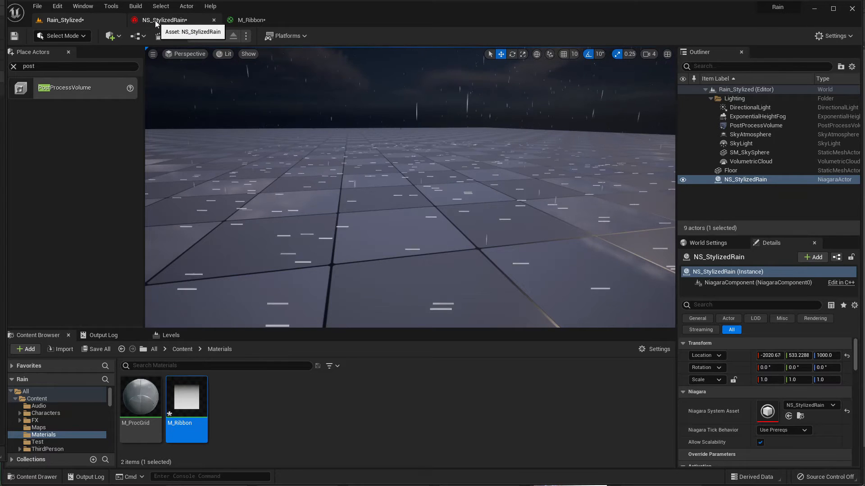
pyautogui.press('a')
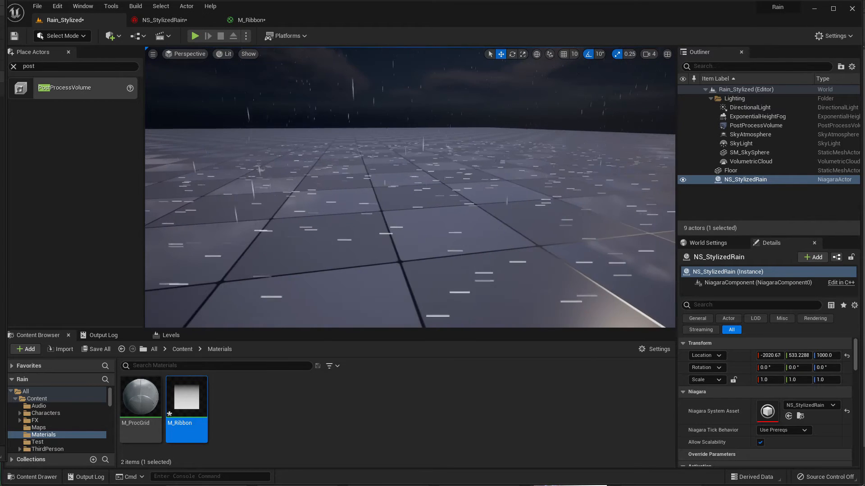
pyautogui.press('d')
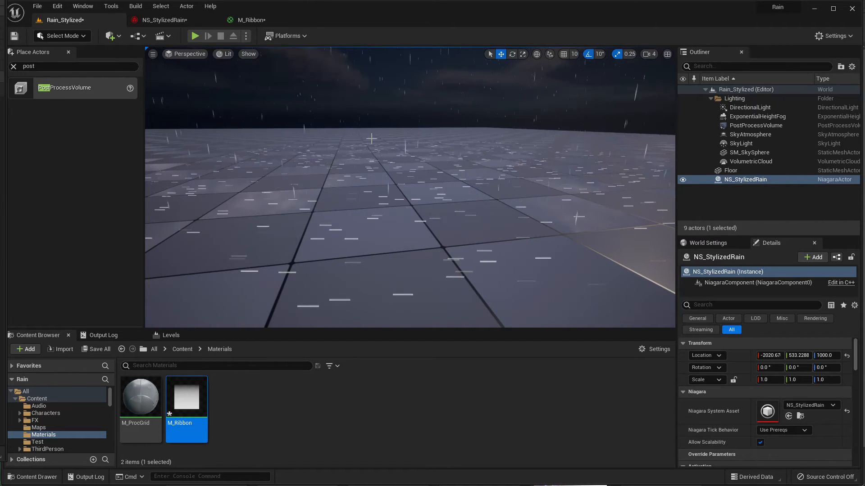
pyautogui.moveTo(398, 160)
pyautogui.mouseDown(button='right')
pyautogui.moveTo(370, 160)
pyautogui.moveTo(400, 157)
pyautogui.mouseUp(button='right')
pyautogui.scroll(1, 399, 160)
pyautogui.press('a')
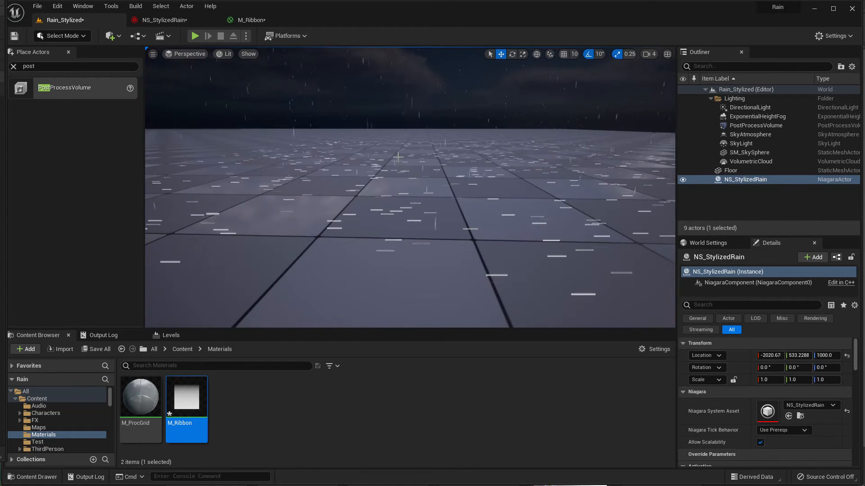
pyautogui.click(181, 23)
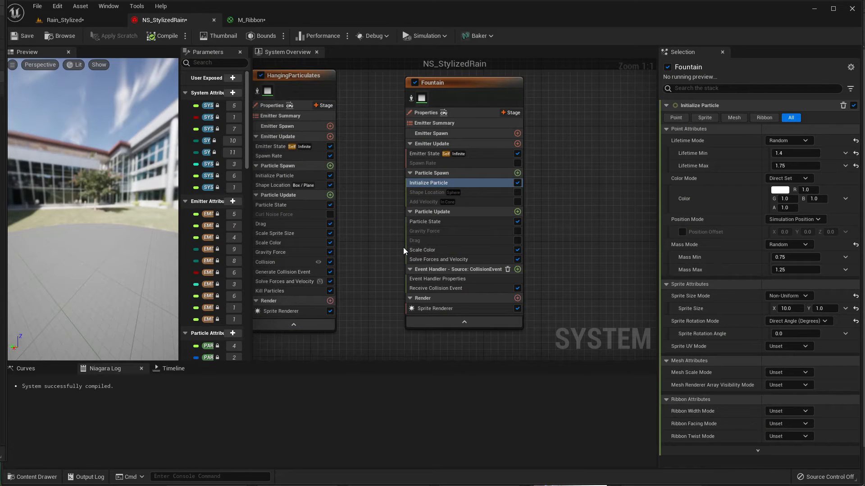
# - Break the link into the M_Ribbon material's Opacity input, apply the material change and check the rain in the level
pyautogui.click(95, 14)
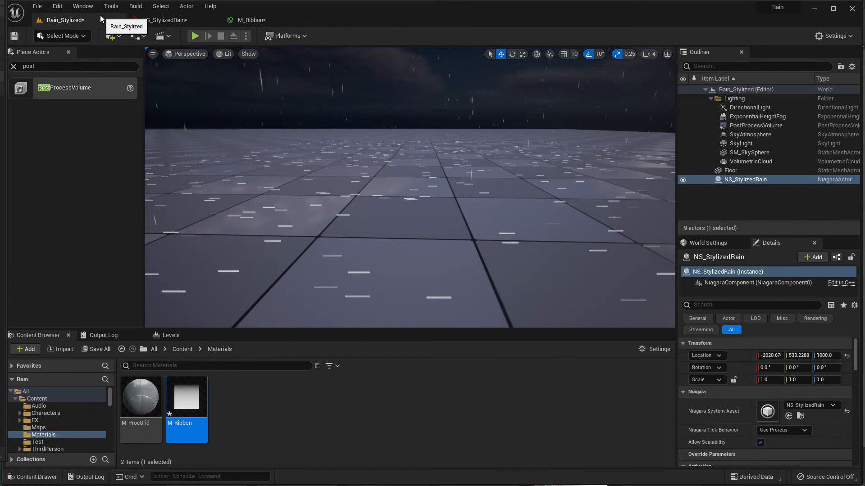
pyautogui.click(240, 19)
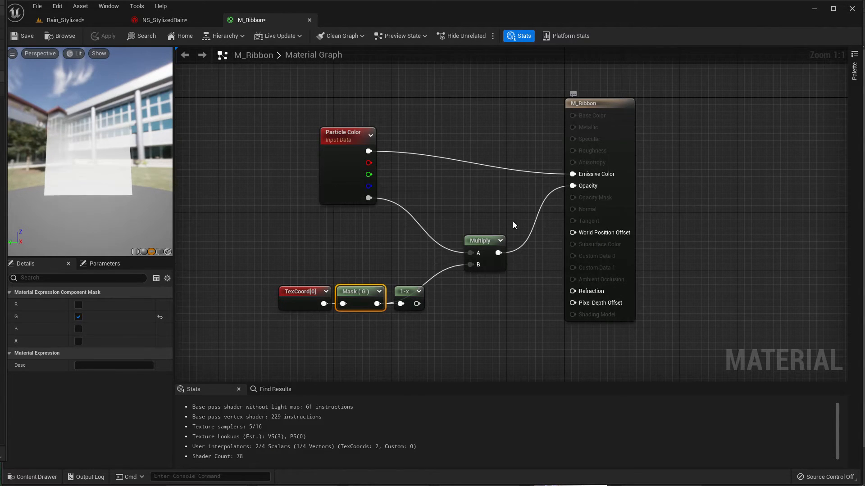
pyautogui.moveTo(488, 242); pyautogui.dragTo(496, 264)
pyautogui.rightClick(573, 188)
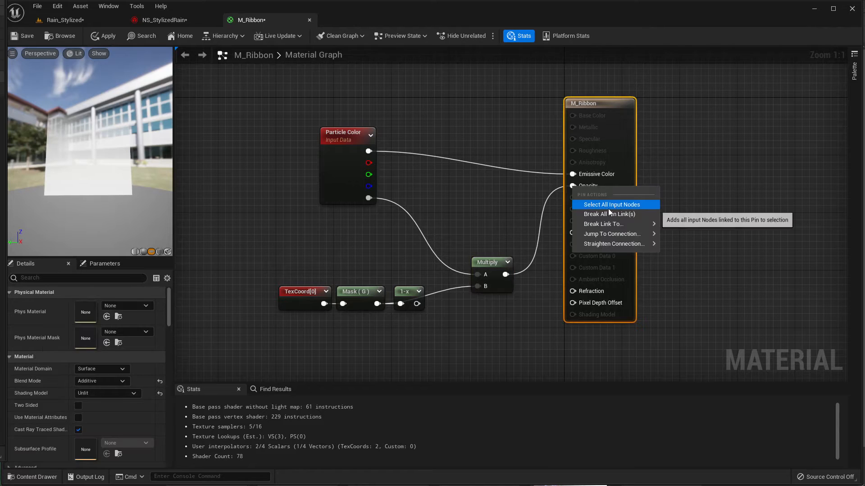
pyautogui.click(608, 213)
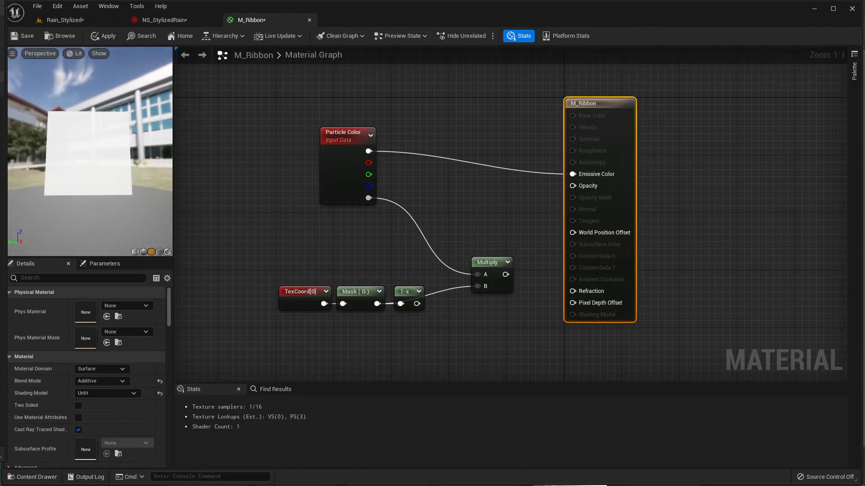
pyautogui.click(104, 35)
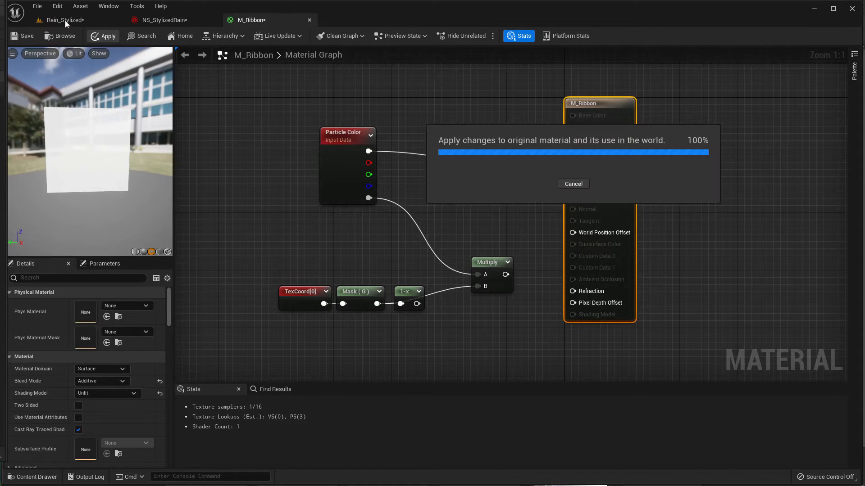
pyautogui.click(65, 20)
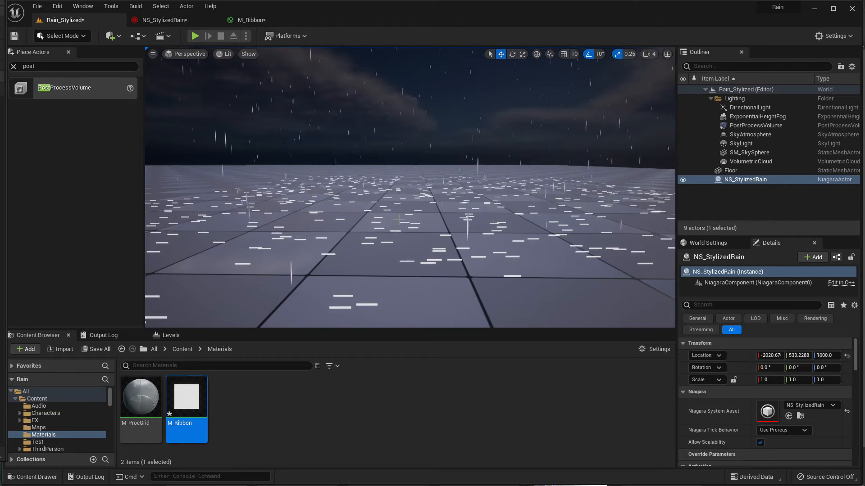
# - Add a Scale Sprite Size module to the Particle Update stage of the Fountain emitter in NS_StylizedRain
pyautogui.click(168, 20)
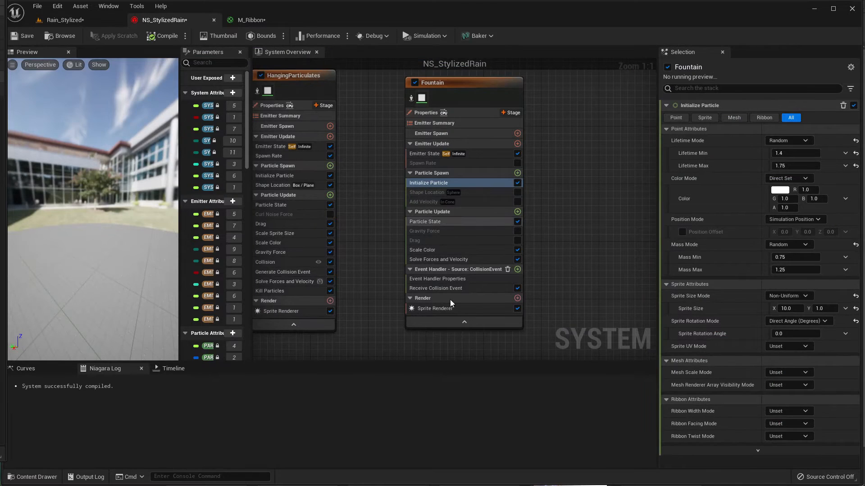
pyautogui.moveTo(369, 279); pyautogui.dragTo(401, 286, button='right')
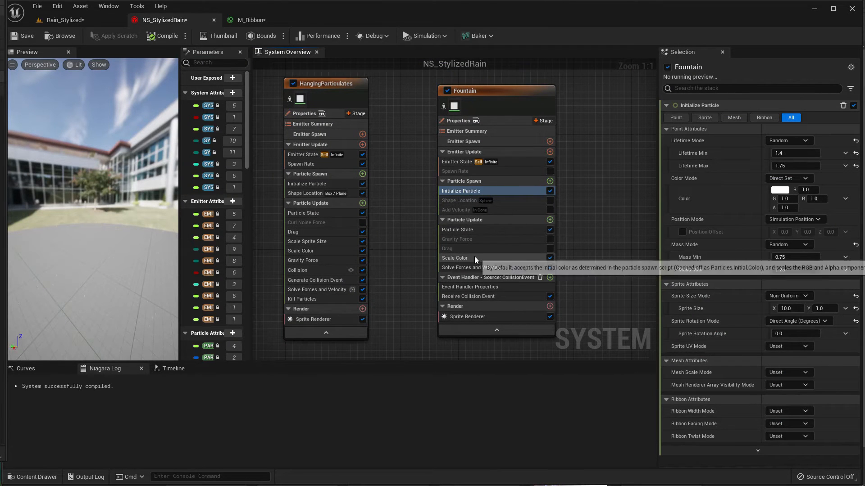
pyautogui.click(550, 220)
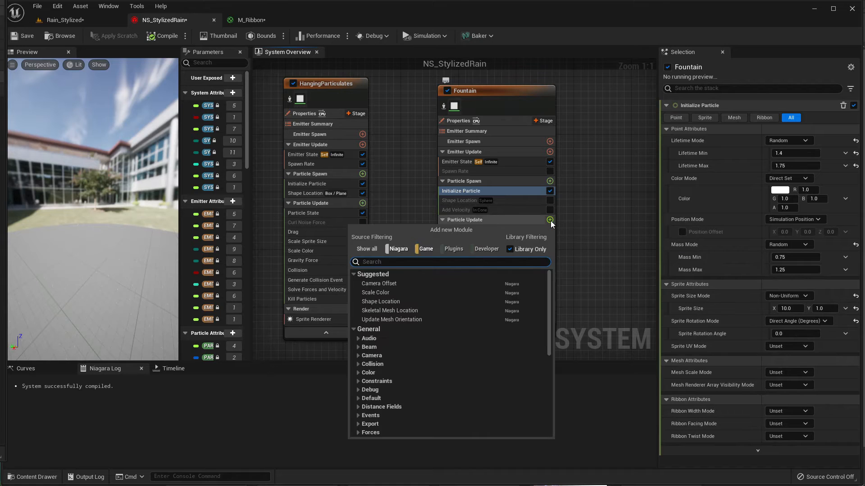
pyautogui.write('scale')
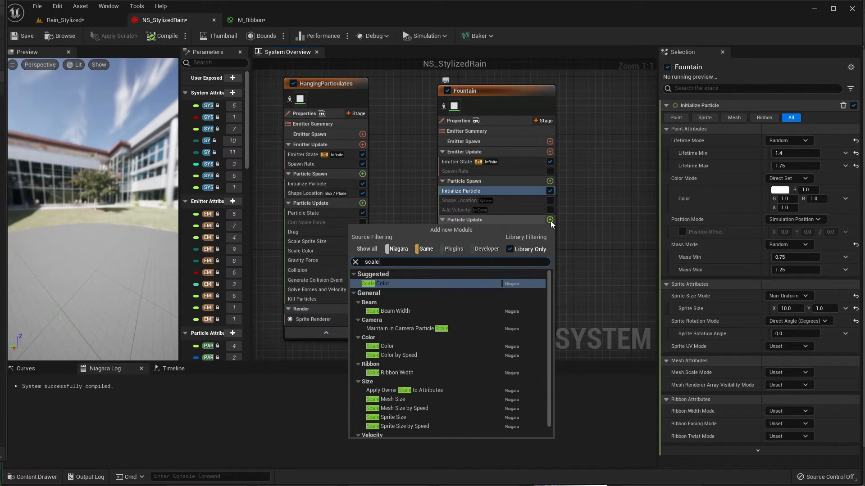
pyautogui.press('Down')
pyautogui.press('Down')
pyautogui.press('Down')
pyautogui.press('Down')
pyautogui.press('Down')
pyautogui.press('Down')
pyautogui.press('Down')
pyautogui.press('Down')
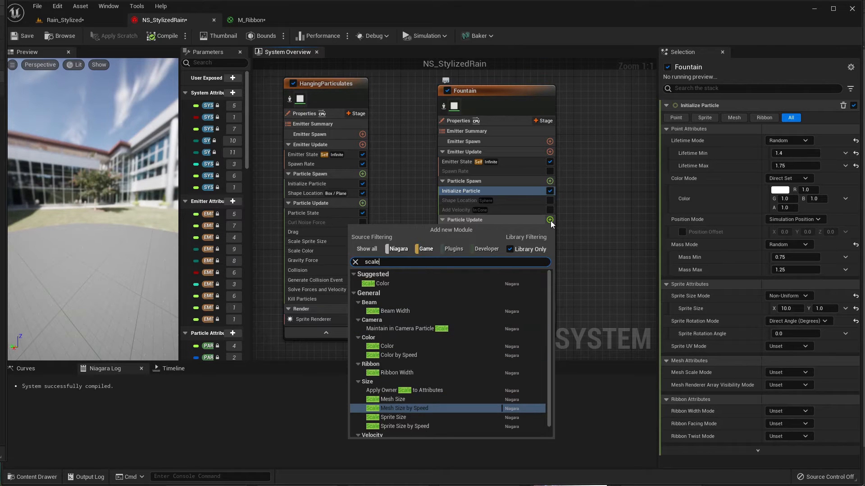
pyautogui.write('sprite')
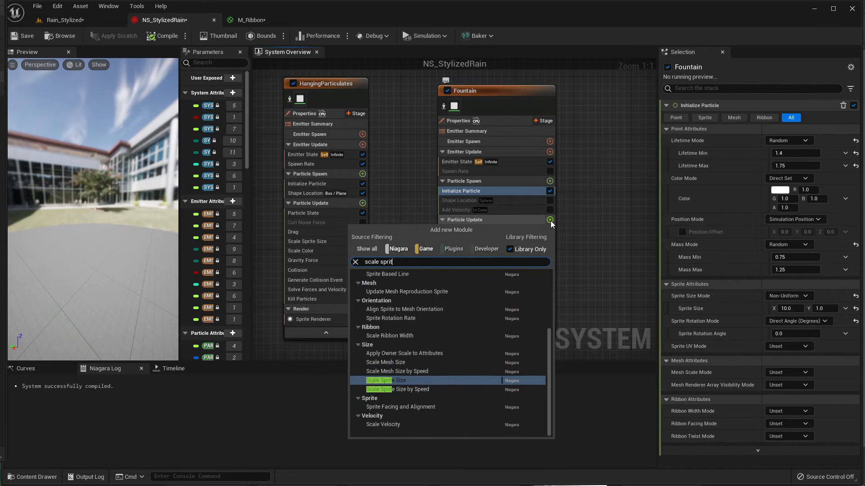
pyautogui.press('Up')
pyautogui.press('Up')
pyautogui.press('Up')
pyautogui.press('Up')
pyautogui.press('Up')
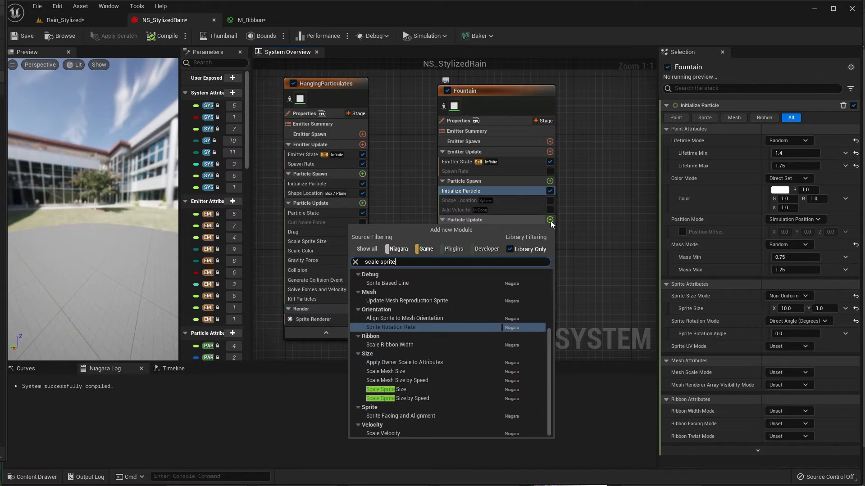
pyautogui.press('Down')
pyautogui.press('Down')
pyautogui.press('Down')
pyautogui.press('Down')
pyautogui.press('Down')
pyautogui.press('Escape')
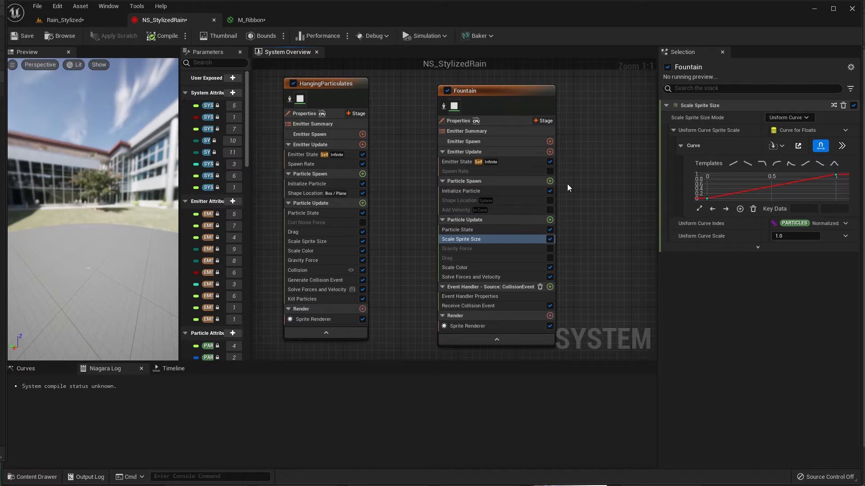
# - Set the Lifetime Mode in the Fountain emitter's Initialize Particle module to Direct Set and check the splashes in the level
pyautogui.click(464, 190)
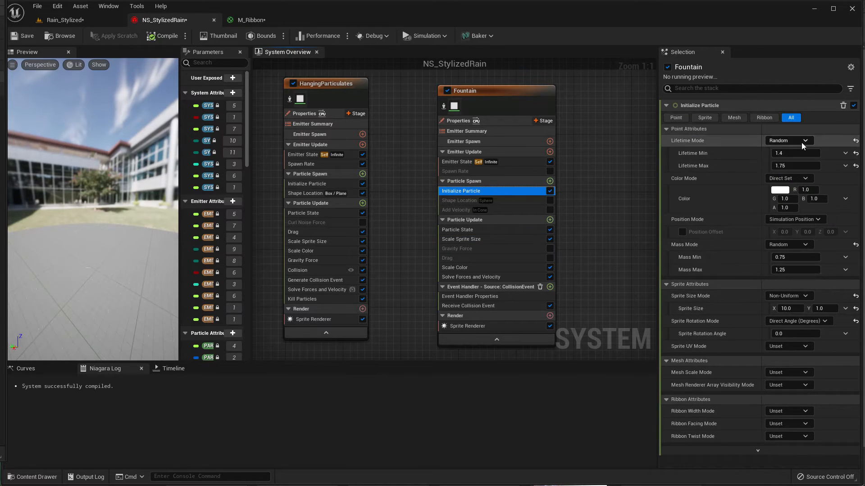
pyautogui.click(801, 142)
pyautogui.click(793, 154)
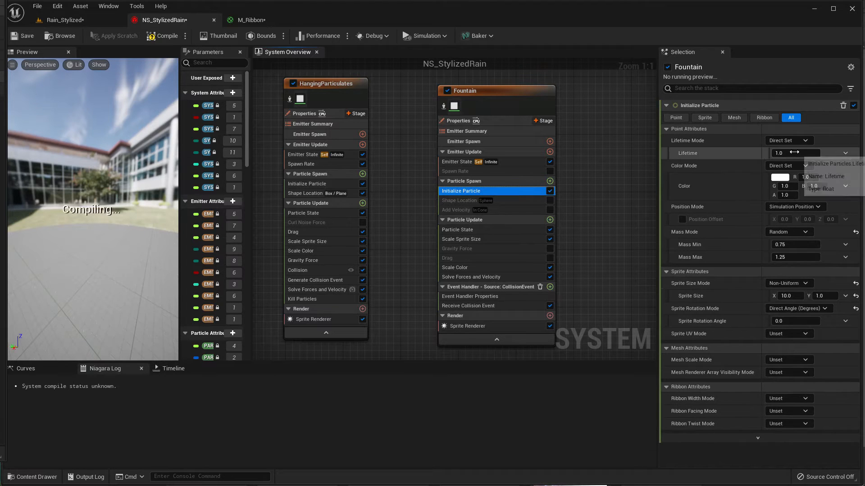
pyautogui.click(79, 17)
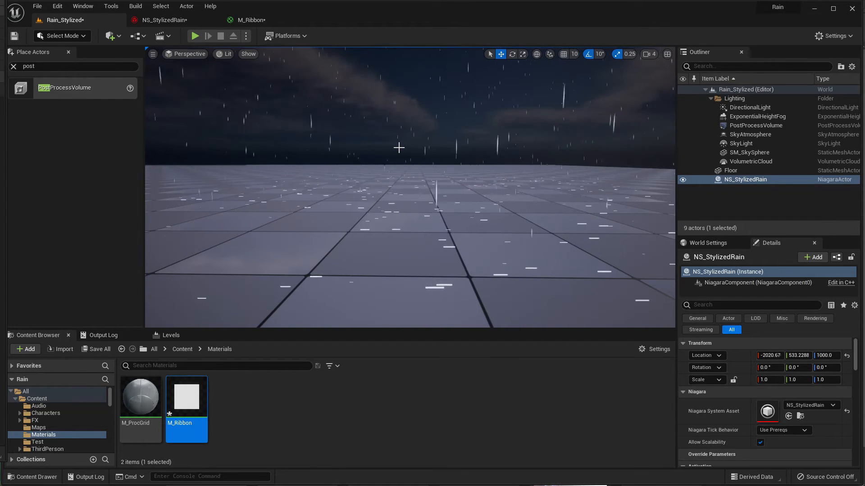
pyautogui.moveTo(398, 147); pyautogui.dragTo(430, 175, button='right')
pyautogui.press('w')
pyautogui.press('w')
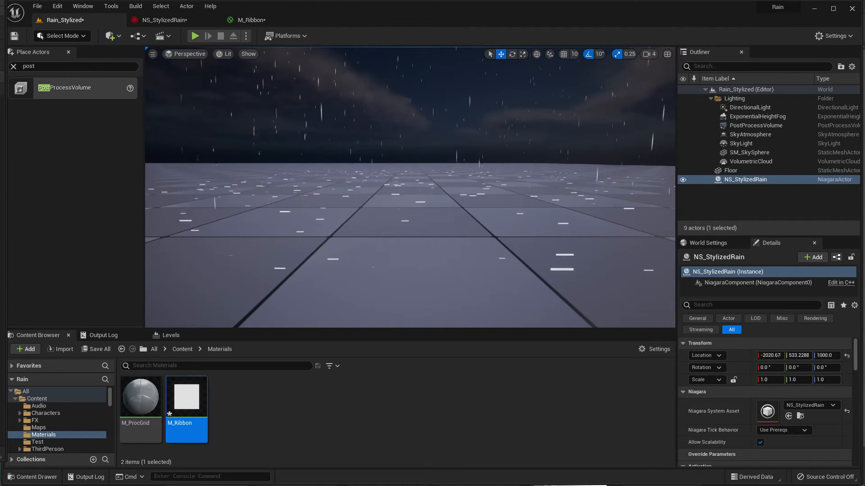
# - Set the Fountain particles' Lifetime to 0.3 and inspect the splashes in the level at full screen
pyautogui.click(175, 20)
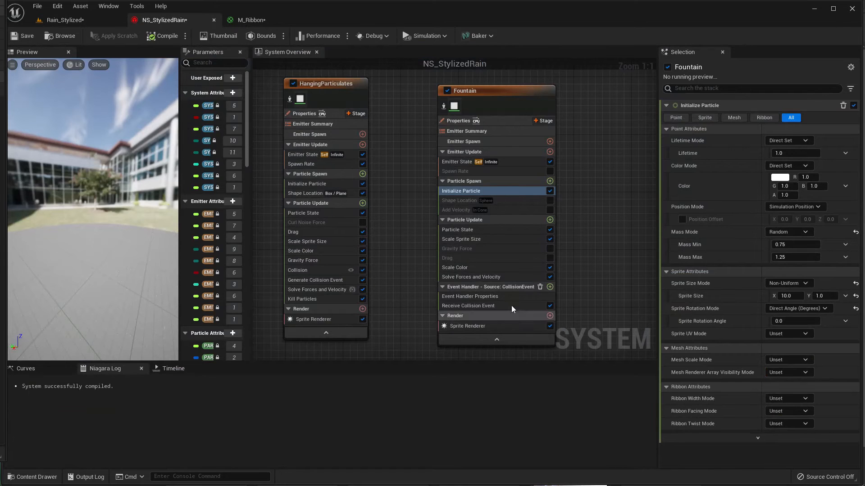
pyautogui.click(794, 154)
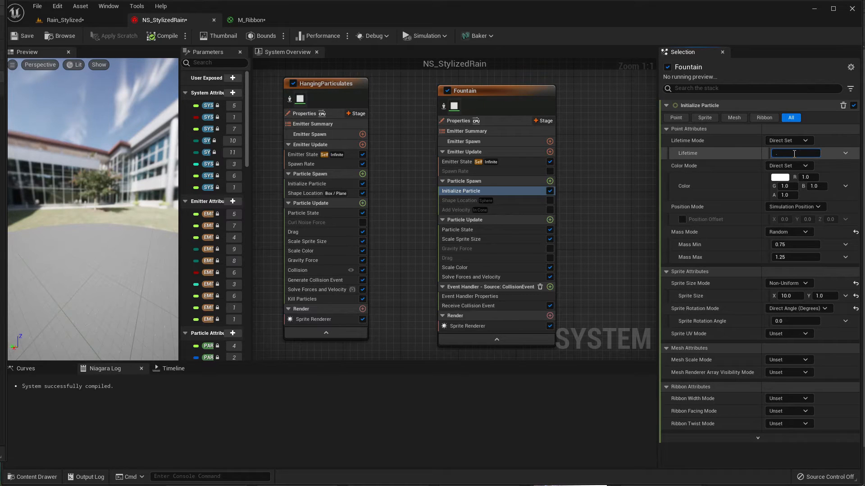
pyautogui.click(92, 18)
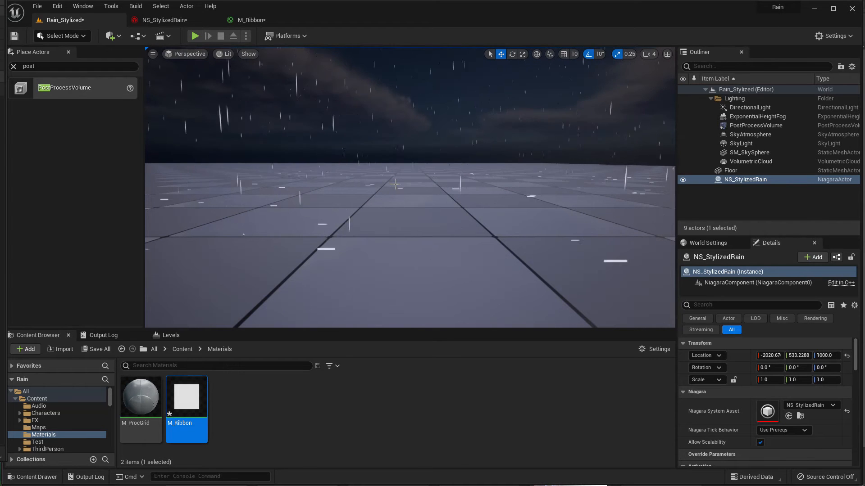
pyautogui.moveTo(395, 184); pyautogui.dragTo(395, 166, button='middle')
pyautogui.moveTo(399, 197); pyautogui.dragTo(403, 199, button='right')
pyautogui.press('F11')
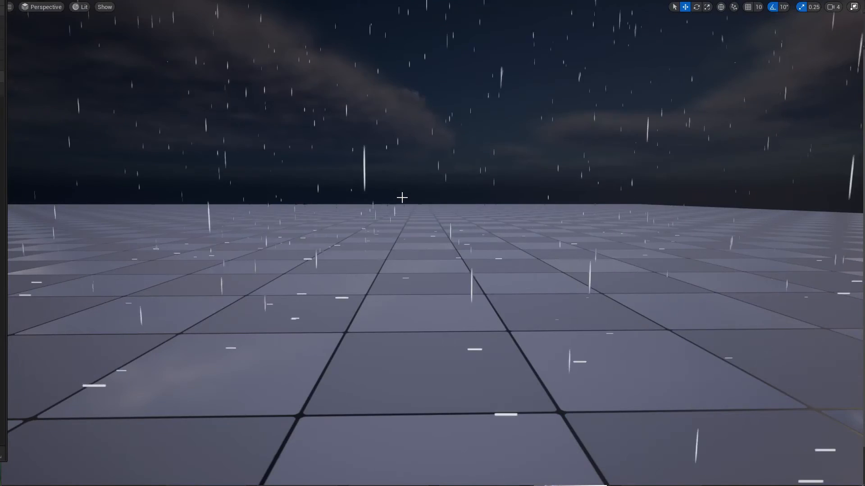
pyautogui.press('F11')
# - Reduce the Y value of the Fountain particles' Sprite Size, then browse to the system asset and inspect the splashes in the level
pyautogui.click(203, 20)
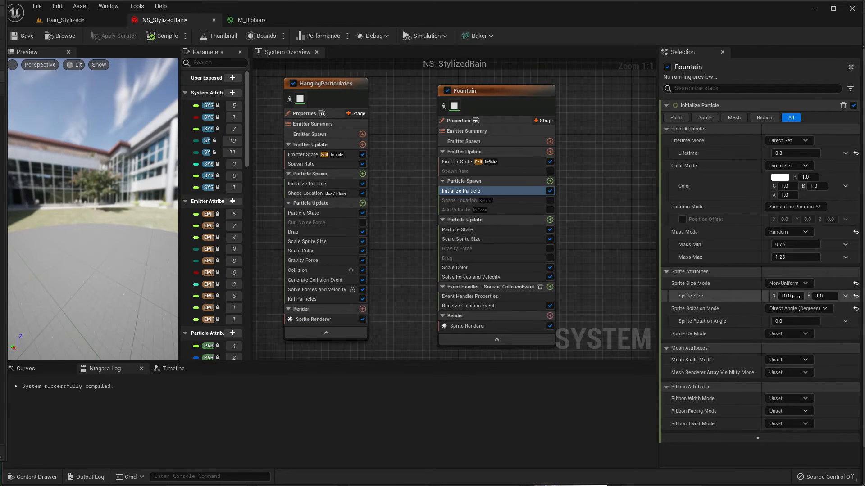
pyautogui.click(834, 297)
pyautogui.click(60, 37)
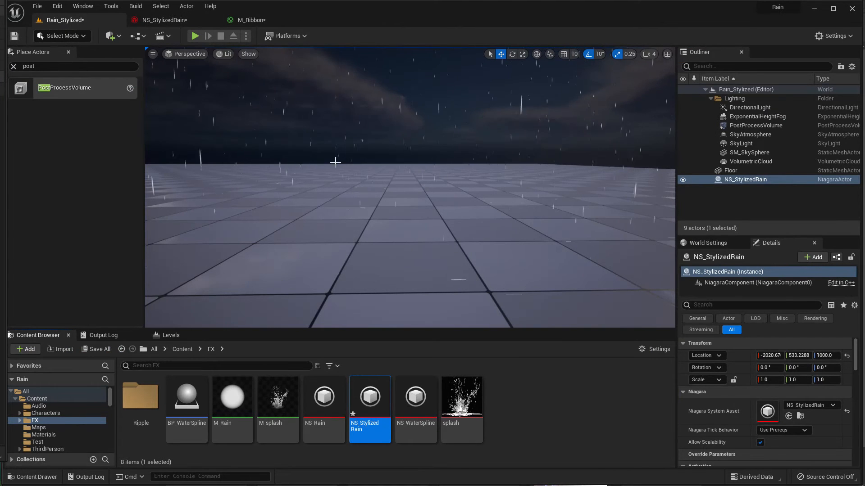
pyautogui.press('a')
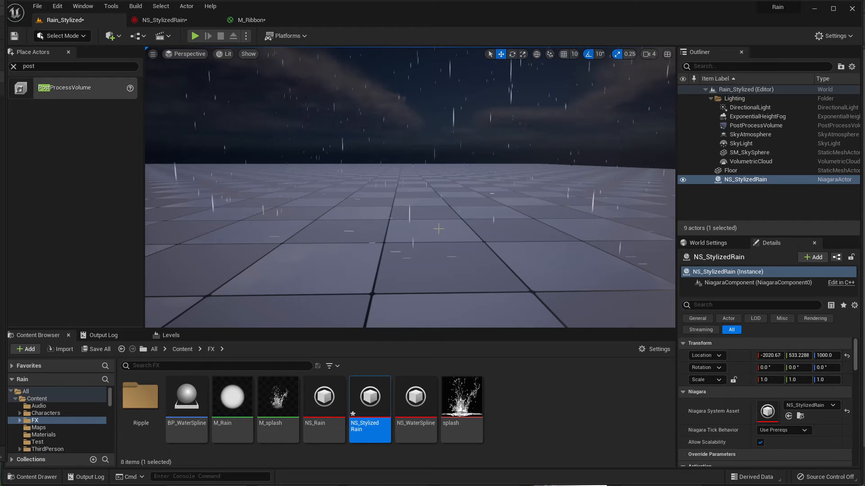
pyautogui.moveTo(439, 228); pyautogui.dragTo(481, 164, button='middle')
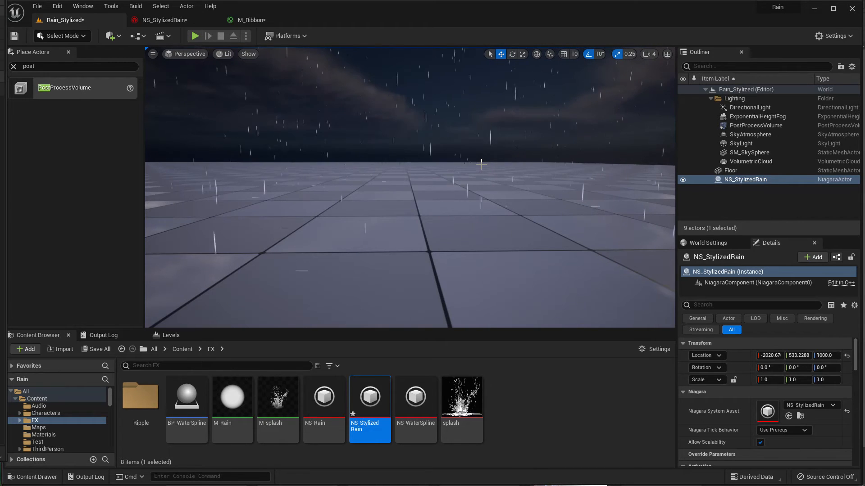
# - Disable Shape Location in the HangingParticulates emitter and add a Grid Location module to Particle Spawn, fixing its missing grid setup dependency
pyautogui.click(160, 20)
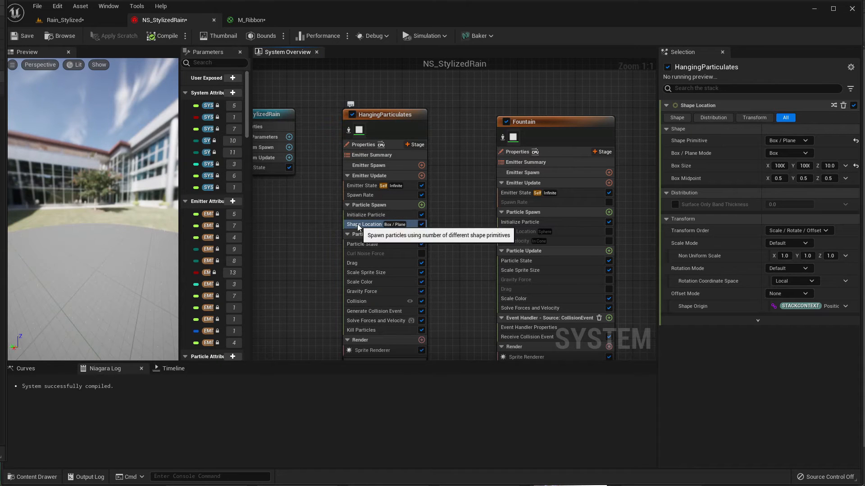
pyautogui.moveTo(314, 217); pyautogui.dragTo(355, 180, button='right')
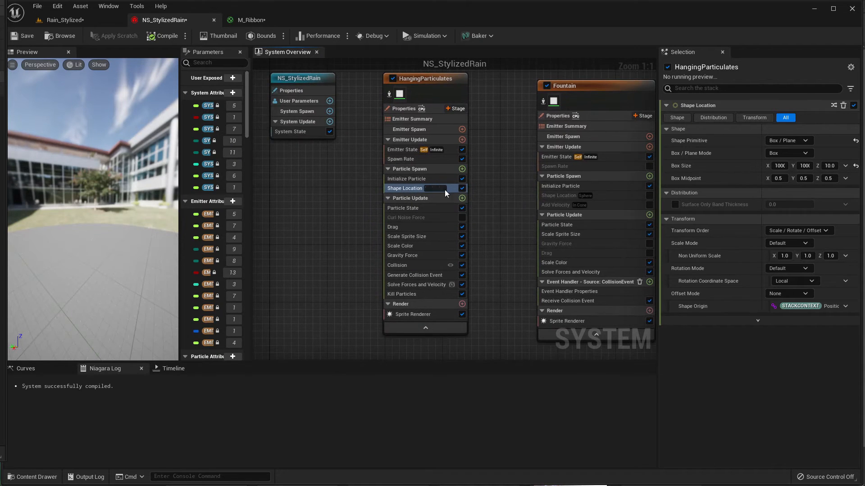
pyautogui.click(462, 169)
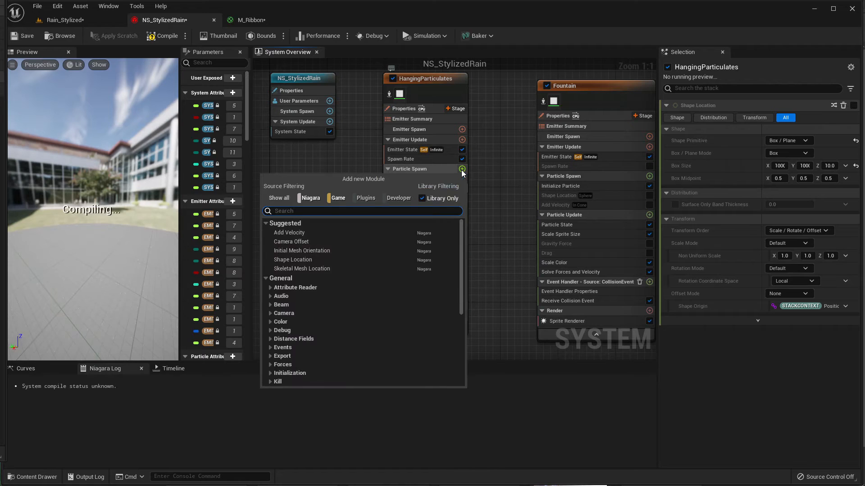
pyautogui.write('grid')
pyautogui.press('Return')
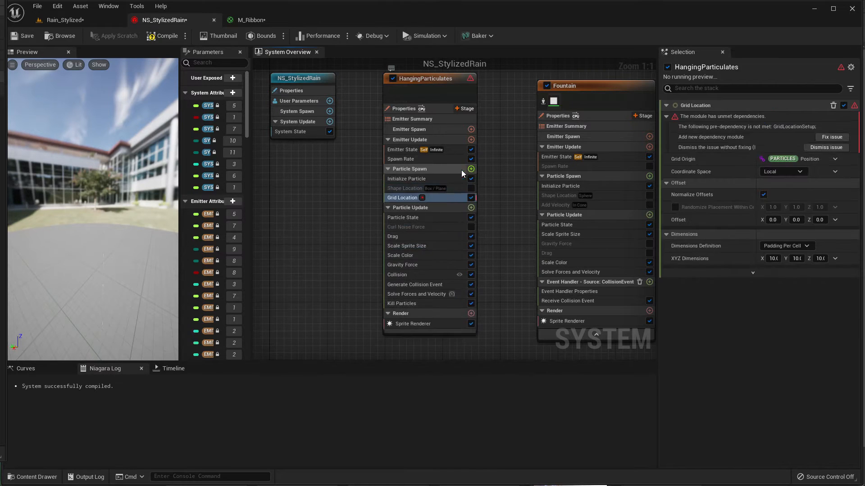
pyautogui.click(835, 141)
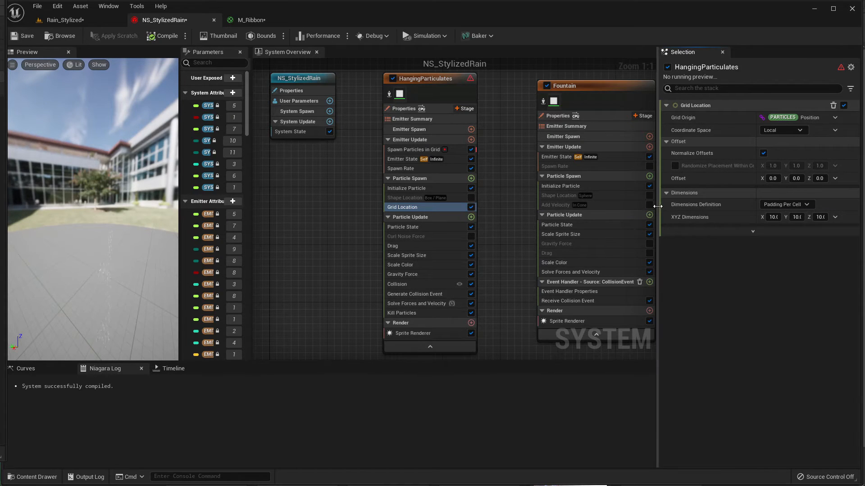
# - Widen the module settings and set Grid Location's X and Y dimensions to 1000, then check the rain in the level
pyautogui.moveTo(656, 205)
pyautogui.mouseDown()
pyautogui.moveTo(631, 206)
pyautogui.moveTo(653, 205)
pyautogui.mouseUp()
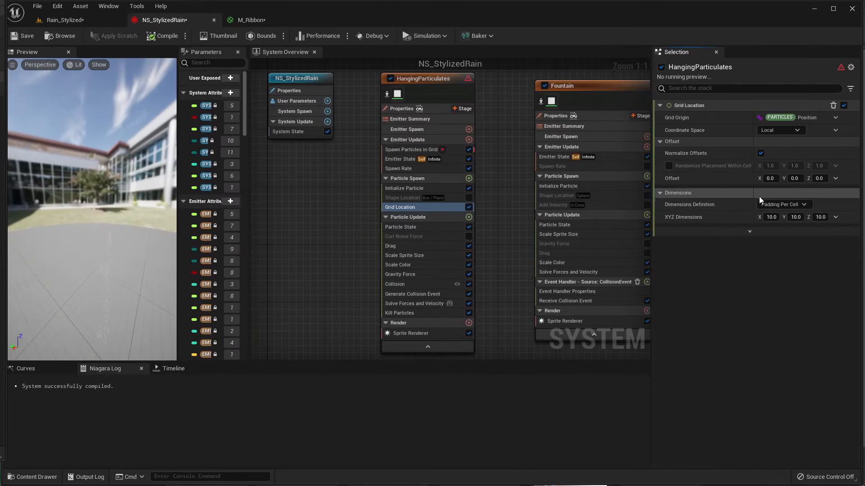
pyautogui.moveTo(753, 190); pyautogui.dragTo(737, 190)
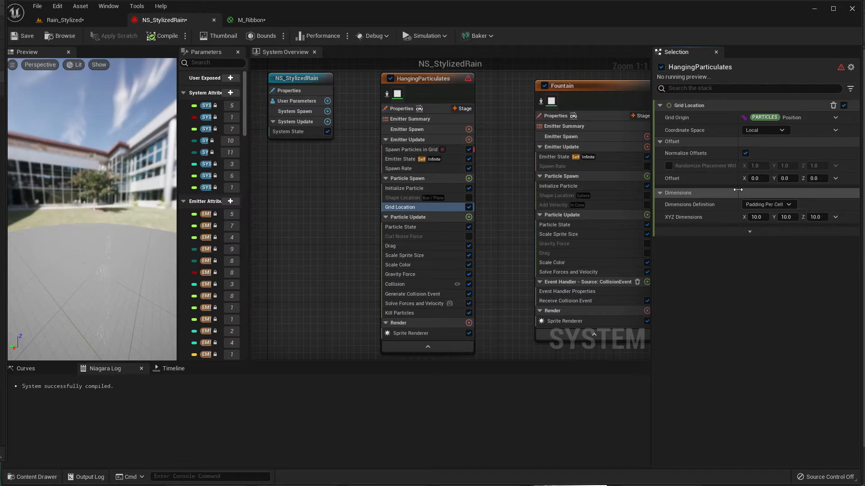
pyautogui.click(757, 218)
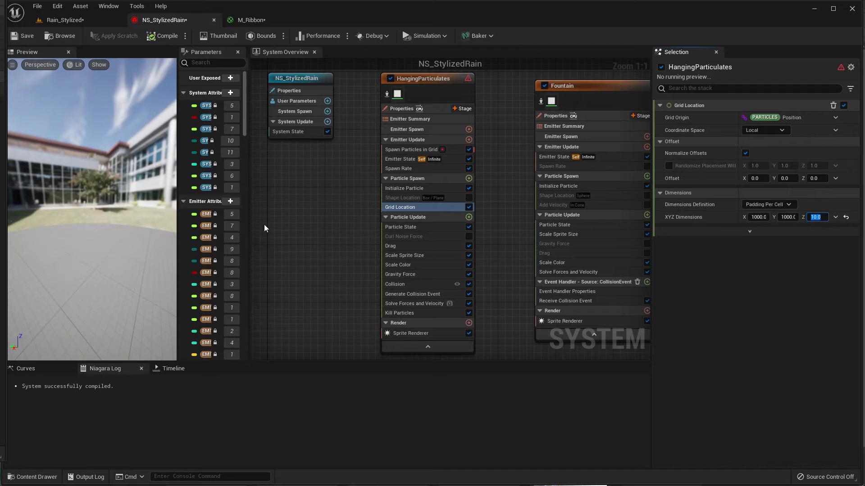
pyautogui.click(91, 20)
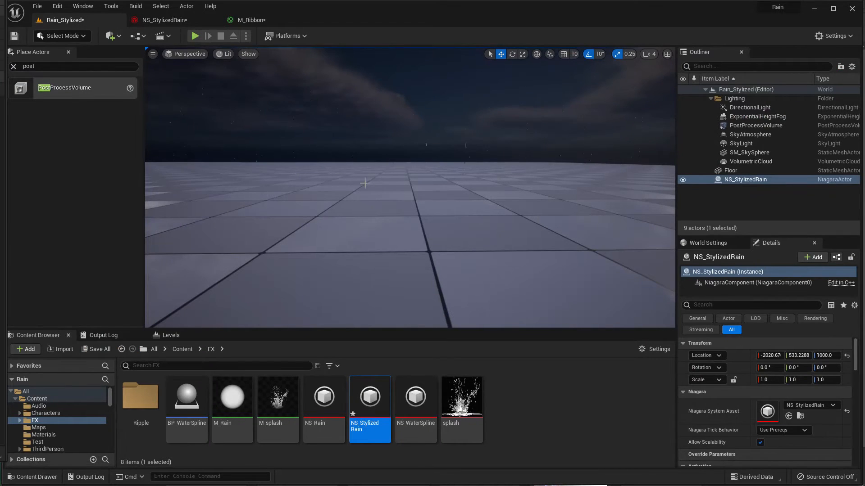
# - Inspect the rain in the level, reset Grid Location's X and Y dimensions to 10, and check the rain again
pyautogui.moveTo(383, 196)
pyautogui.mouseDown(button='right')
pyautogui.moveTo(383, 148)
pyautogui.moveTo(397, 122)
pyautogui.moveTo(389, 214)
pyautogui.moveTo(390, 162)
pyautogui.moveTo(392, 198)
pyautogui.mouseUp(button='right')
pyautogui.press('s')
pyautogui.press('w')
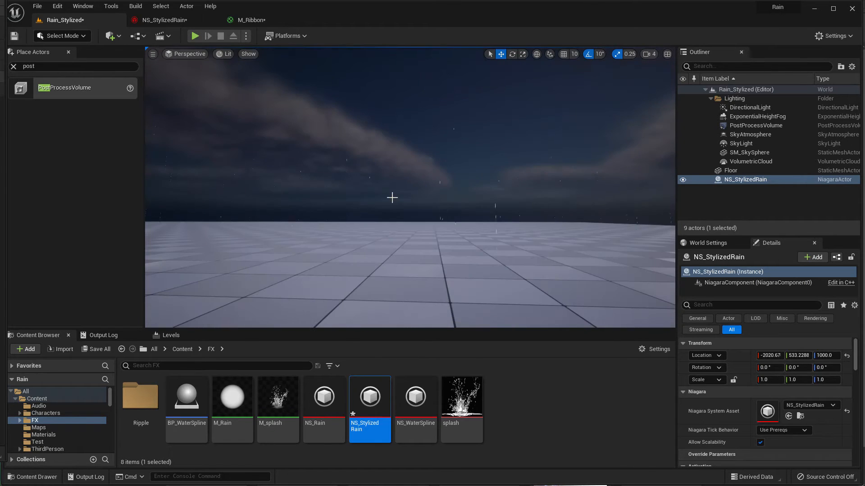
pyautogui.click(163, 20)
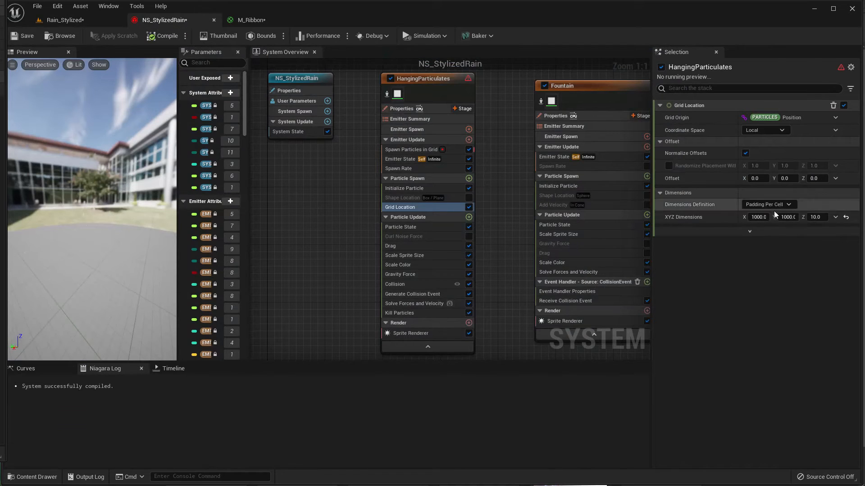
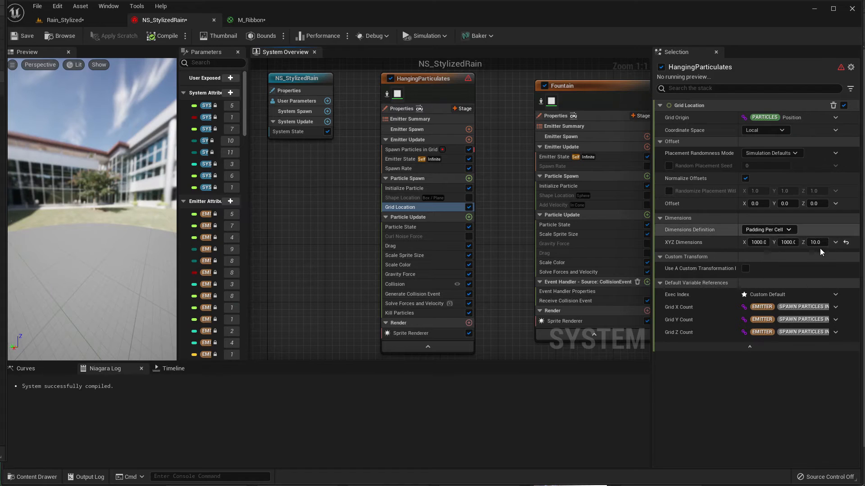
pyautogui.click(758, 242)
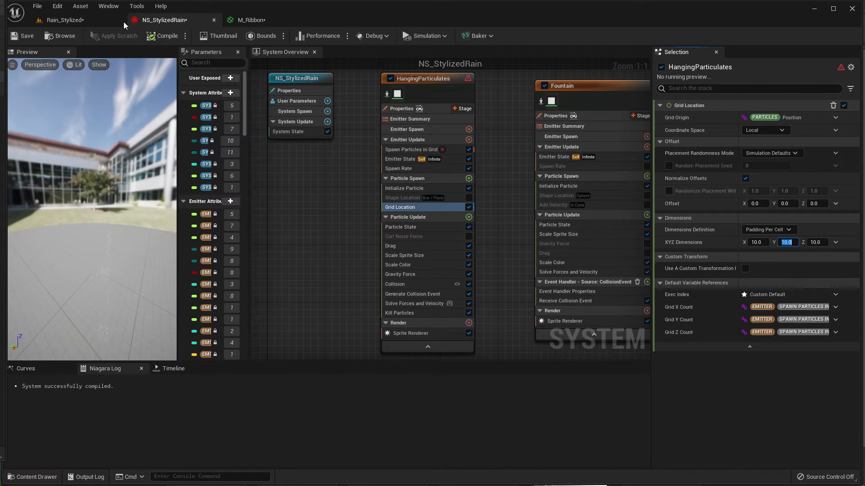
pyautogui.click(68, 20)
pyautogui.moveTo(390, 216)
pyautogui.mouseDown(button='right')
pyautogui.moveTo(401, 163)
pyautogui.moveTo(400, 222)
pyautogui.moveTo(387, 223)
pyautogui.moveTo(403, 214)
pyautogui.moveTo(405, 256)
pyautogui.moveTo(402, 200)
pyautogui.moveTo(395, 219)
pyautogui.mouseUp(button='right')
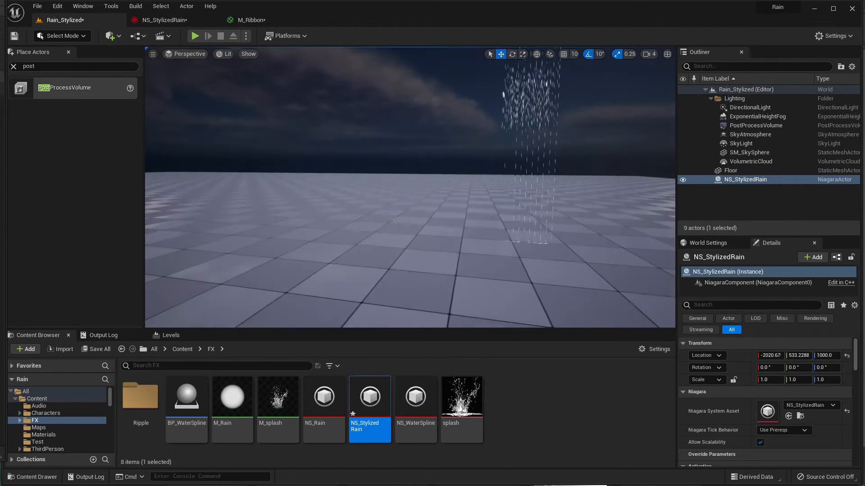
pyautogui.press('d')
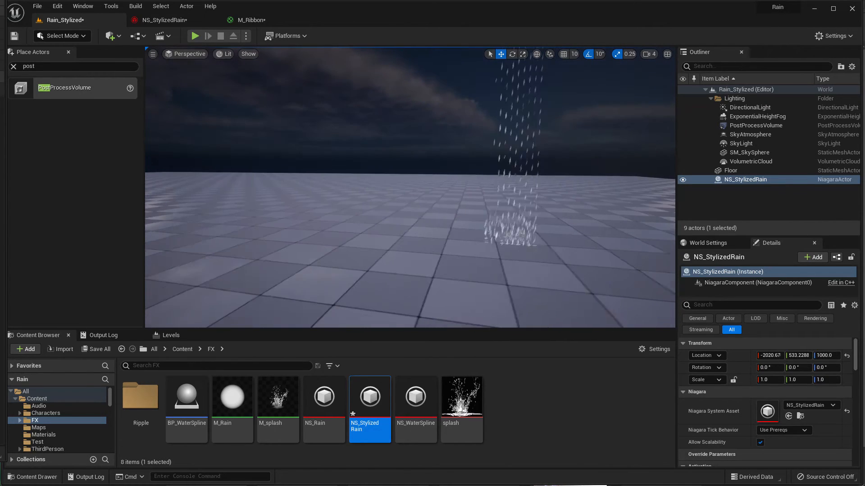
# - Try Grid Location's Bounding Box Size definition with an X dimension of 1000 and check the rain in the level
pyautogui.click(186, 21)
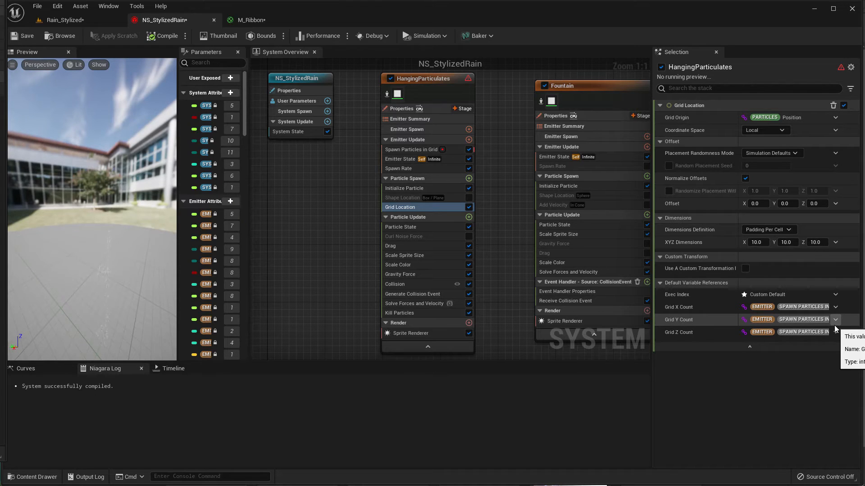
pyautogui.click(766, 230)
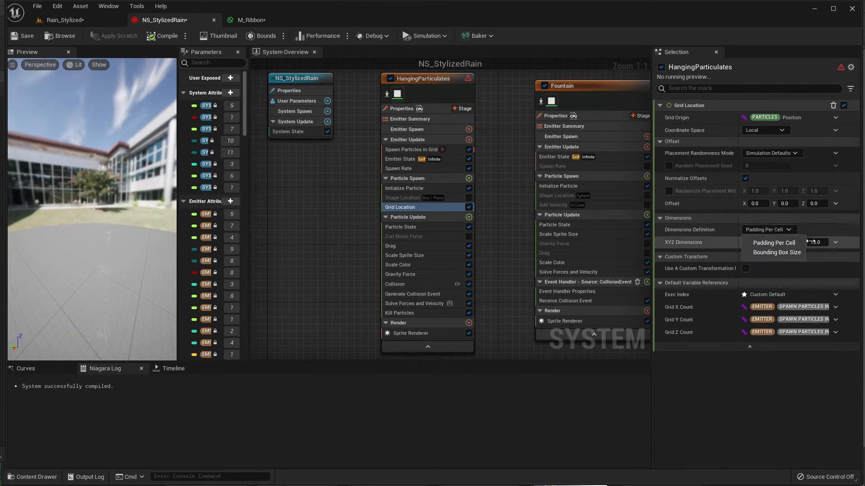
pyautogui.click(785, 254)
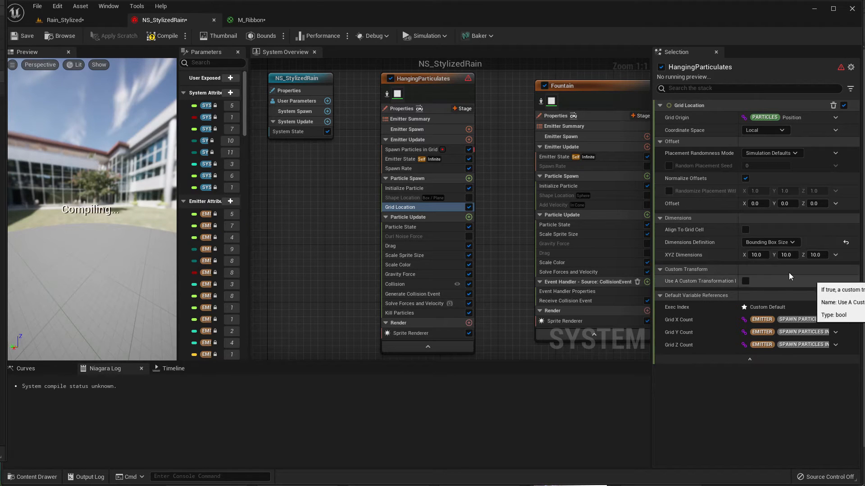
pyautogui.click(765, 255)
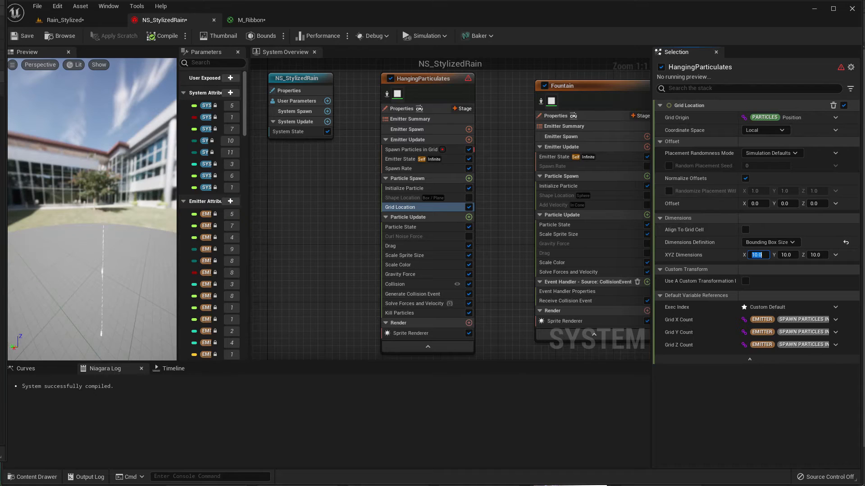
pyautogui.write('1000')
pyautogui.press('Tab')
pyautogui.write('10')
pyautogui.press('Tab')
pyautogui.click(89, 26)
pyautogui.moveTo(396, 180); pyautogui.dragTo(504, 215, button='right')
pyautogui.press('w')
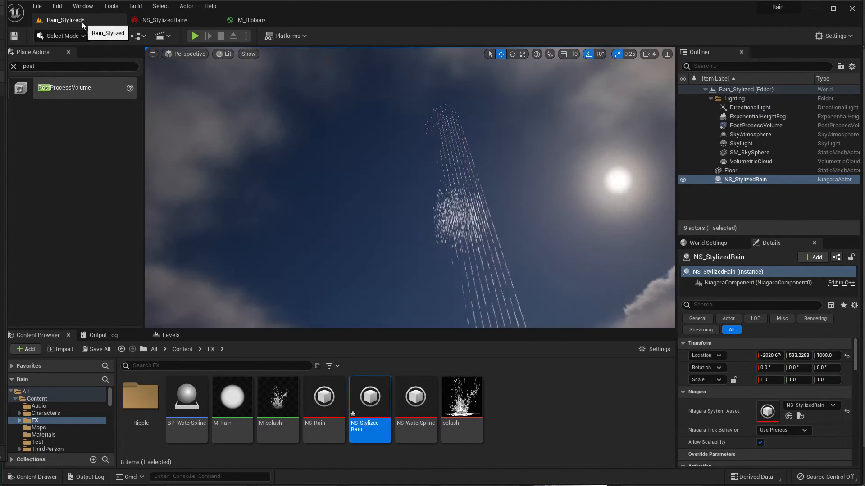
# - Try Shape Location in place of Grid Location in the HangingParticulates emitter, then switch back to Grid Location
pyautogui.click(164, 19)
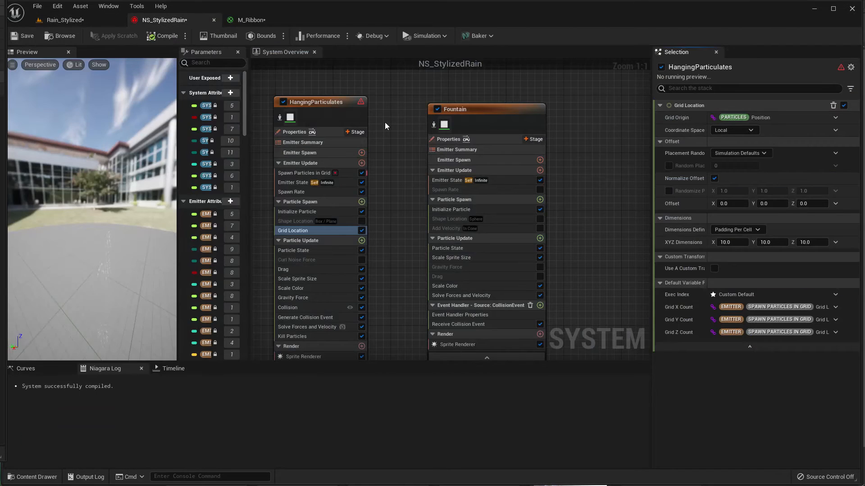
pyautogui.click(330, 221)
pyautogui.click(362, 230)
pyautogui.click(362, 221)
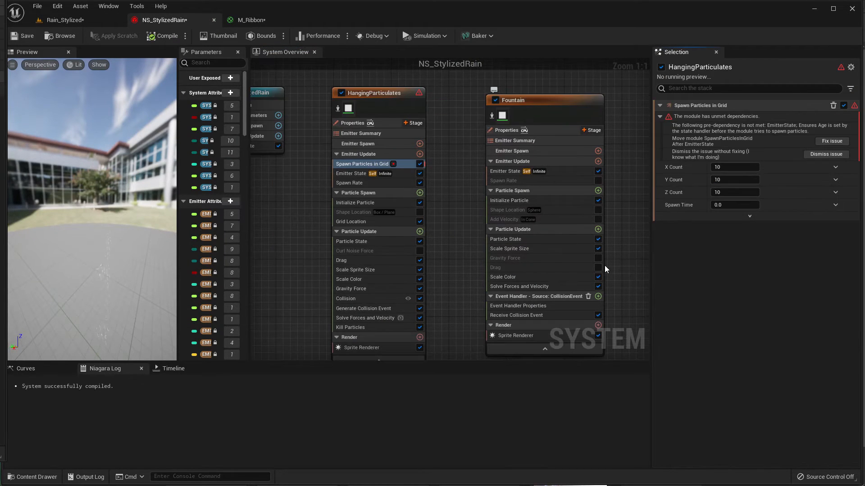
pyautogui.click(419, 212)
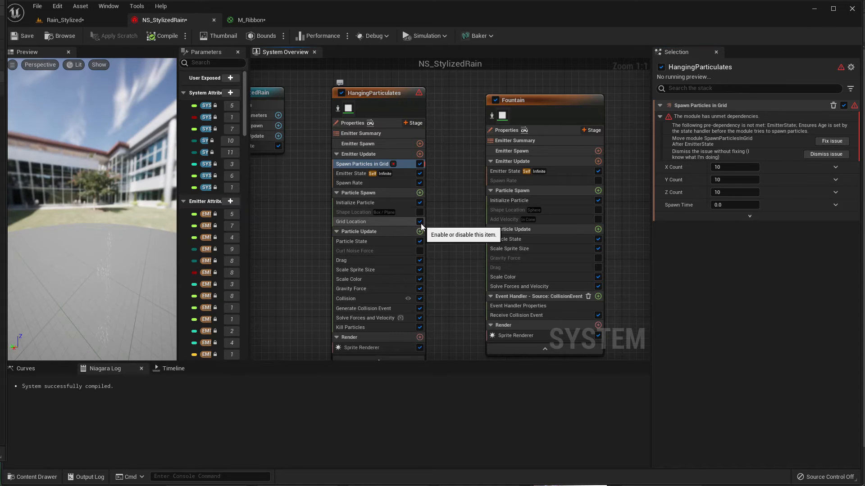
pyautogui.click(420, 221)
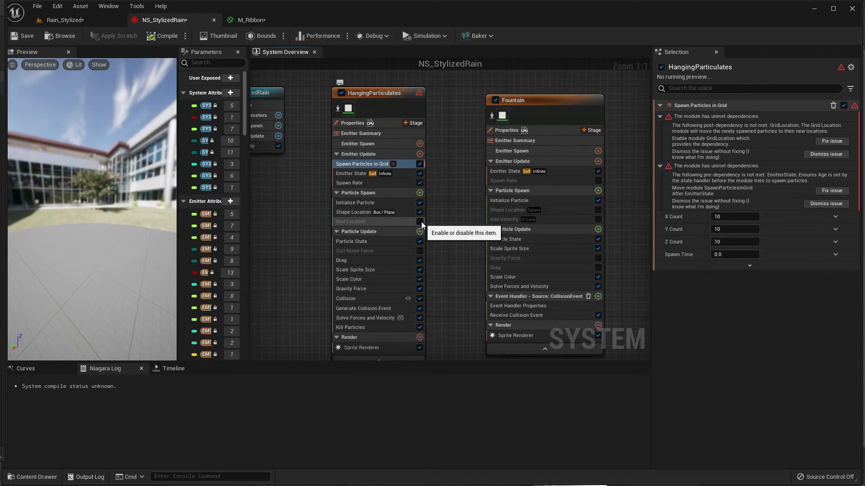
pyautogui.click(420, 222)
pyautogui.click(420, 212)
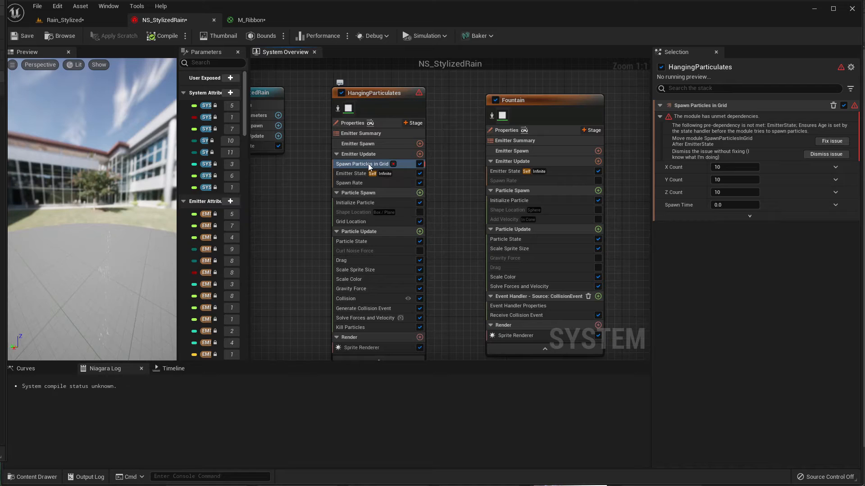
# - Fix the Spawn Particles in Grid ordering issue, set its X and Y Count to 1000 and Z Count to 1, and save everything
pyautogui.click(831, 141)
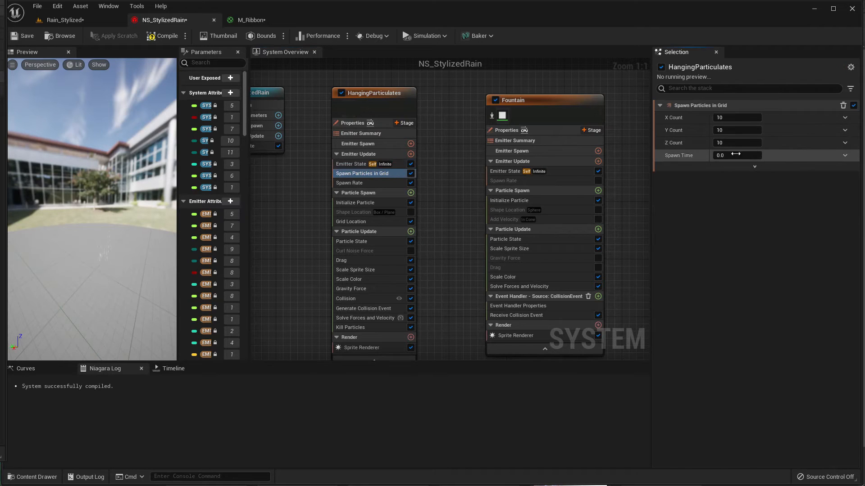
pyautogui.click(730, 118)
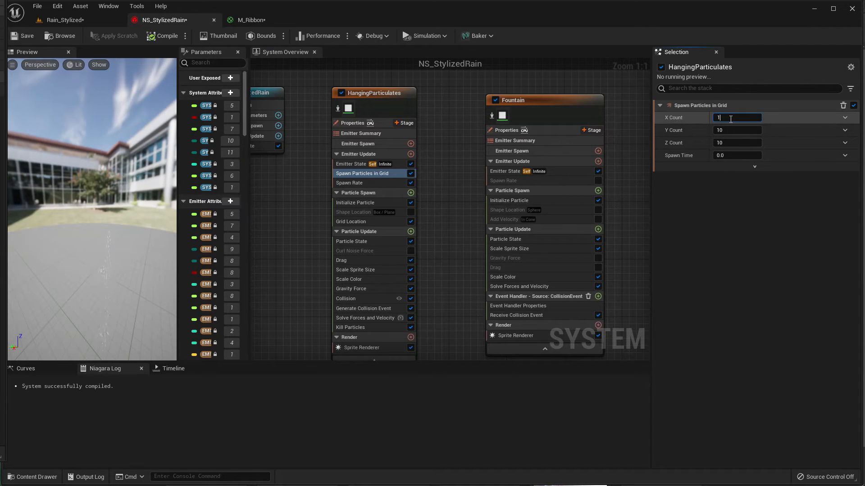
pyautogui.write('1000')
pyautogui.press('Tab')
pyautogui.write('10')
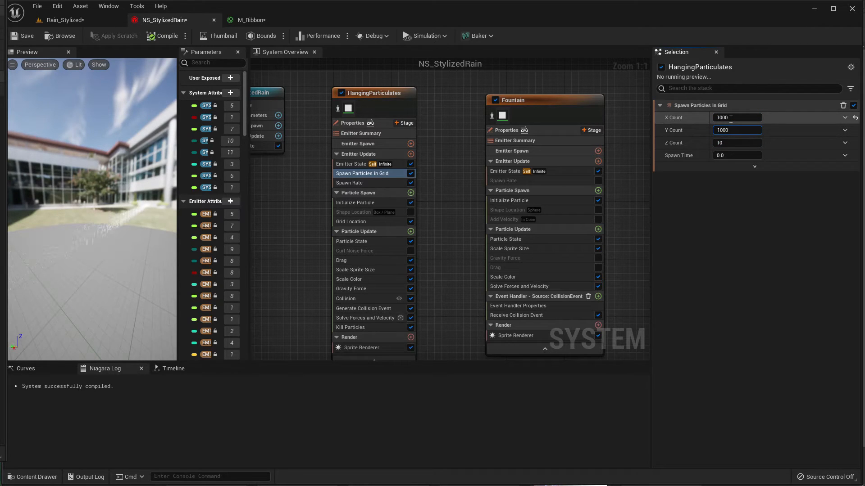
pyautogui.press('Return')
pyautogui.click(745, 144)
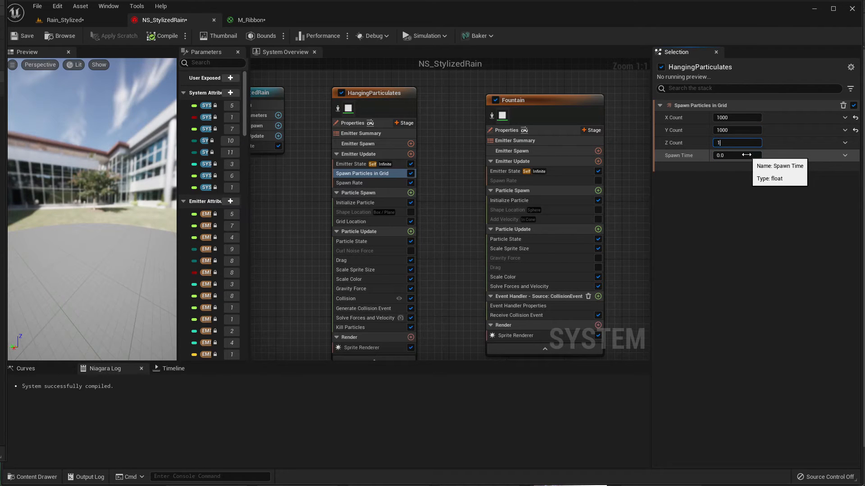
pyautogui.press('Return')
pyautogui.hotkey('ctrl', 'shift', 's')
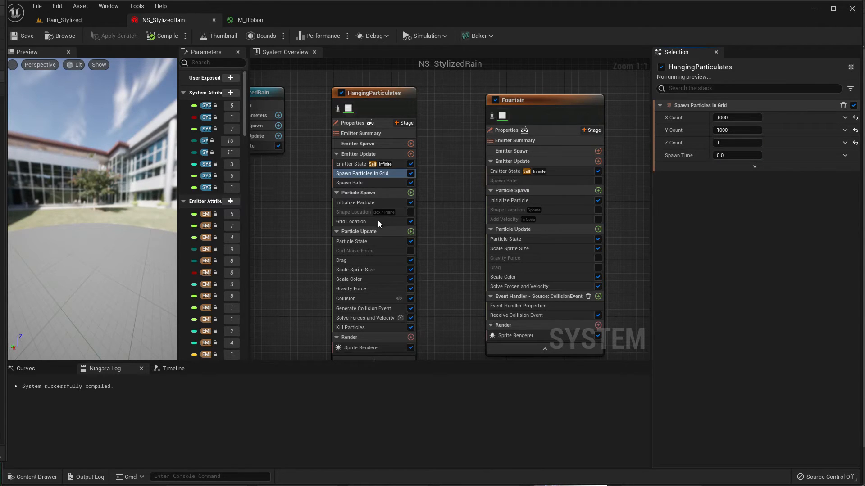
# - Set Spawn Particles in Grid's X and Y Count to 100 and check the rain in the level
pyautogui.click(350, 222)
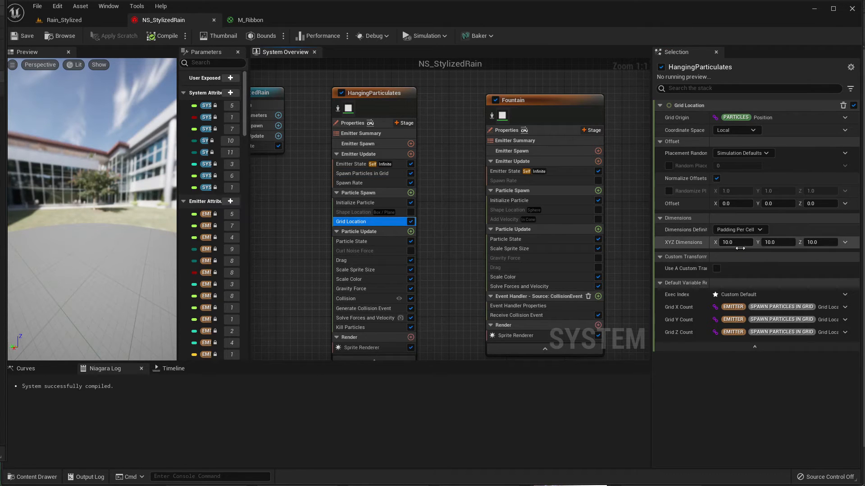
pyautogui.click(63, 20)
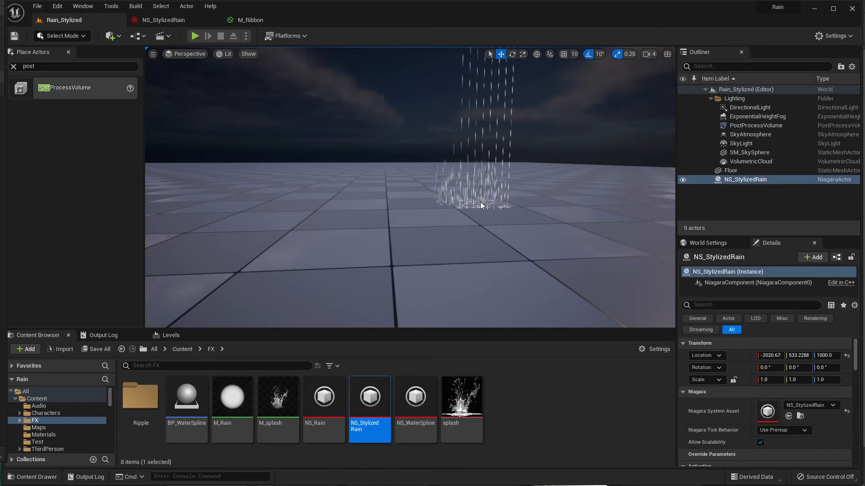
pyautogui.click(171, 20)
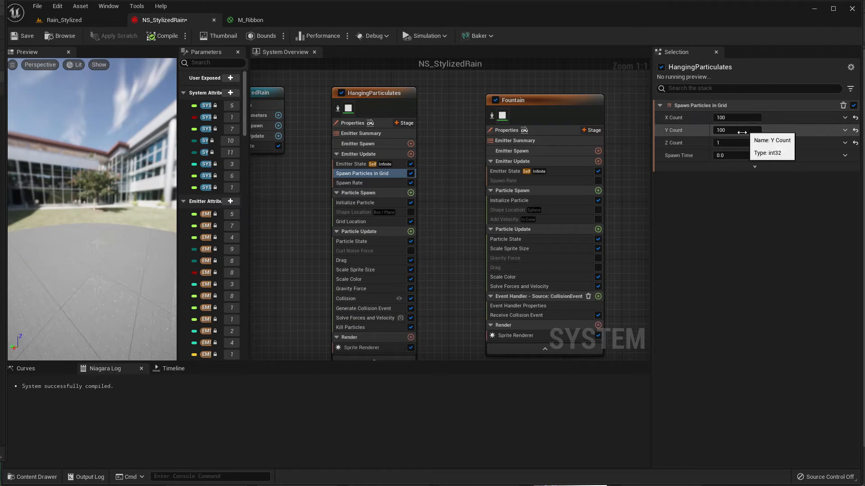
pyautogui.click(97, 22)
pyautogui.moveTo(410, 187)
pyautogui.mouseDown(button='right')
pyautogui.moveTo(410, 112)
pyautogui.moveTo(410, 202)
pyautogui.mouseUp(button='right')
# - Disable Grid Location and Spawn Particles in Grid, re-enable Shape Location in HangingParticulates, and inspect the rain in the level
pyautogui.click(171, 14)
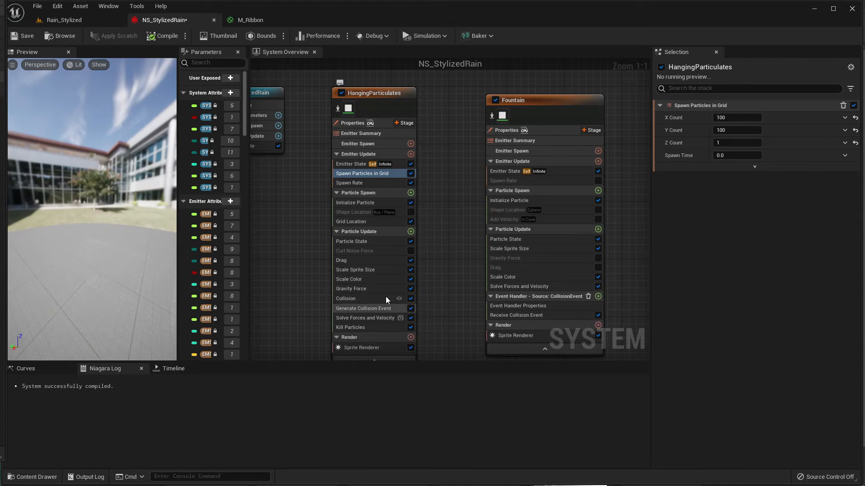
pyautogui.click(410, 222)
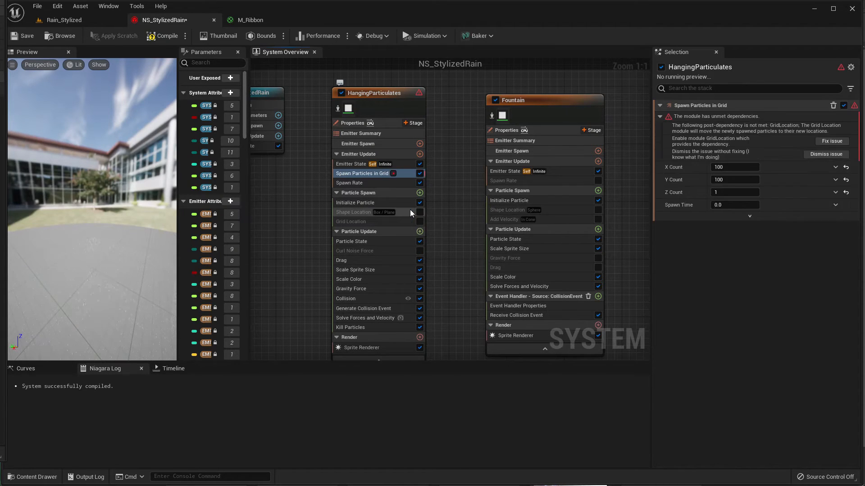
pyautogui.click(410, 211)
pyautogui.click(420, 212)
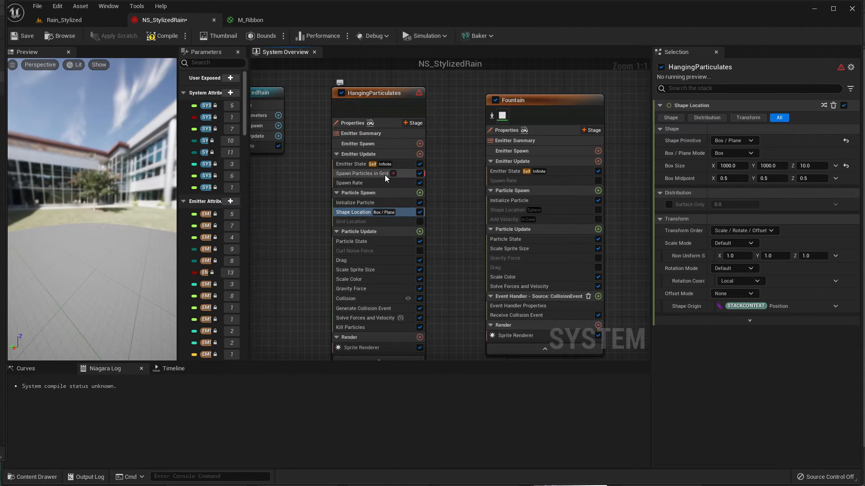
pyautogui.click(384, 174)
pyautogui.click(420, 173)
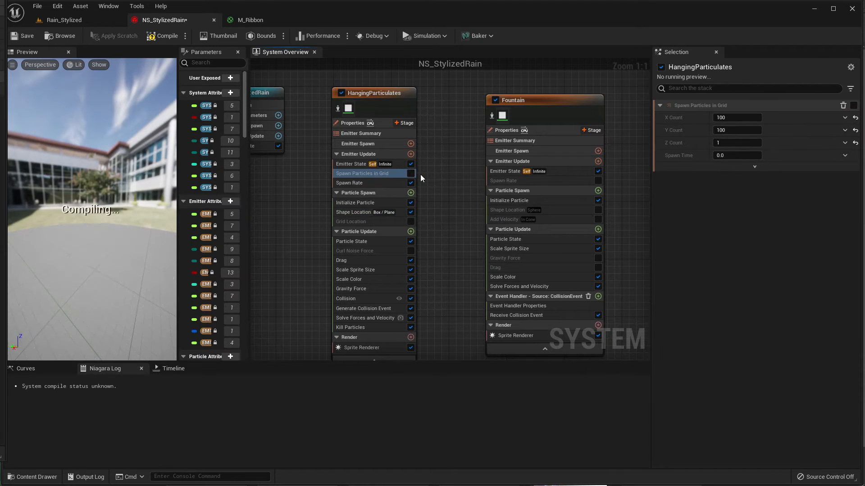
pyautogui.click(79, 22)
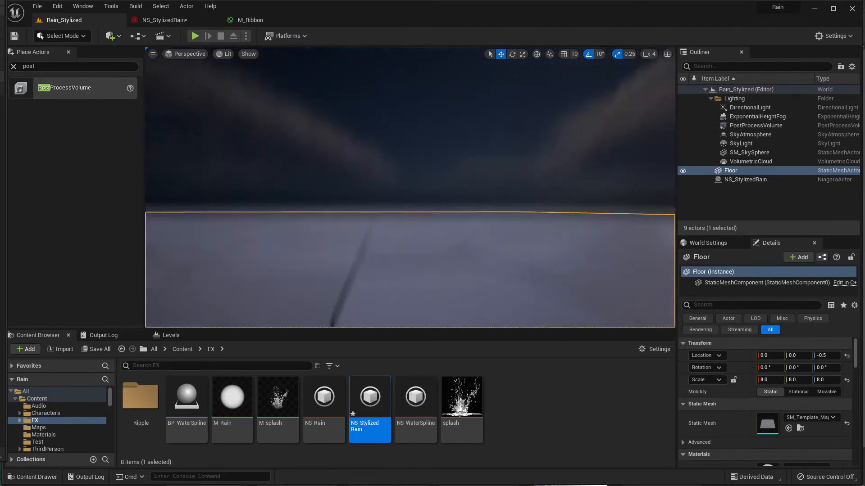
pyautogui.moveTo(426, 207)
pyautogui.mouseDown(button='right')
pyautogui.moveTo(426, 325)
pyautogui.moveTo(432, 204)
pyautogui.moveTo(425, 203)
pyautogui.mouseUp(button='right')
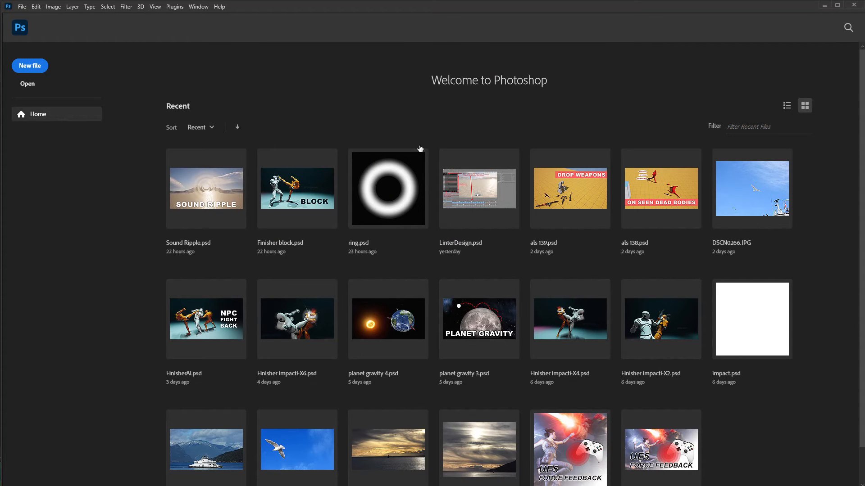
# - Switch to Photoshop and create a new 256 x 256 pixel document with a white background
pyautogui.hotkey('ctrl', 'n')
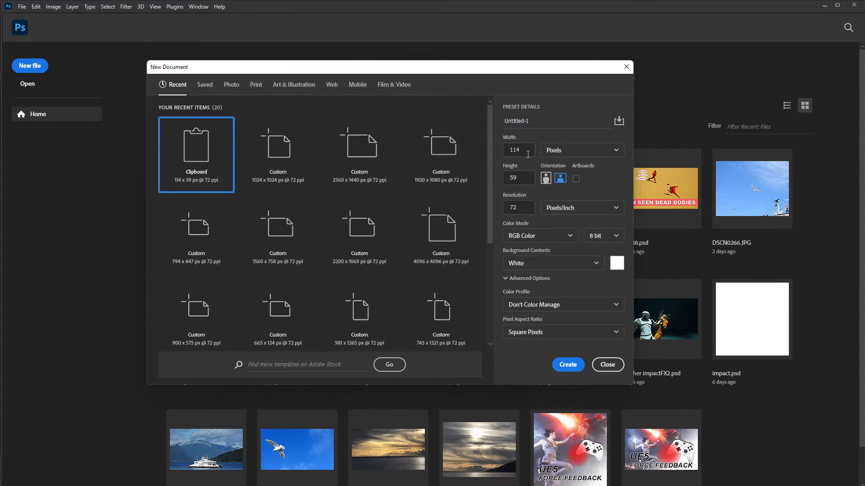
pyautogui.click(524, 150)
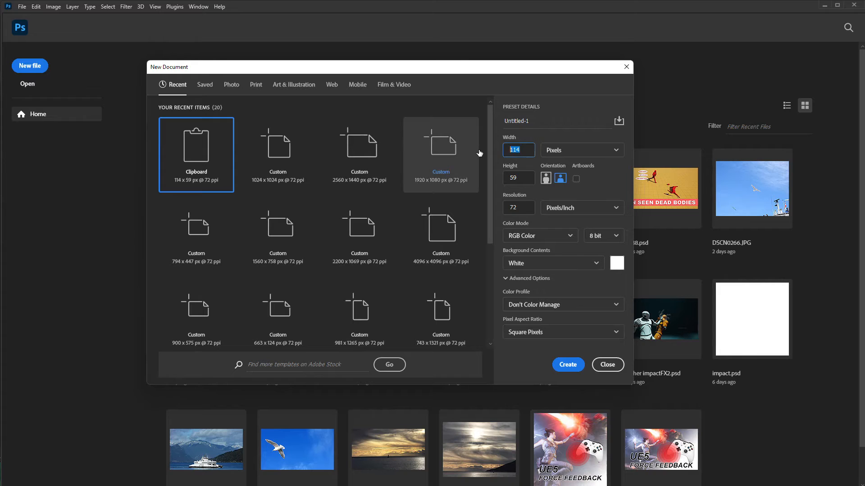
pyautogui.write('256')
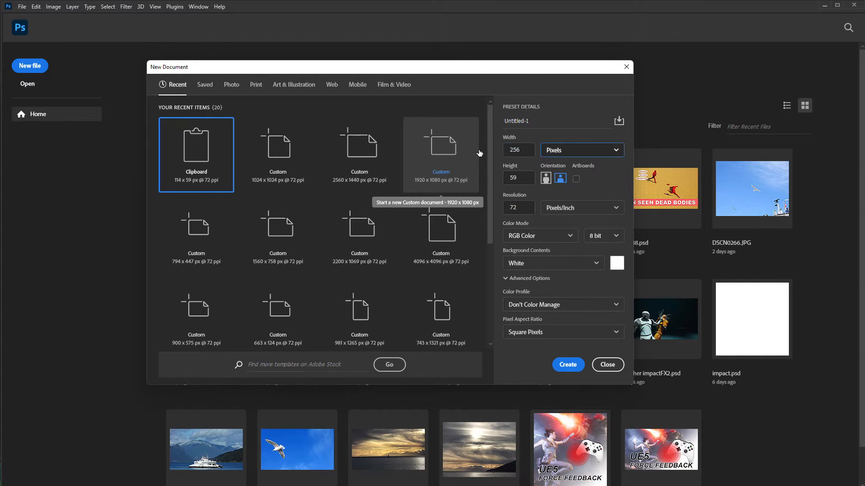
pyautogui.press('Tab')
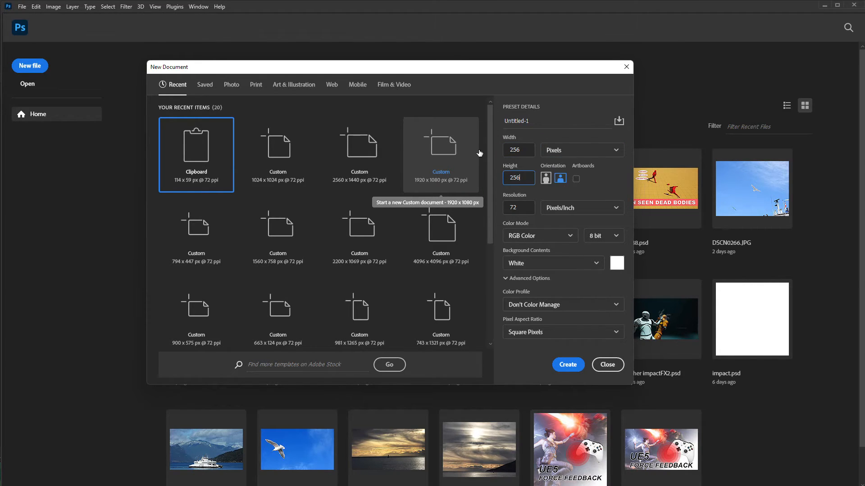
pyautogui.press('Return')
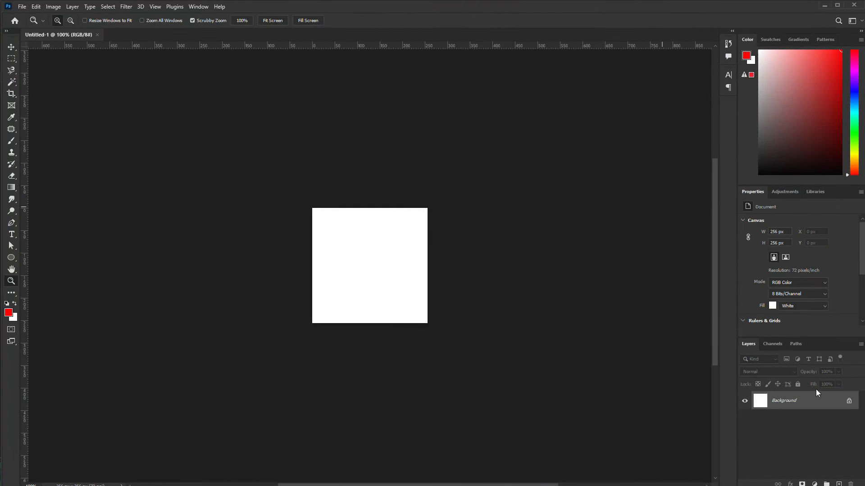
# - Unlock the background layer and fill it with black, and paste the copied splash reference above it
pyautogui.click(849, 403)
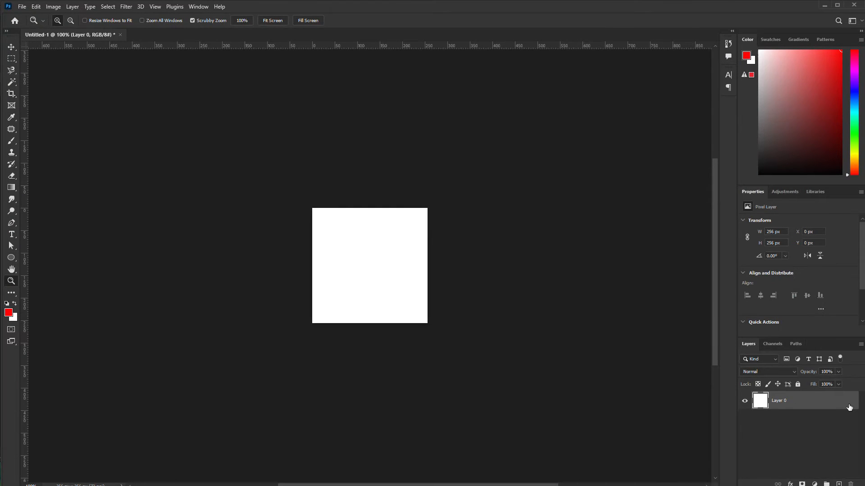
pyautogui.hotkey('shift', 'F5')
pyautogui.press('Return')
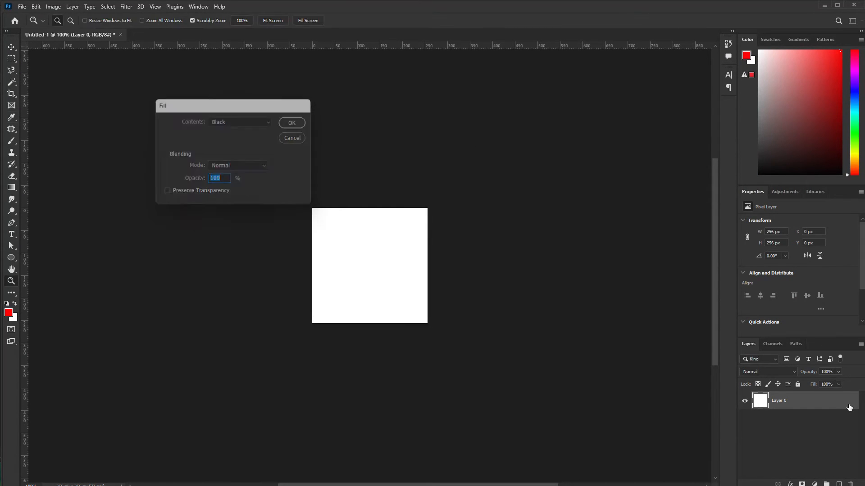
pyautogui.moveTo(359, 278); pyautogui.dragTo(392, 318)
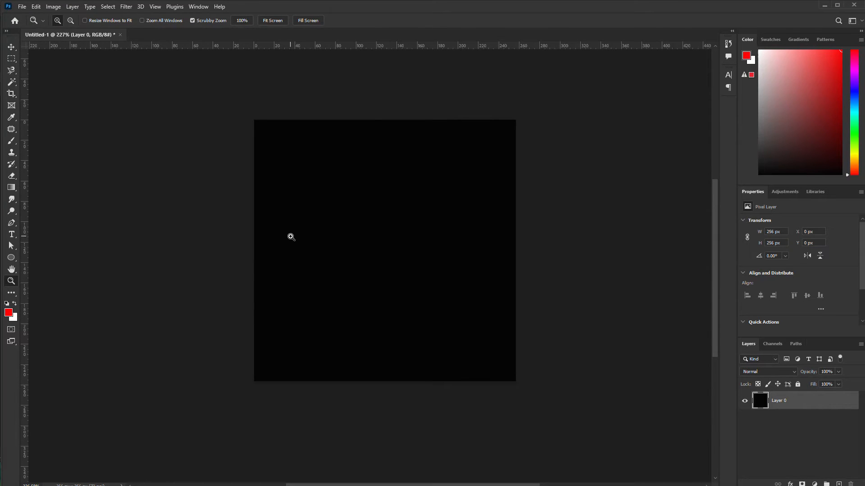
pyautogui.hotkey('ctrl', 'v')
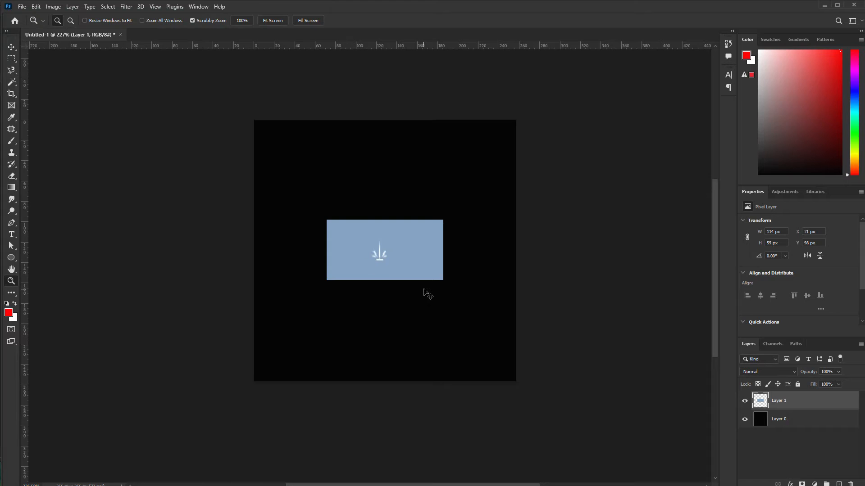
pyautogui.hotkey('ctrl', 't')
pyautogui.moveTo(405, 251)
pyautogui.mouseDown()
pyautogui.moveTo(419, 268)
pyautogui.moveTo(416, 245)
pyautogui.mouseUp()
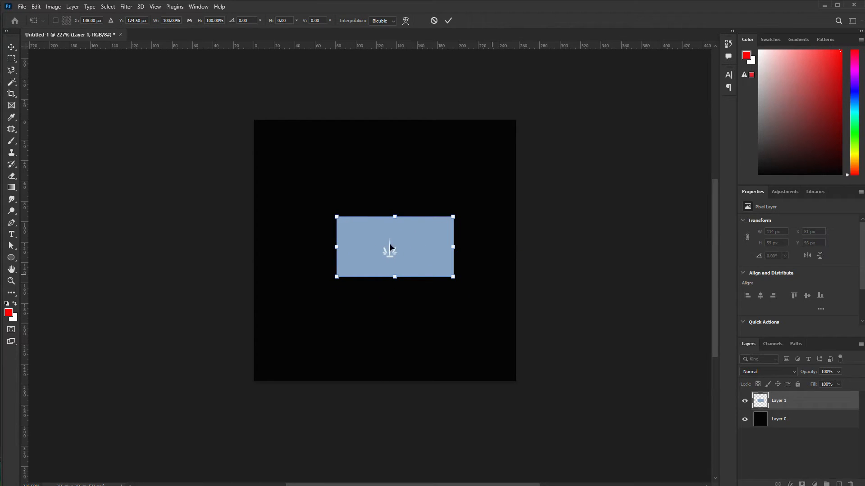
pyautogui.press('Escape')
pyautogui.press('z')
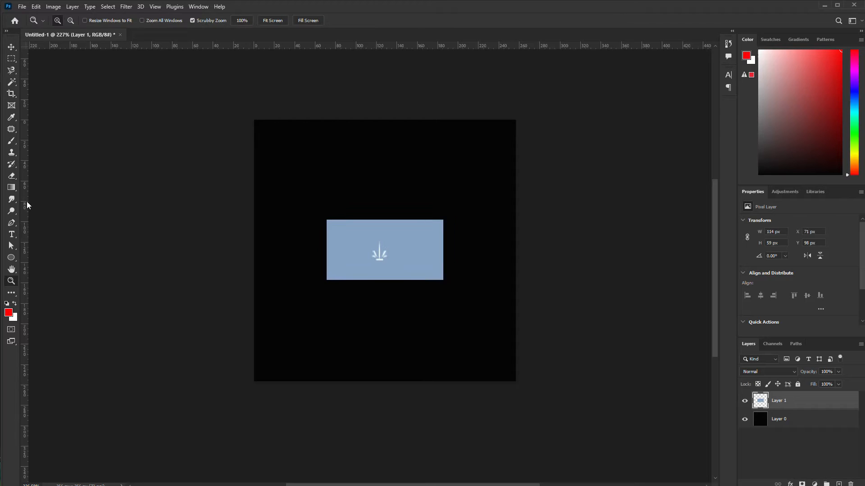
# - Place a vertical guide at the horizontal centre of the canvas, undoing the extra horizontal guide
pyautogui.moveTo(27, 206); pyautogui.dragTo(386, 206)
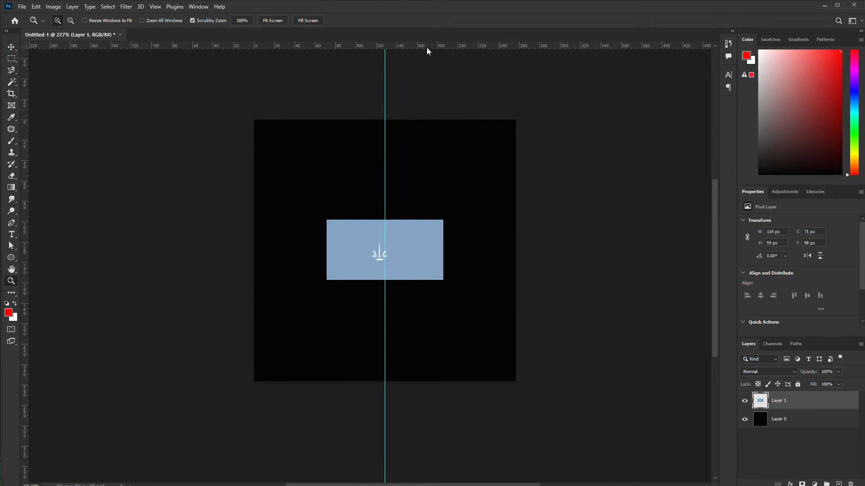
pyautogui.moveTo(426, 46); pyautogui.dragTo(438, 359)
pyautogui.hotkey('ctrl', 'z')
# - Scale the pasted splash reference to about 849% and position it at X 174 px, Y 152.5 px so its stem sits on the guide
pyautogui.moveTo(414, 235); pyautogui.dragTo(423, 302)
pyautogui.press('v')
pyautogui.hotkey('ctrl', 't')
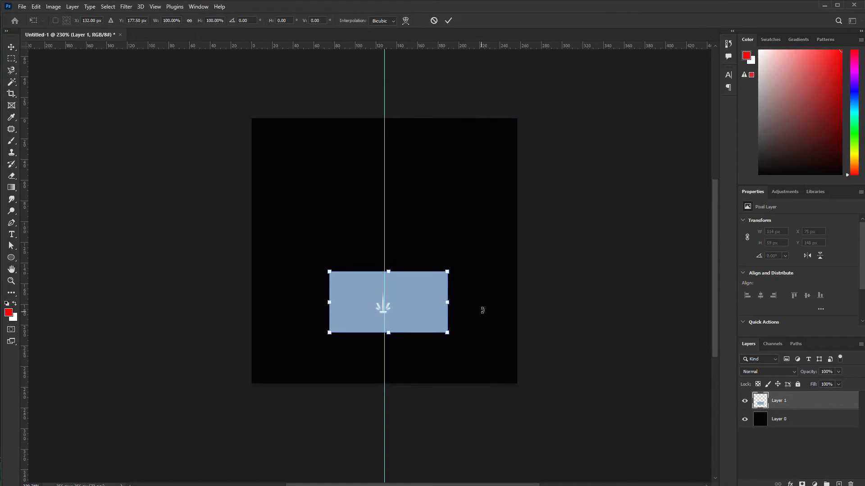
pyautogui.keyDown('alt'); pyautogui.moveTo(448, 271); pyautogui.dragTo(588, 233); pyautogui.keyUp('alt')
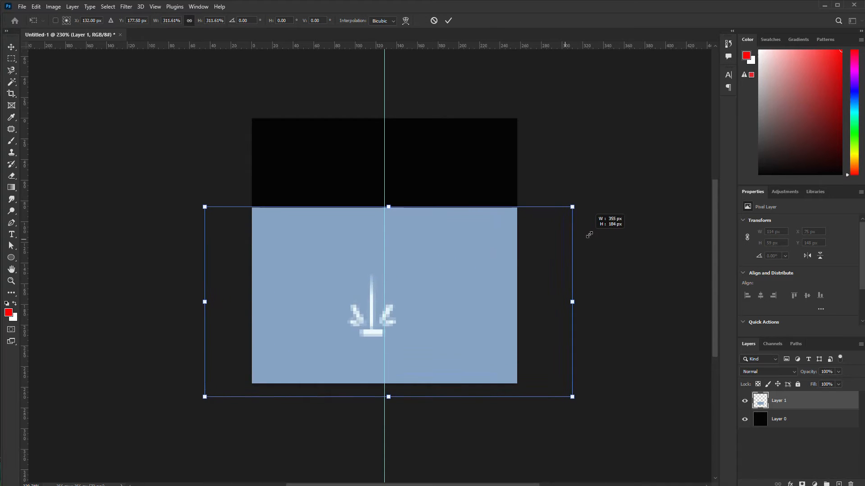
pyautogui.moveTo(499, 309); pyautogui.dragTo(511, 303)
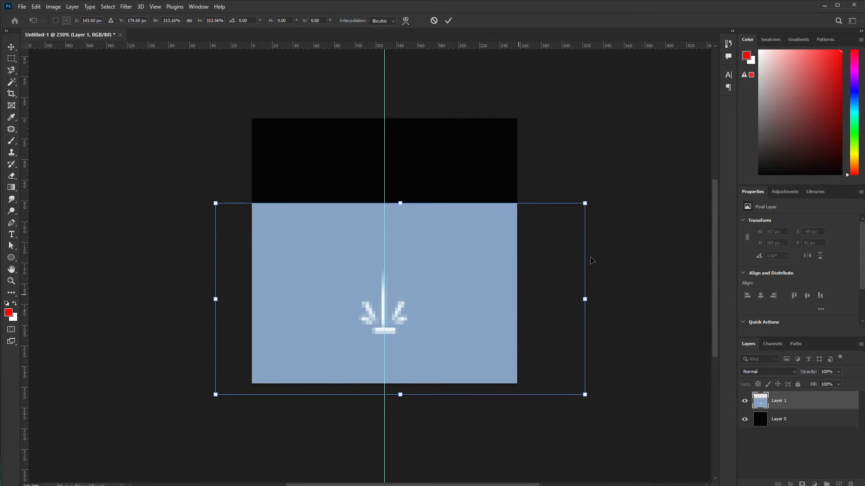
pyautogui.keyDown('alt'); pyautogui.moveTo(589, 201); pyautogui.dragTo(533, 180); pyautogui.keyUp('alt')
pyautogui.hotkey('ctrl', '0')
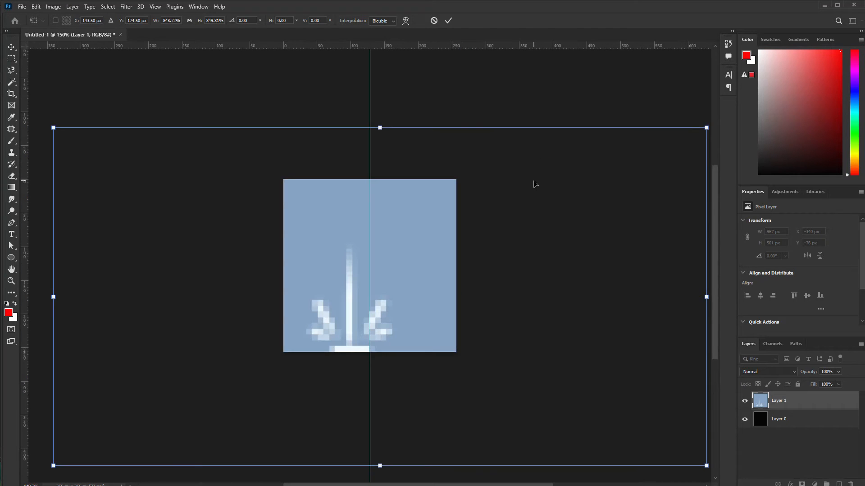
pyautogui.moveTo(547, 205); pyautogui.dragTo(568, 189)
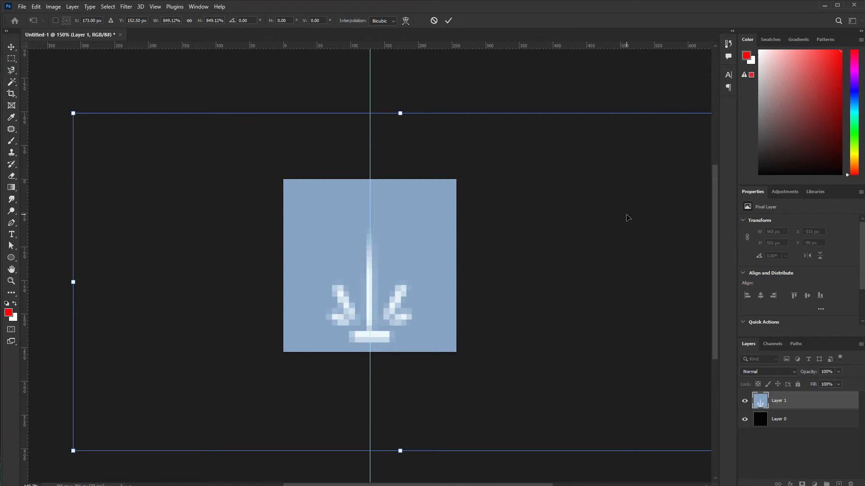
pyautogui.press('Right')
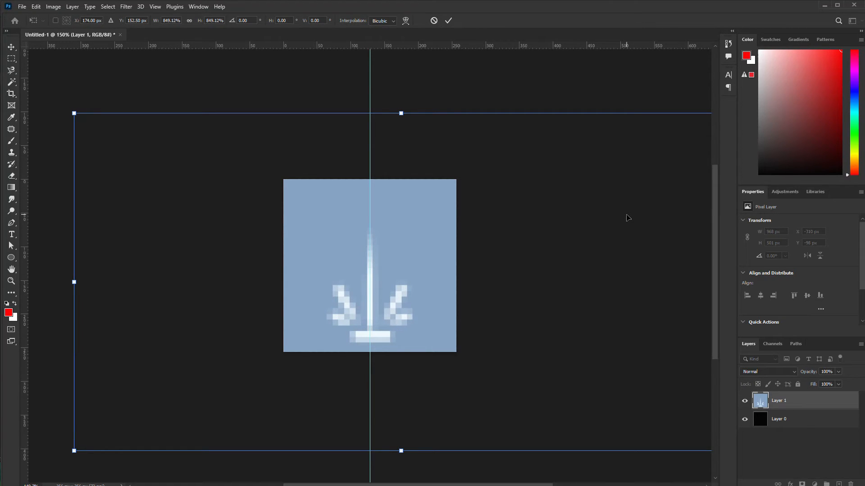
pyautogui.press('Return')
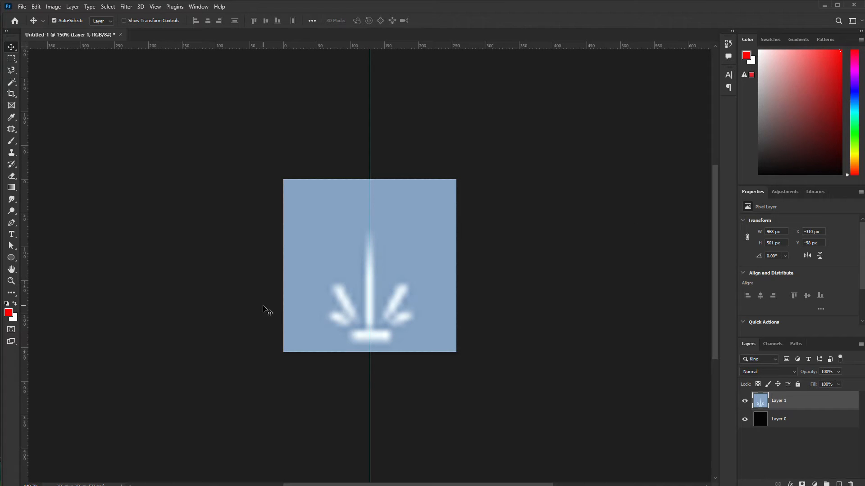
# - Reduce the splash reference layer's opacity to 29% and add a new empty layer above it
pyautogui.press('z')
pyautogui.moveTo(393, 324); pyautogui.dragTo(422, 368)
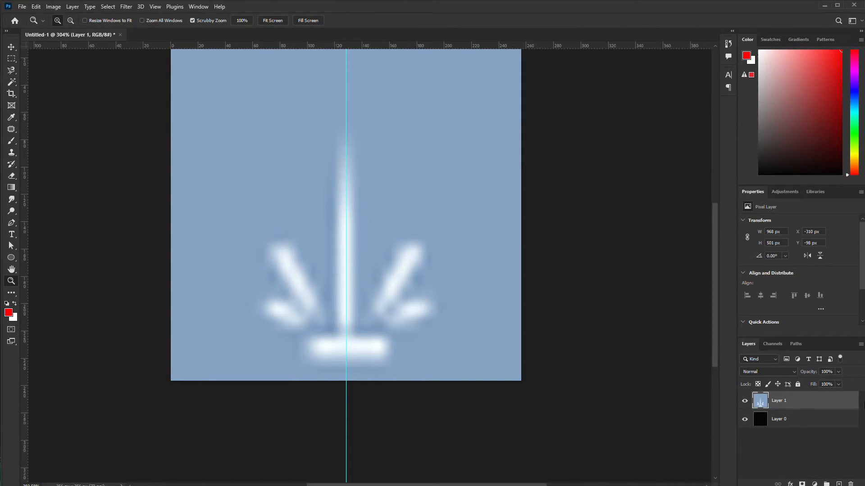
pyautogui.click(810, 383)
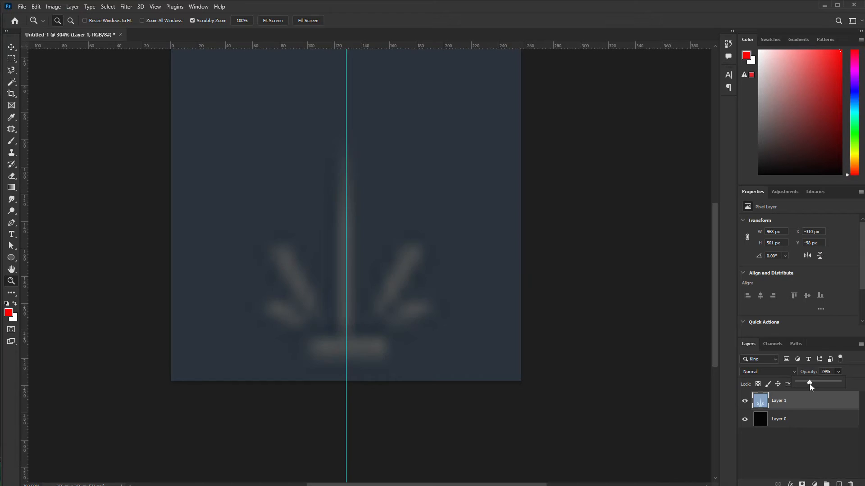
pyautogui.press('b')
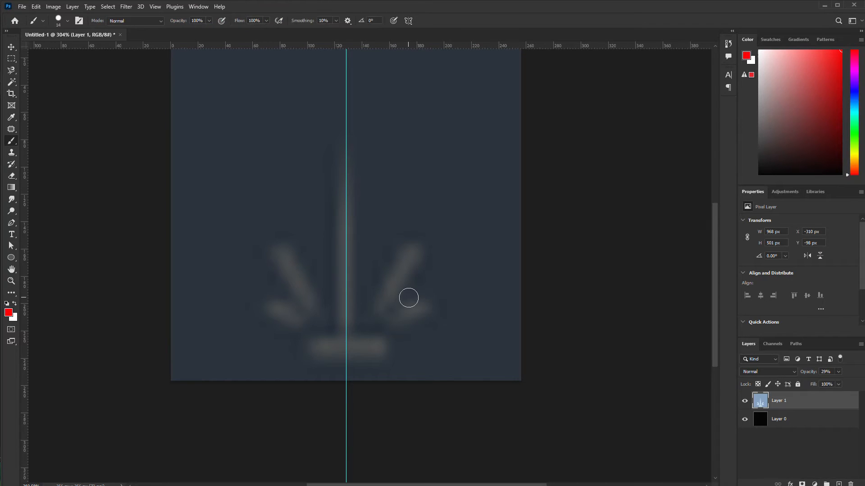
pyautogui.click(840, 484)
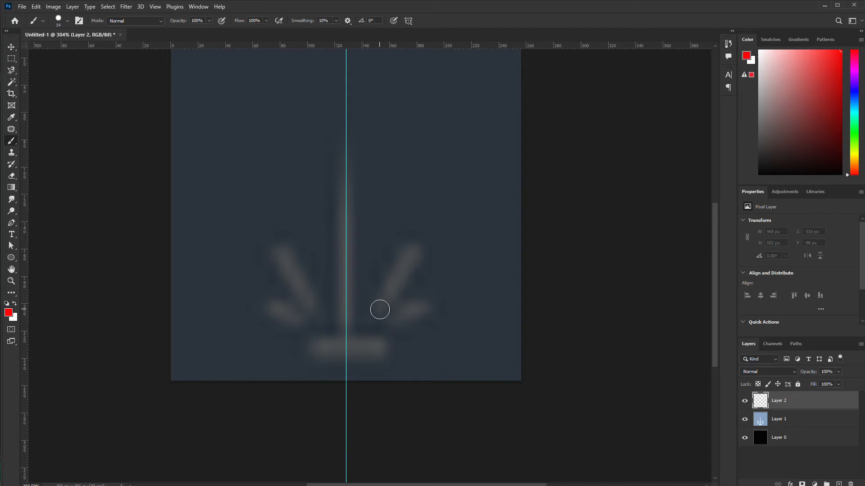
# - Shrink the brush to 9 px, undo the test dab, and set the foreground color to white (ffffff)
pyautogui.press('[')
pyautogui.press('[')
pyautogui.click(374, 312)
pyautogui.hotkey('ctrl', 'z')
pyautogui.click(8, 312)
pyautogui.write('ffffff')
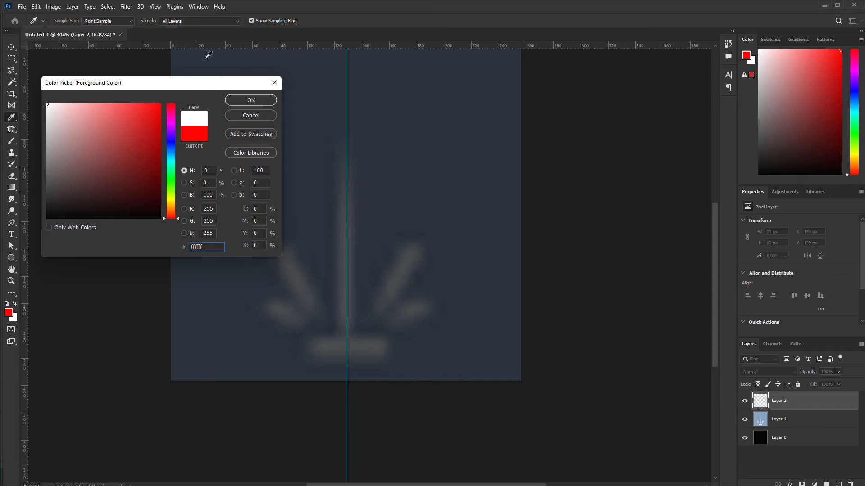
pyautogui.click(251, 100)
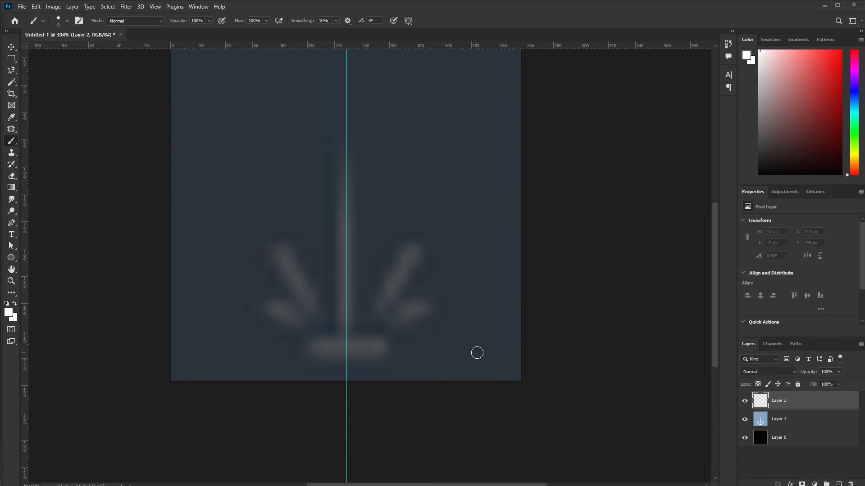
# - Draw a straight Pen tool shape line, about 30 by 47 px, along the reference's long streak right of the guide
pyautogui.press('p')
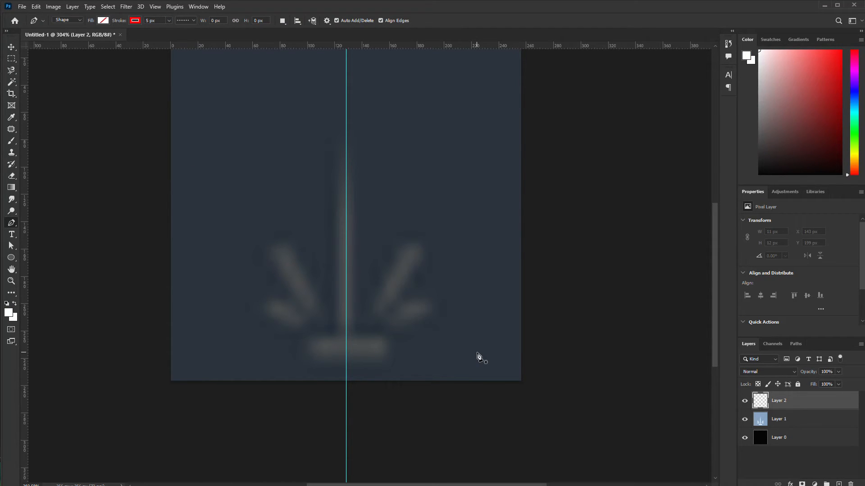
pyautogui.click(376, 315)
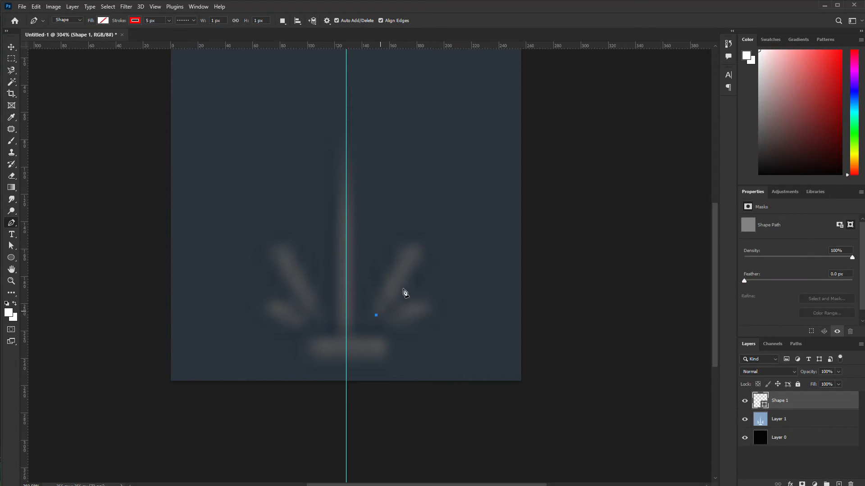
pyautogui.click(417, 251)
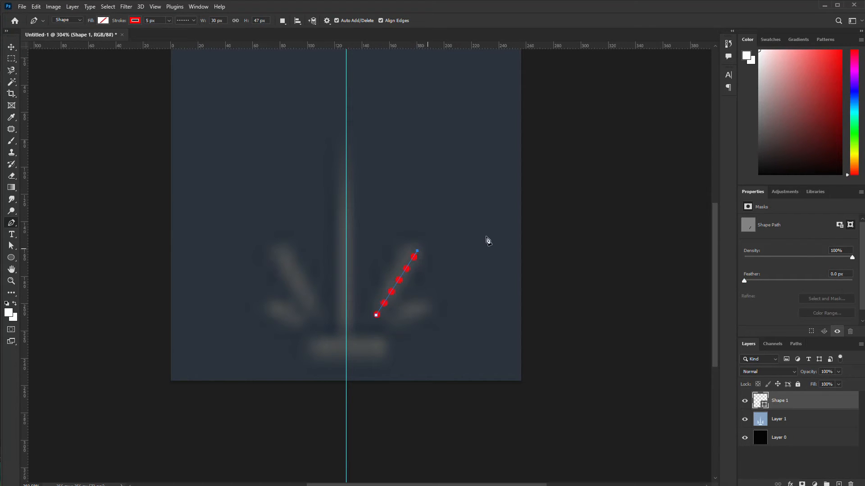
# - Change the line shape's stroke to a solid white line and finish the path
pyautogui.click(182, 21)
pyautogui.click(176, 49)
pyautogui.click(128, 23)
pyautogui.click(134, 21)
pyautogui.click(104, 68)
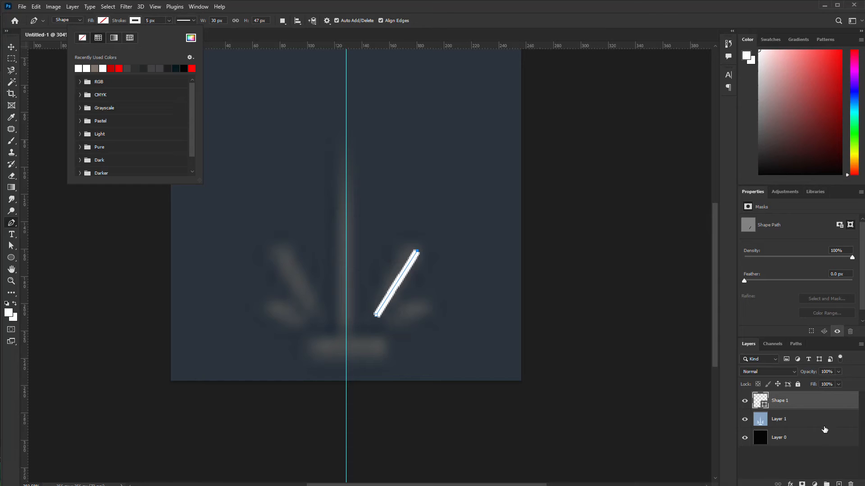
pyautogui.press('Escape')
pyautogui.press('Escape')
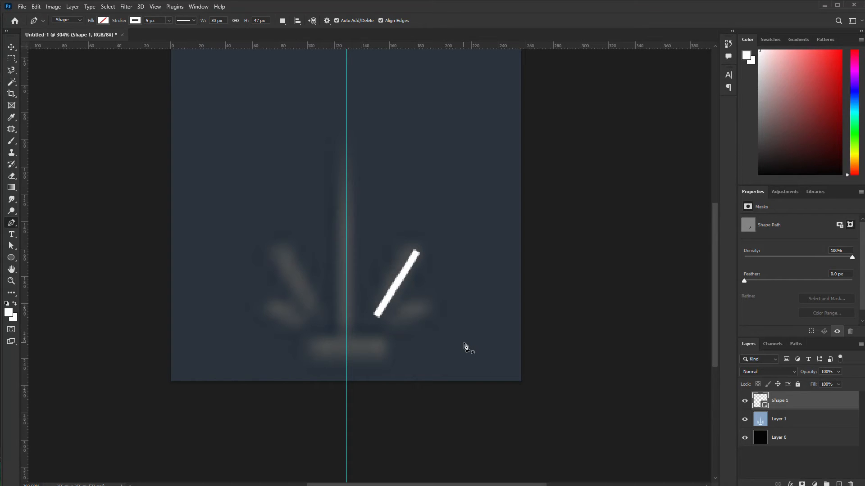
# - Draw a second white line, about 26 by 16 px, along the reference's short streak right of the guide
pyautogui.click(392, 329)
pyautogui.click(428, 308)
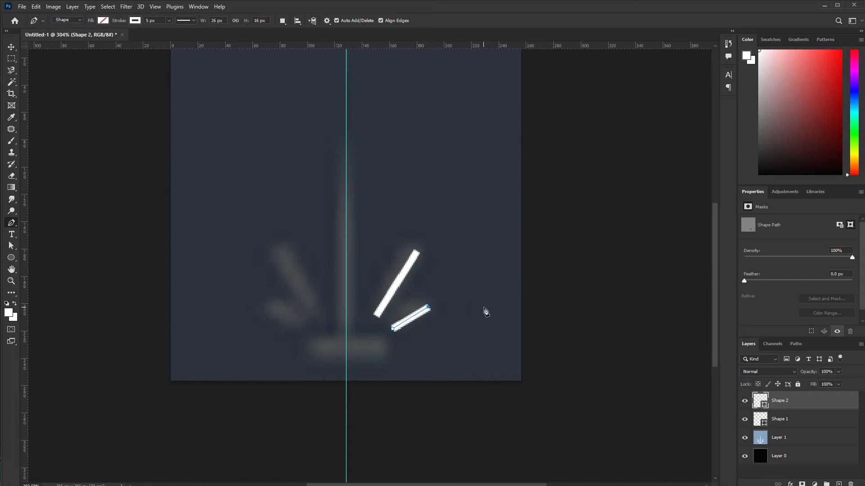
pyautogui.press('Escape')
# - Duplicate both streak shapes, Shape 1 and Shape 2, and flip the copies horizontally with a width of -100%
pyautogui.keyDown('shift'); pyautogui.click(803, 421); pyautogui.keyUp('shift')
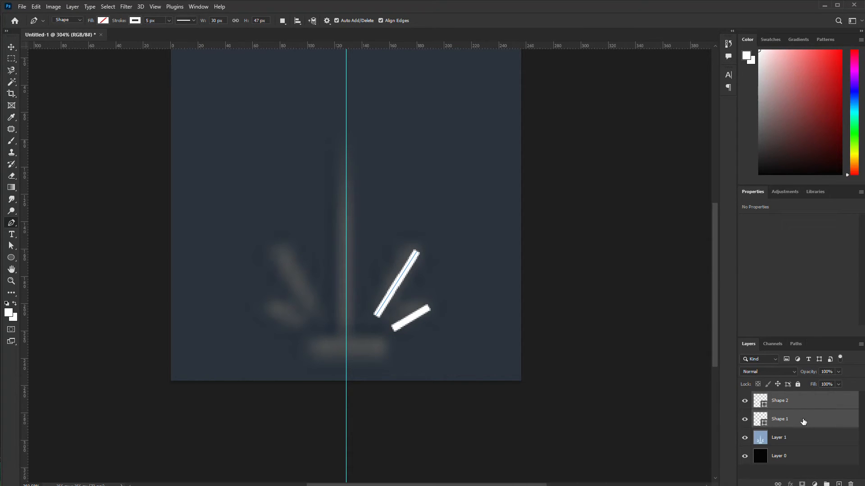
pyautogui.hotkey('ctrl', 'j')
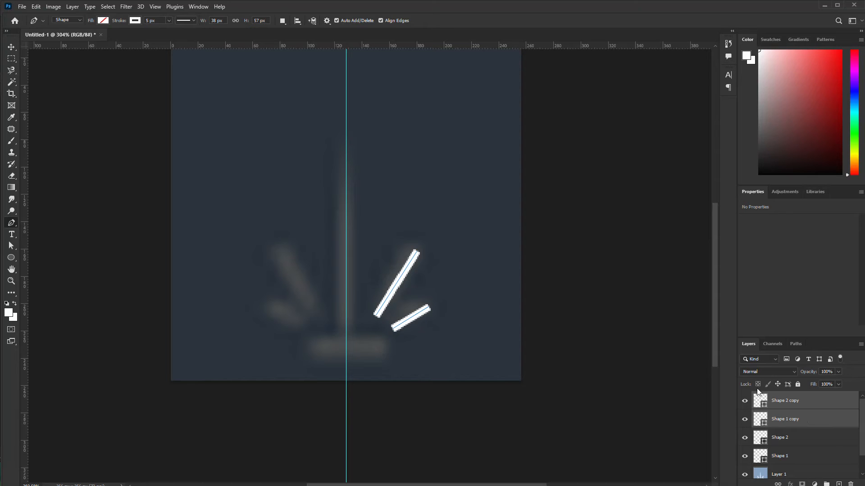
pyautogui.hotkey('ctrl', 't')
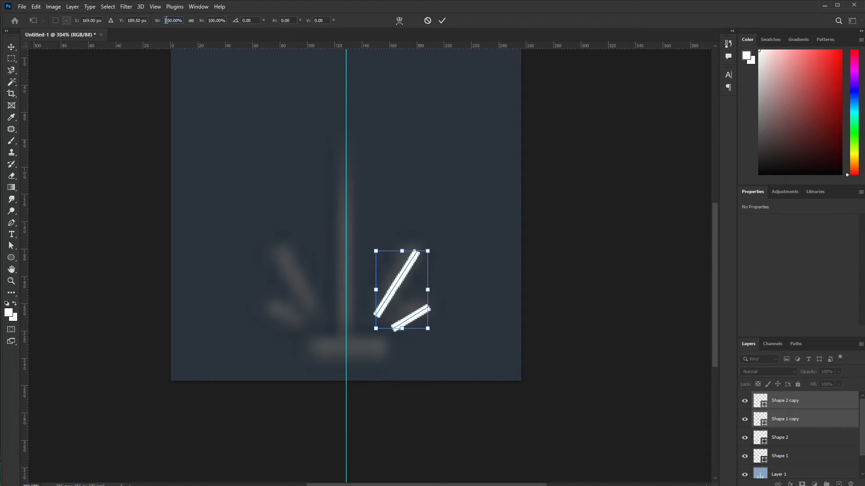
pyautogui.write('-')
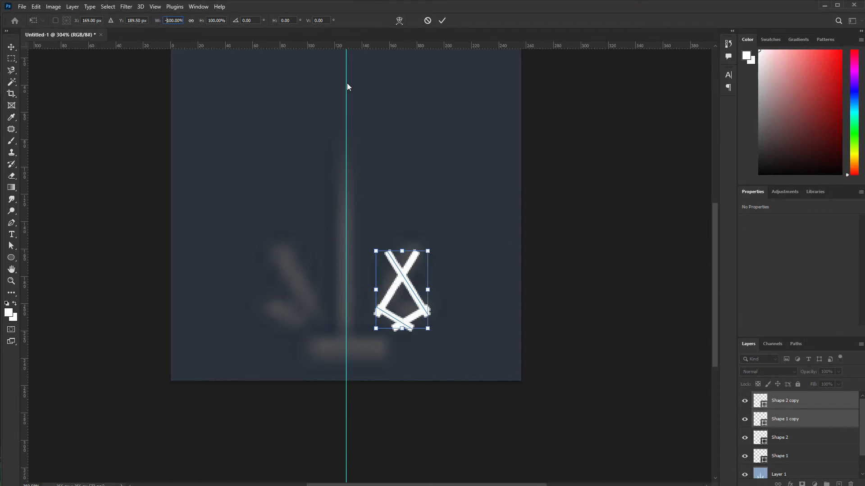
# - Move the flipped streak copies 80 px left onto the reference's opposite streaks and apply the transform
pyautogui.hotkey('shift', 'Left')
pyautogui.hotkey('shift', 'Left')
pyautogui.hotkey('shift', 'Left')
pyautogui.hotkey('shift', 'Left')
pyautogui.hotkey('shift', 'Left')
pyautogui.hotkey('shift', 'Left')
pyautogui.hotkey('shift', 'Left')
pyautogui.hotkey('shift', 'Left')
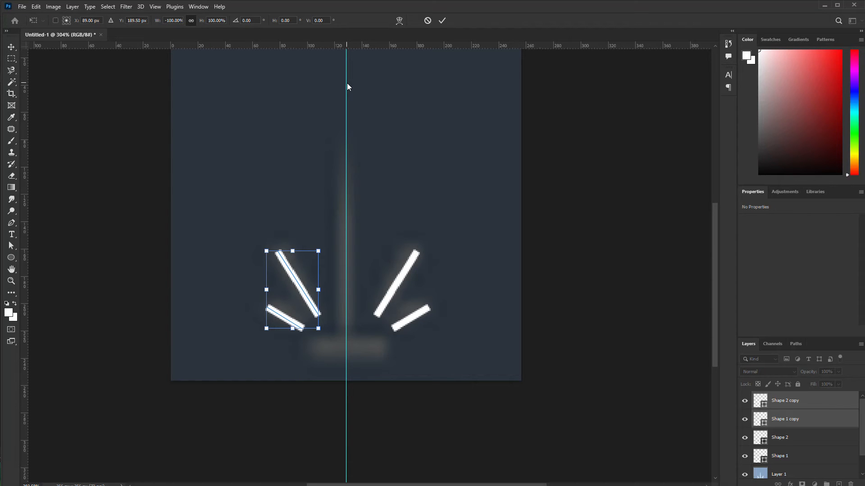
pyautogui.press('Return')
# - Group the four white streak shapes, Shape 1, Shape 2 and their two copies
pyautogui.press('p')
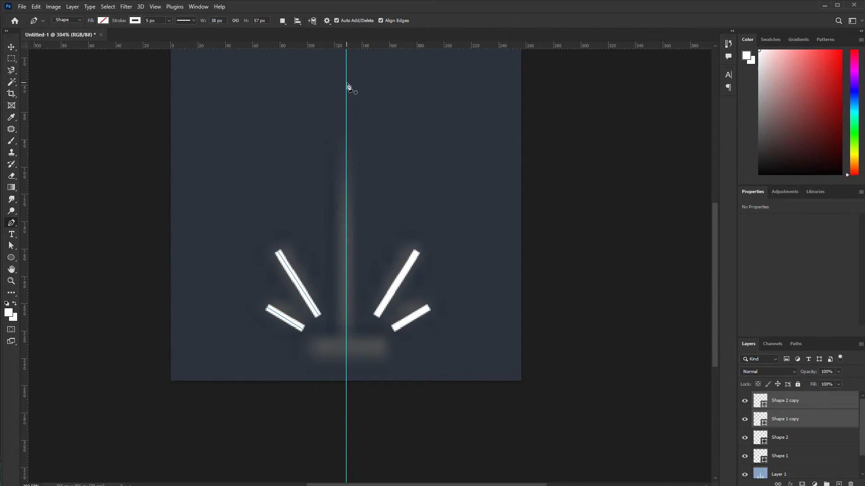
pyautogui.press('z')
pyautogui.moveTo(386, 271)
pyautogui.mouseDown()
pyautogui.moveTo(354, 270)
pyautogui.moveTo(372, 279)
pyautogui.mouseUp()
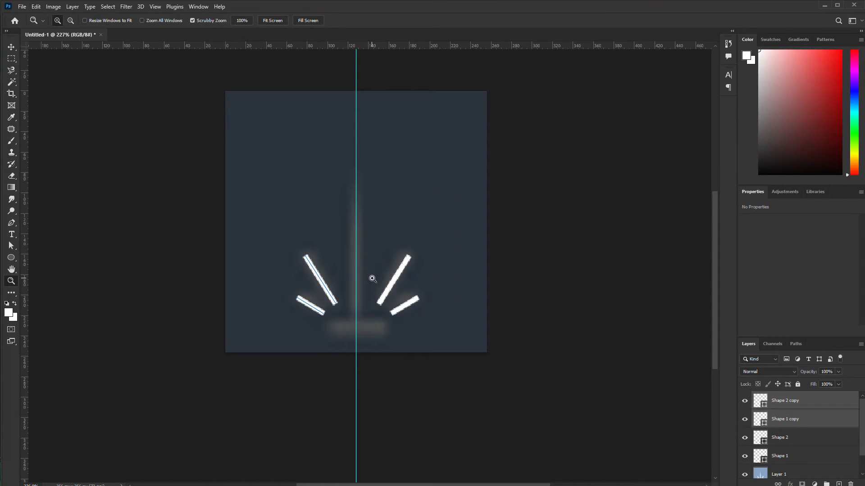
pyautogui.keyDown('shift'); pyautogui.click(811, 455); pyautogui.keyUp('shift')
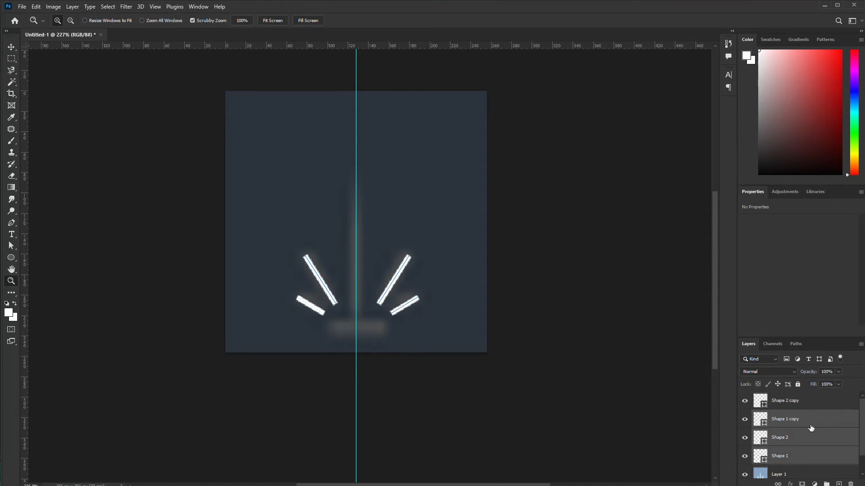
pyautogui.click(806, 409)
pyautogui.keyDown('shift'); pyautogui.click(796, 457); pyautogui.keyUp('shift')
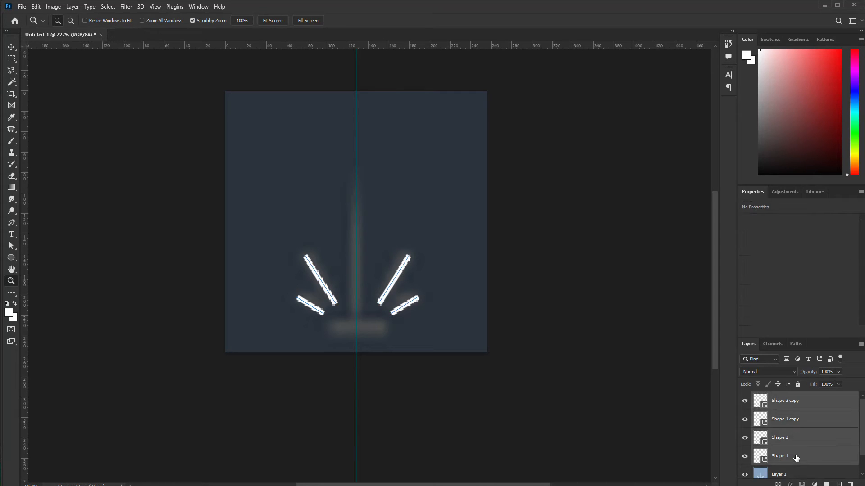
pyautogui.hotkey('ctrl', 'g')
# - Scale the streak group to about 192% and position it at about X 128.5 px, Y 169.5 px, applying the transform
pyautogui.hotkey('ctrl', 't')
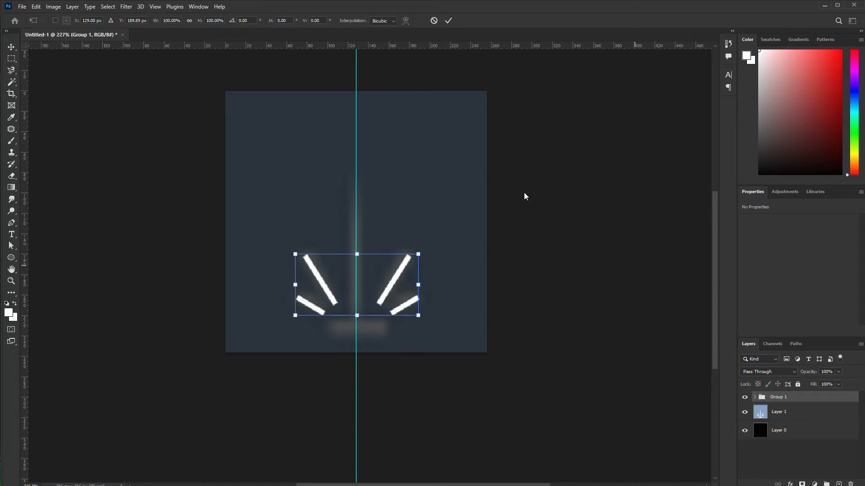
pyautogui.keyDown('alt'); pyautogui.moveTo(418, 254); pyautogui.dragTo(452, 230); pyautogui.keyUp('alt')
pyautogui.moveTo(391, 270); pyautogui.dragTo(393, 250)
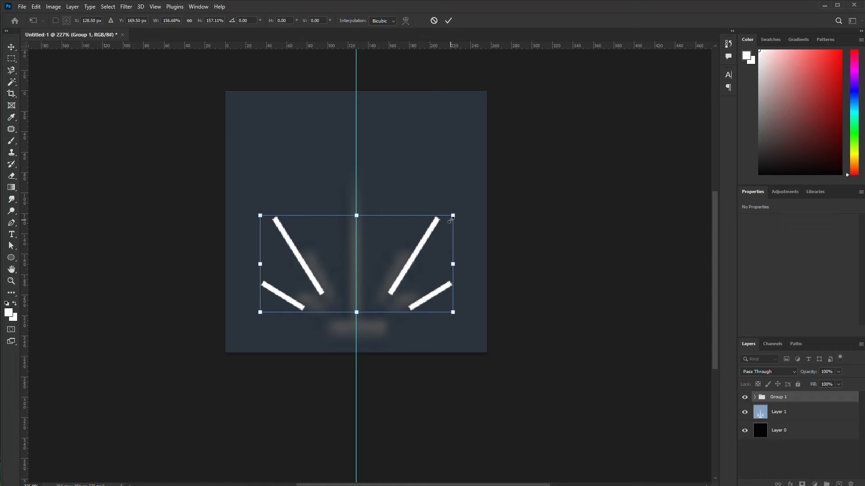
pyautogui.moveTo(453, 215); pyautogui.dragTo(474, 200)
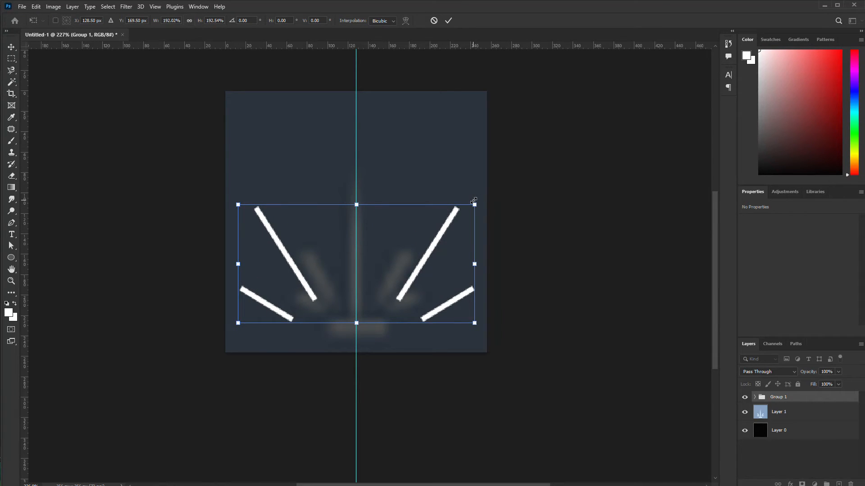
pyautogui.press('Return')
# - Hide the reference Layer 1 and the black Layer 0 so only the streak group shows on transparency
pyautogui.press('z')
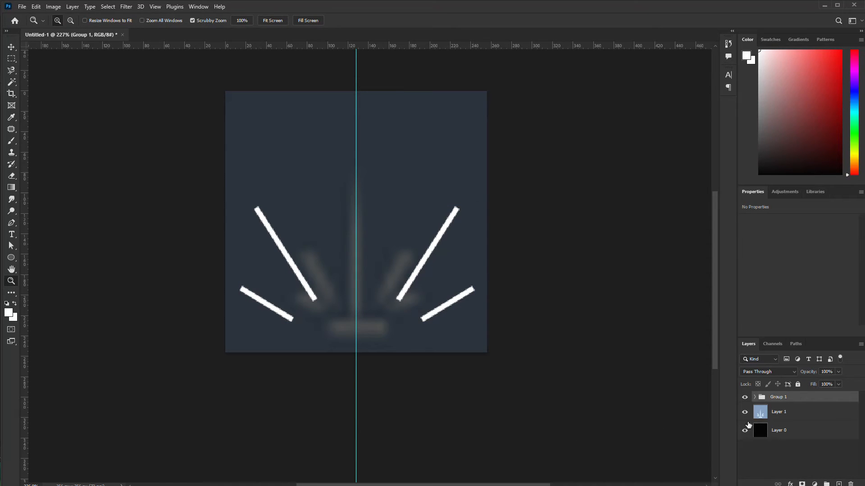
pyautogui.click(745, 412)
pyautogui.click(744, 432)
pyautogui.click(744, 412)
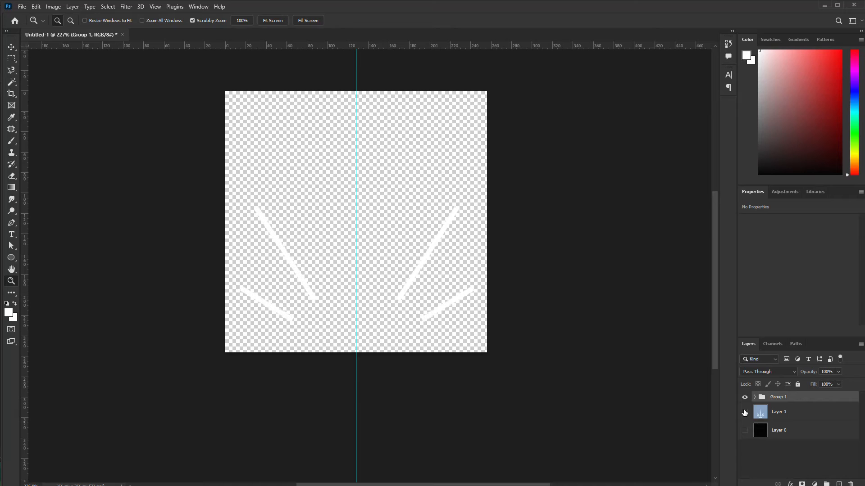
# - Save the document as T_ToonSplash.psd in the Downloads folder
pyautogui.hotkey('ctrl', 'shift', 's')
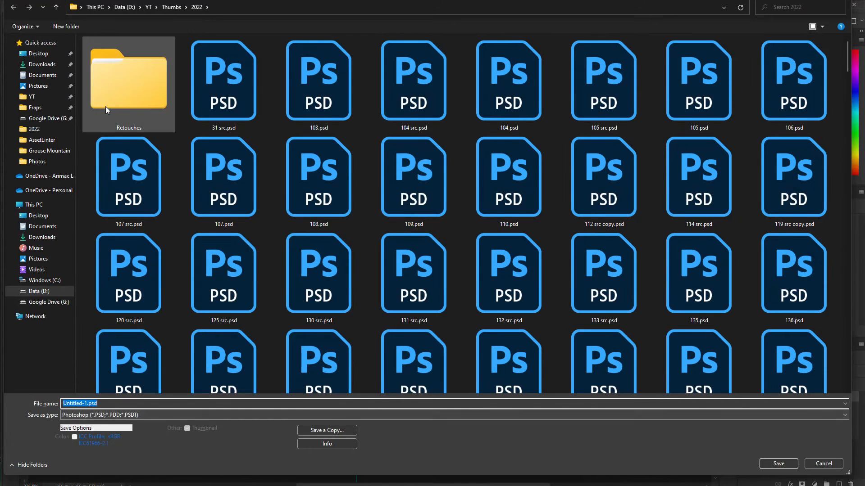
pyautogui.click(33, 66)
pyautogui.click(117, 404)
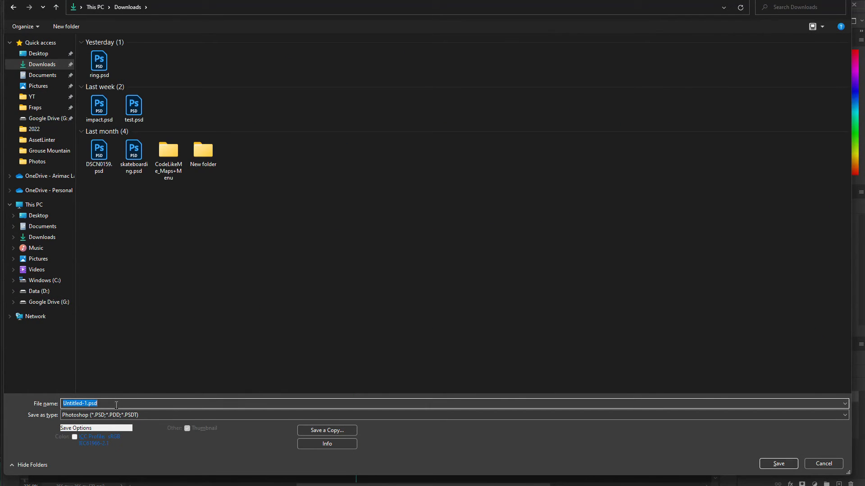
pyautogui.write('spl')
pyautogui.press('Return')
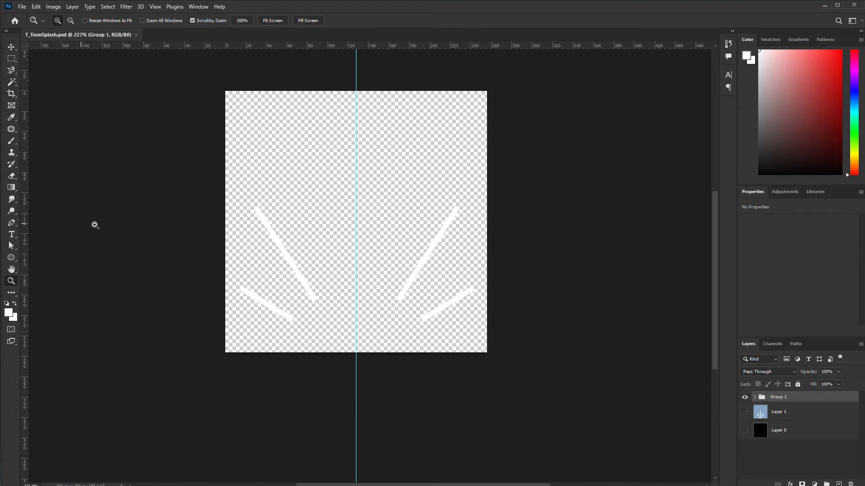
# - Switch to Unreal Engine and import T_ToonSplash.psd into the FX content folder
pyautogui.press('alt')
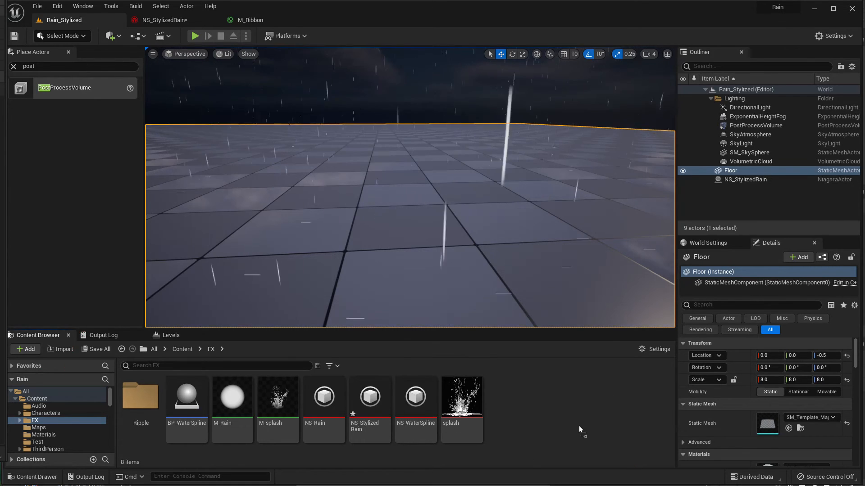
pyautogui.click(509, 405)
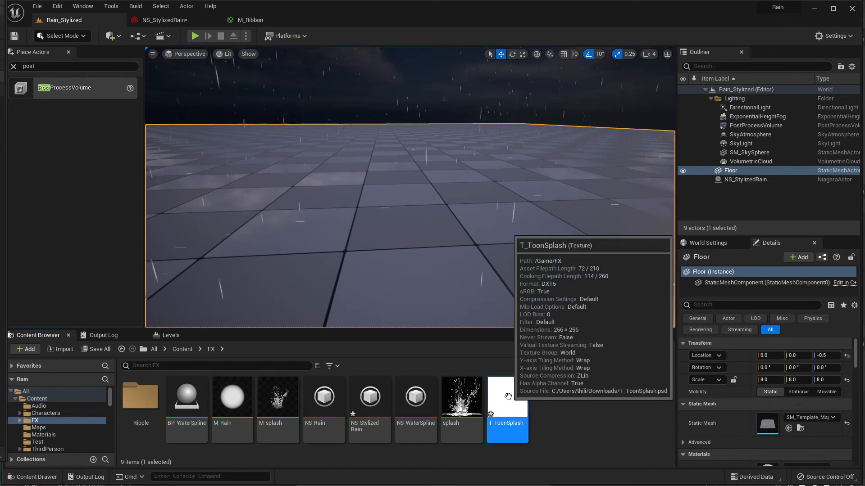
# - Rename the HangingParticulates emitter in NS_StylizedRain as RainDrop
pyautogui.click(170, 20)
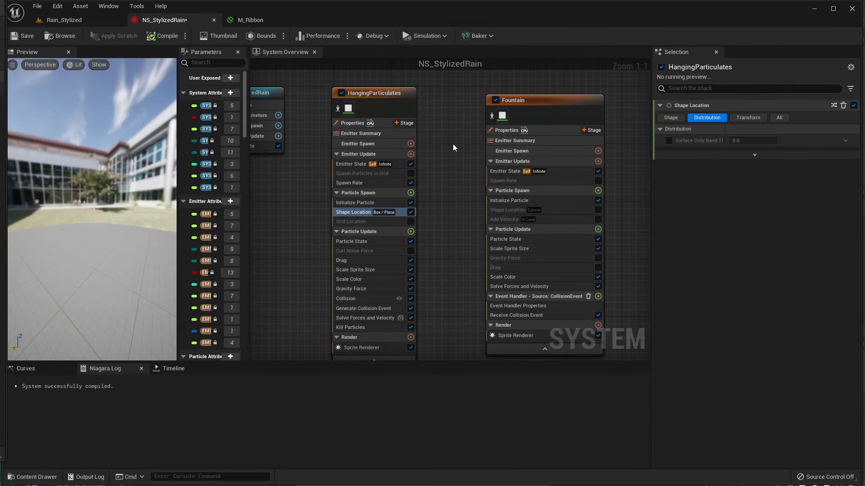
pyautogui.moveTo(453, 144); pyautogui.dragTo(385, 152, button='right')
pyautogui.scroll(-3, 331, 114)
pyautogui.doubleClick(329, 117)
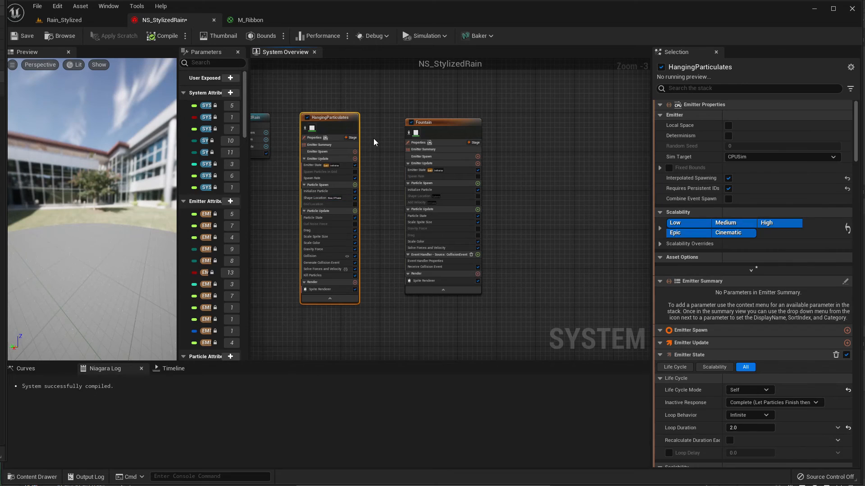
pyautogui.write('Ra')
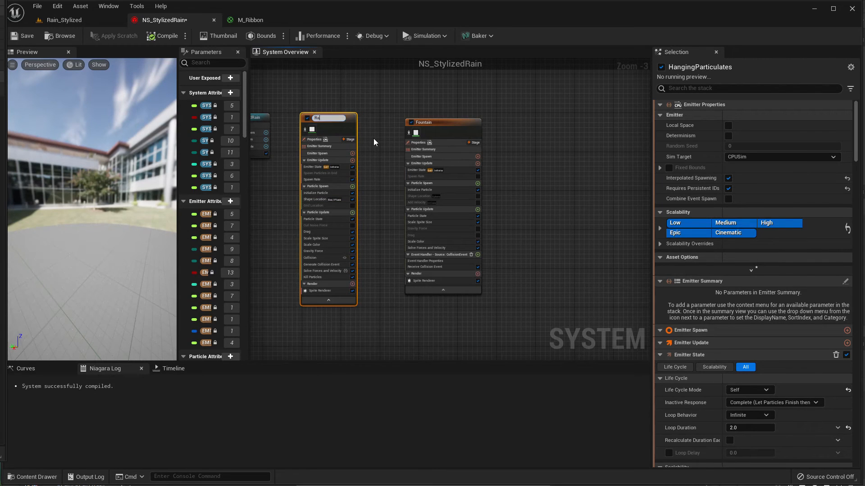
pyautogui.write('inDrop')
pyautogui.press('Return')
# - Set the Fountain emitter's event handler source to the RainDrop emitter's Collision Event
pyautogui.click(451, 254)
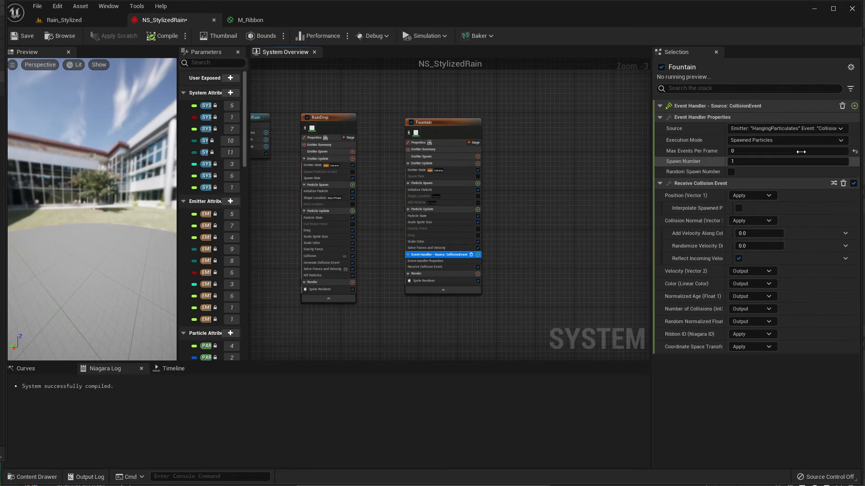
pyautogui.click(798, 130)
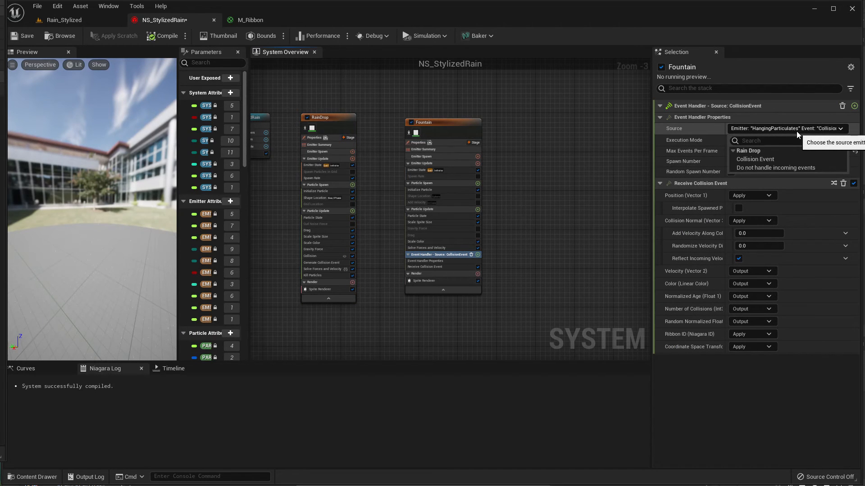
pyautogui.click(764, 160)
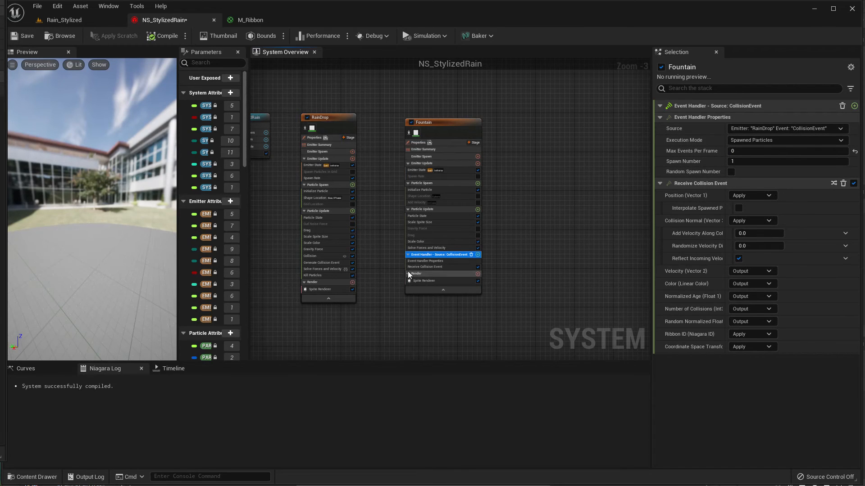
# - Rename the Fountain emitter as Splash_Base
pyautogui.click(440, 123)
pyautogui.click(440, 122)
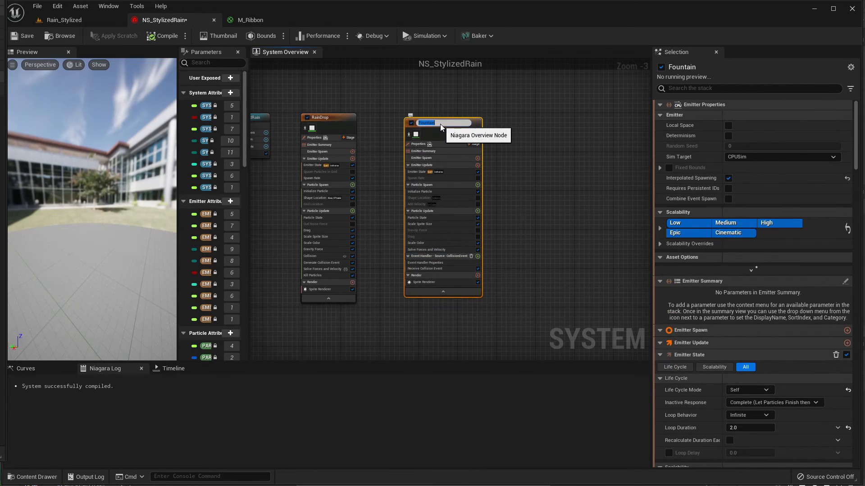
pyautogui.write('Splash_Base')
pyautogui.press('Return')
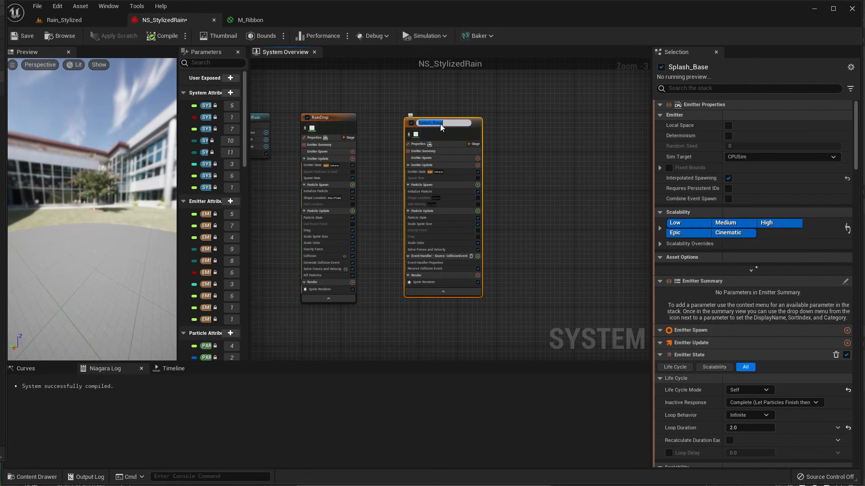
# - Duplicate the Splash_Base emitter, place the copy beside it and rename the copy as Splash_Line
pyautogui.hotkey('ctrl', 'd')
pyautogui.moveTo(508, 132); pyautogui.dragTo(552, 123)
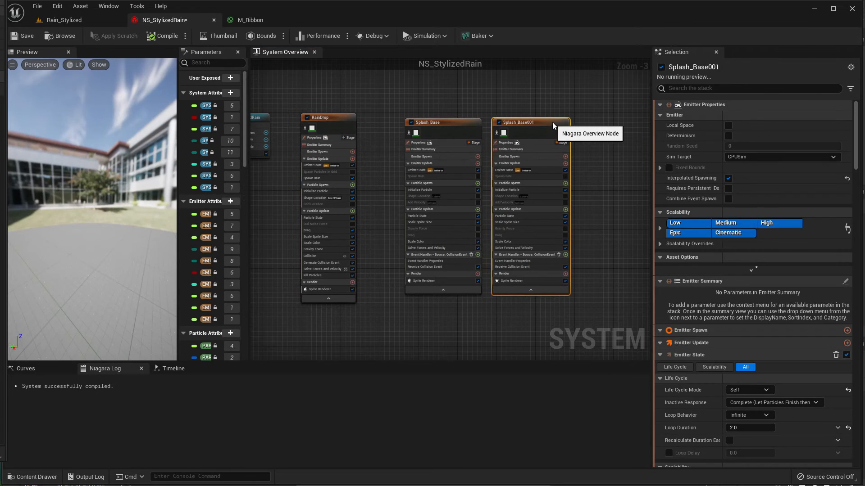
pyautogui.doubleClick(556, 124)
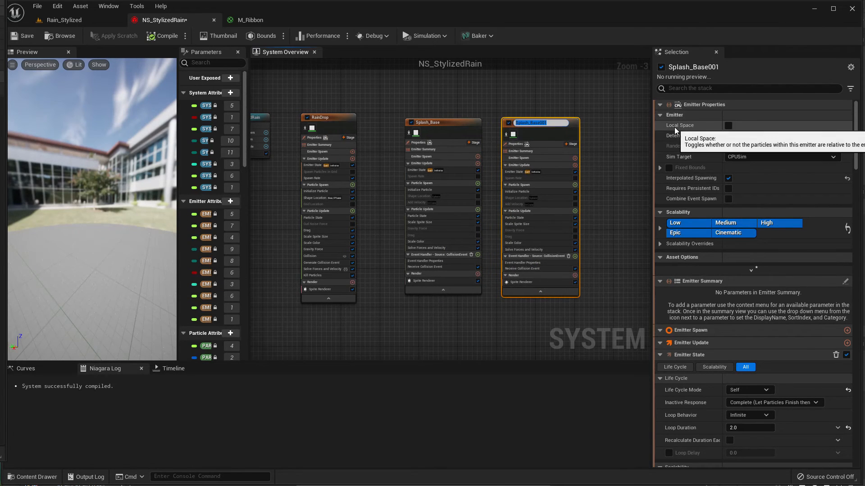
pyautogui.press('End')
pyautogui.hotkey('shift', 'Left')
pyautogui.hotkey('shift', 'Left')
pyautogui.hotkey('shift', 'Left')
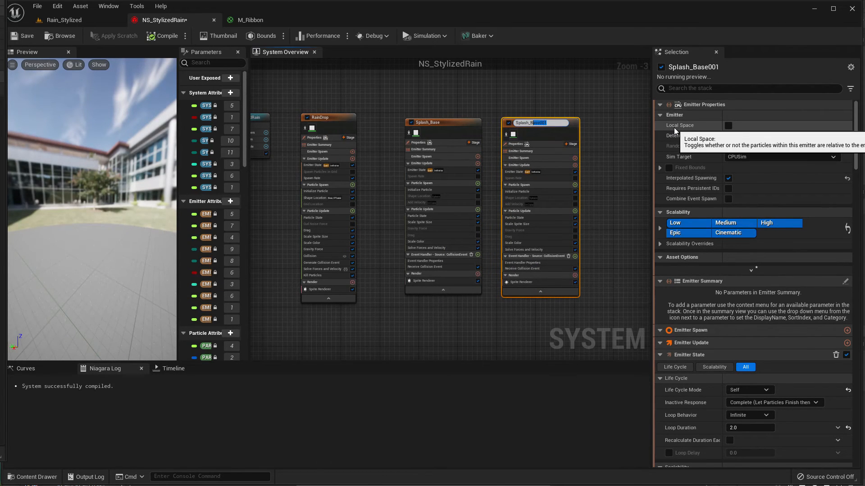
pyautogui.write('Line')
pyautogui.press('Return')
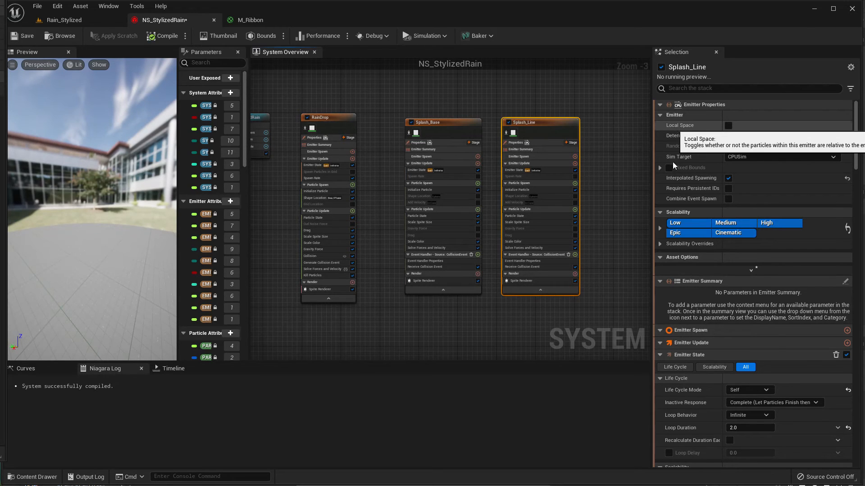
# - Create a material named M_ToonSplash_Mat from the T_ToonSplash texture in the FX folder and open it
pyautogui.click(522, 281)
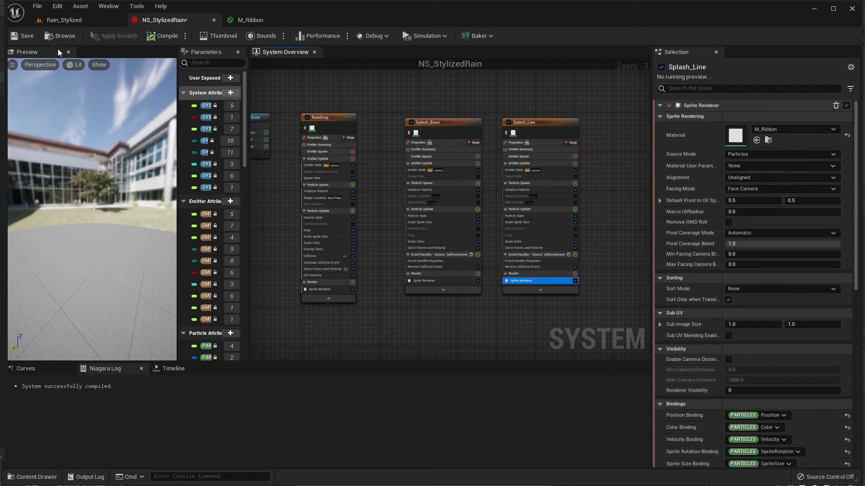
pyautogui.click(67, 20)
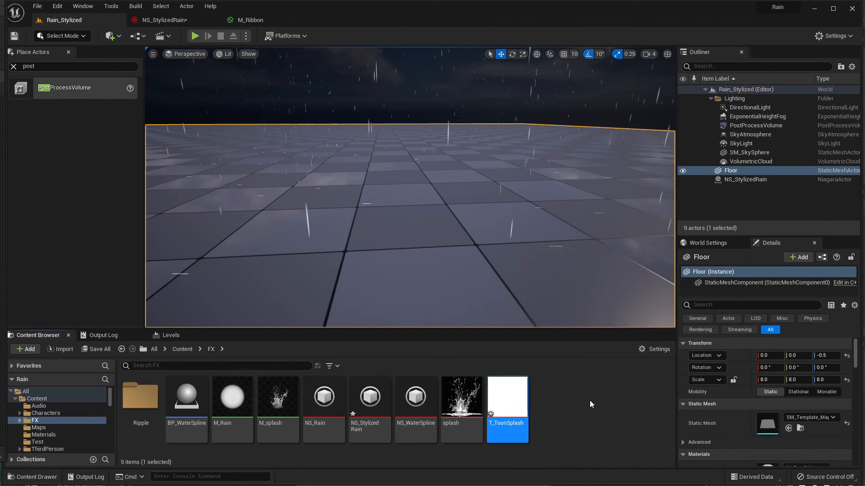
pyautogui.rightClick(515, 406)
pyautogui.click(556, 100)
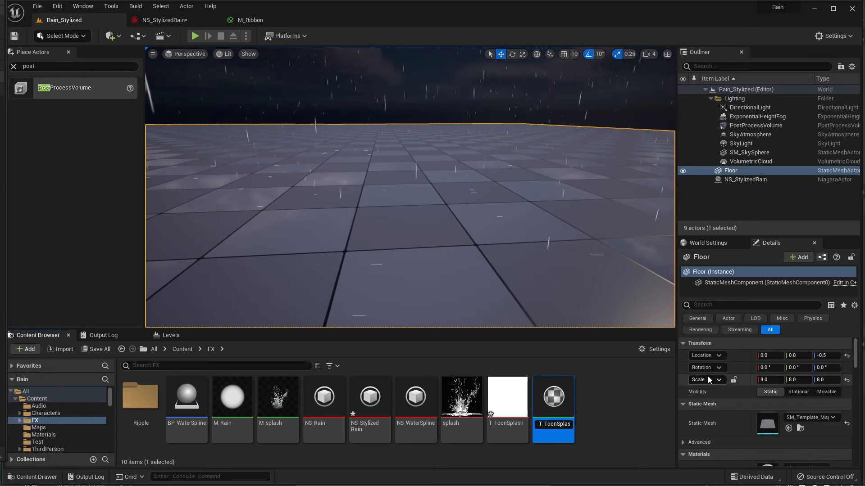
pyautogui.press('Home')
pyautogui.press('Delete')
pyautogui.write('M')
pyautogui.press('Return')
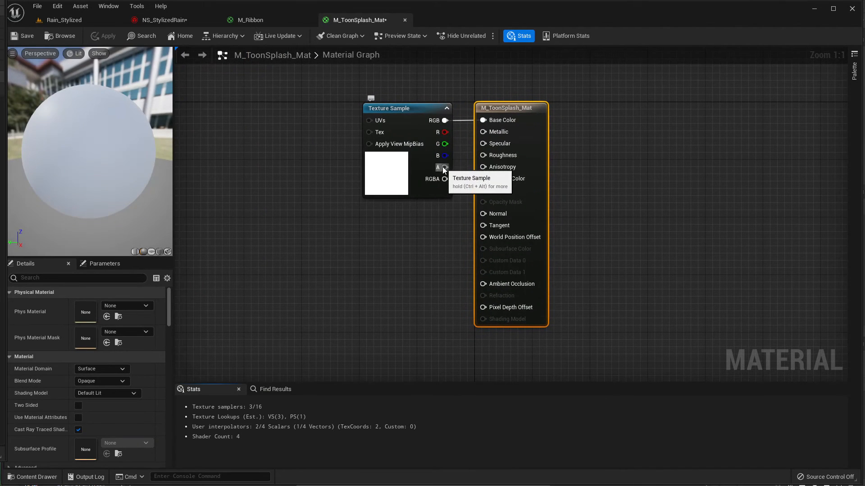
# - Connect the texture sample's alpha to Opacity and Opacity Mask, and set the material's Blend Mode to Masked
pyautogui.moveTo(445, 167); pyautogui.dragTo(486, 191)
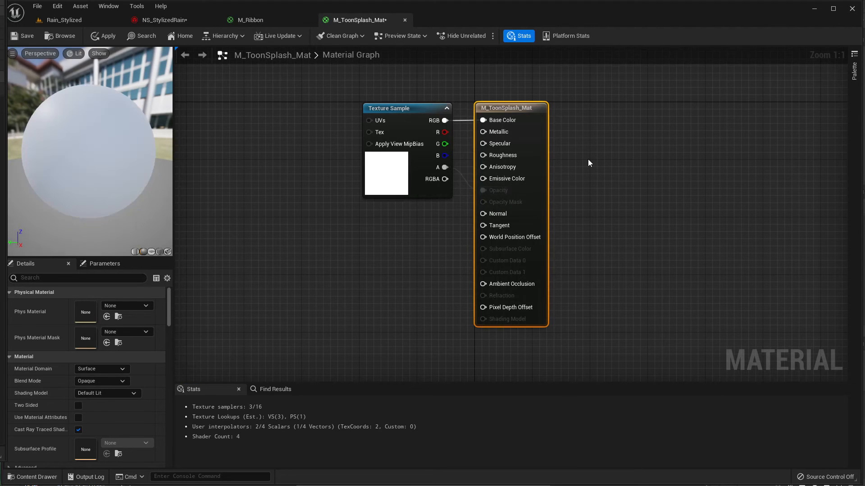
pyautogui.moveTo(517, 110); pyautogui.dragTo(567, 110)
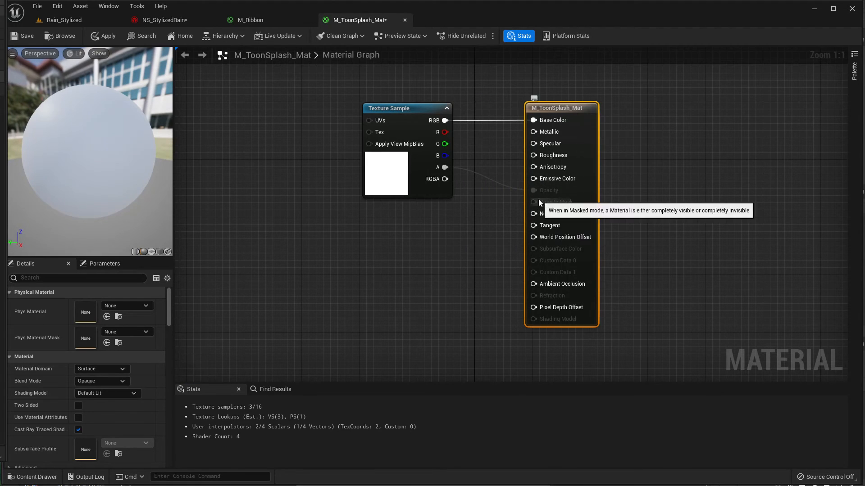
pyautogui.moveTo(538, 201); pyautogui.dragTo(444, 167)
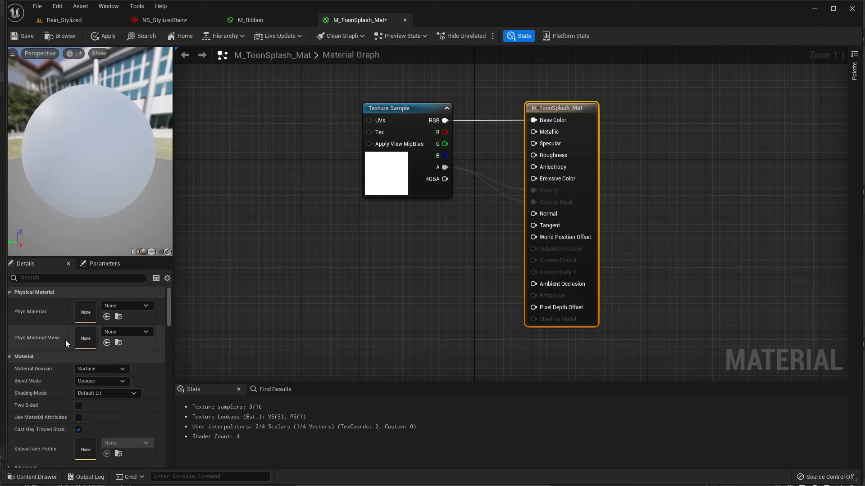
pyautogui.click(96, 383)
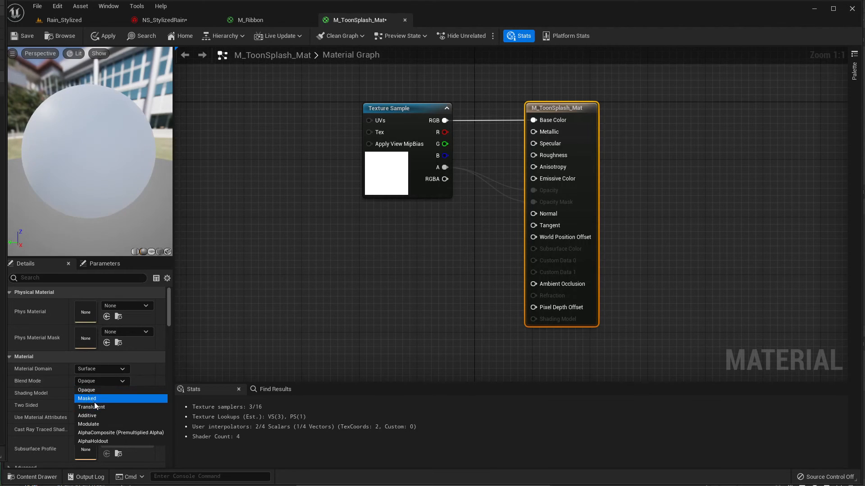
pyautogui.click(92, 399)
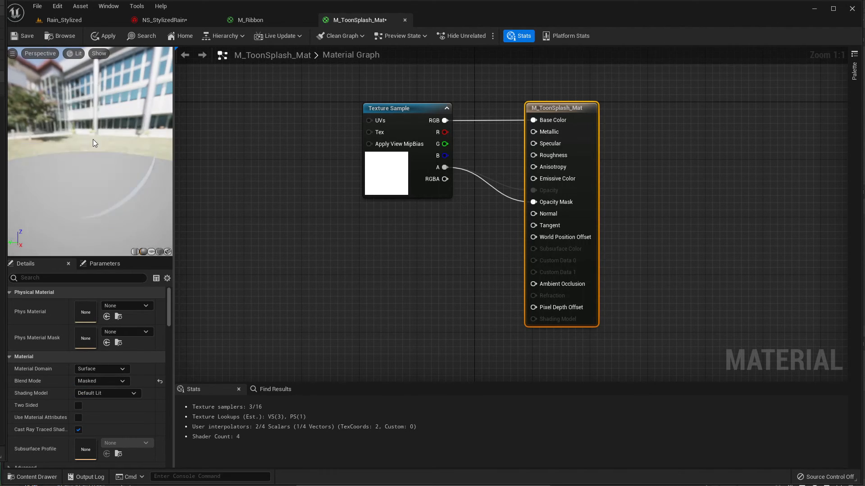
# - Apply the material changes, and multiply the texture sample's RGB by a Particle Color node into Base Color
pyautogui.moveTo(93, 139); pyautogui.dragTo(130, 91)
pyautogui.click(103, 36)
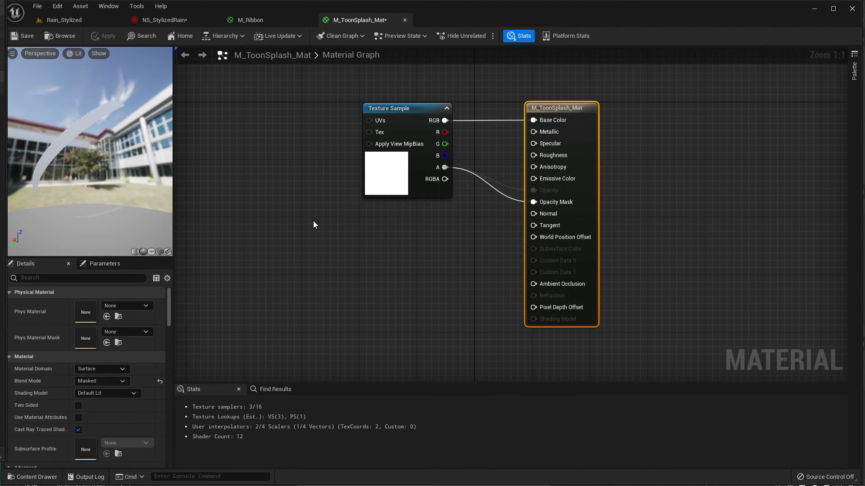
pyautogui.moveTo(580, 122); pyautogui.dragTo(673, 121)
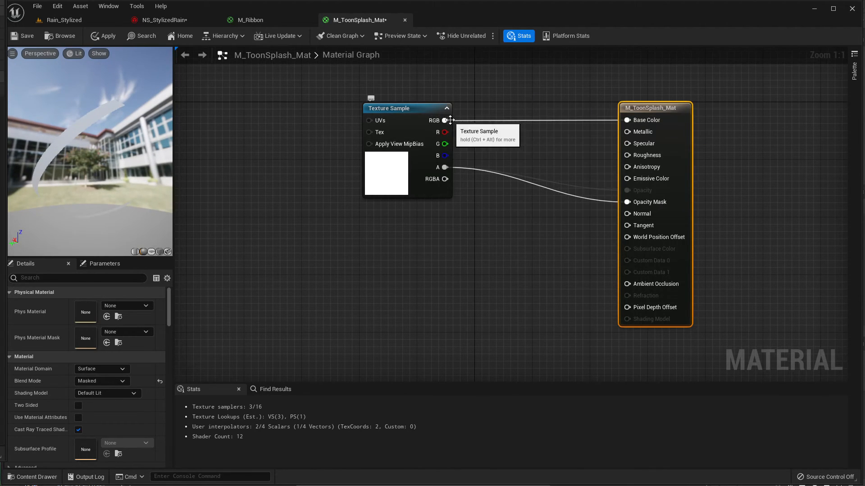
pyautogui.moveTo(445, 120); pyautogui.dragTo(453, 290)
pyautogui.write('multiply')
pyautogui.press('Return')
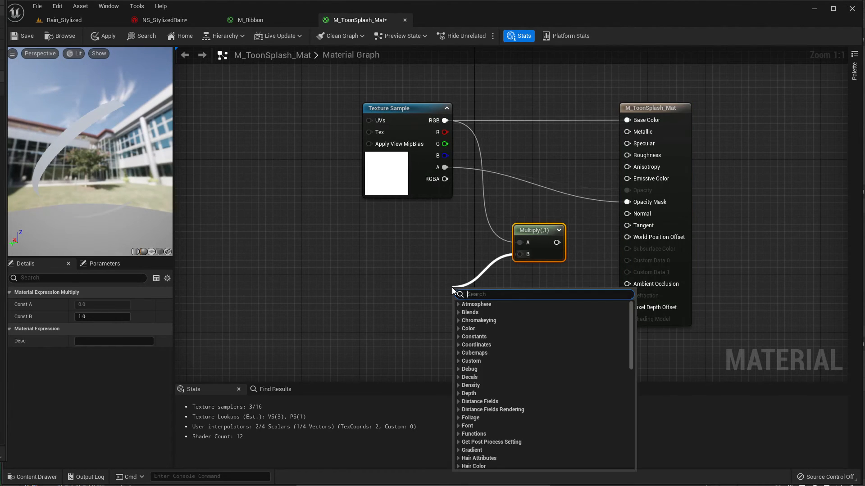
pyautogui.write('particle')
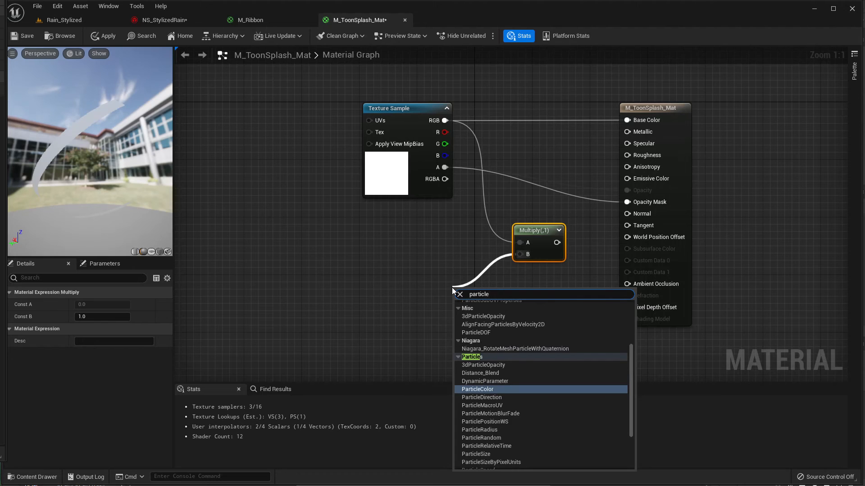
pyautogui.press('Return')
pyautogui.moveTo(477, 297); pyautogui.dragTo(413, 277)
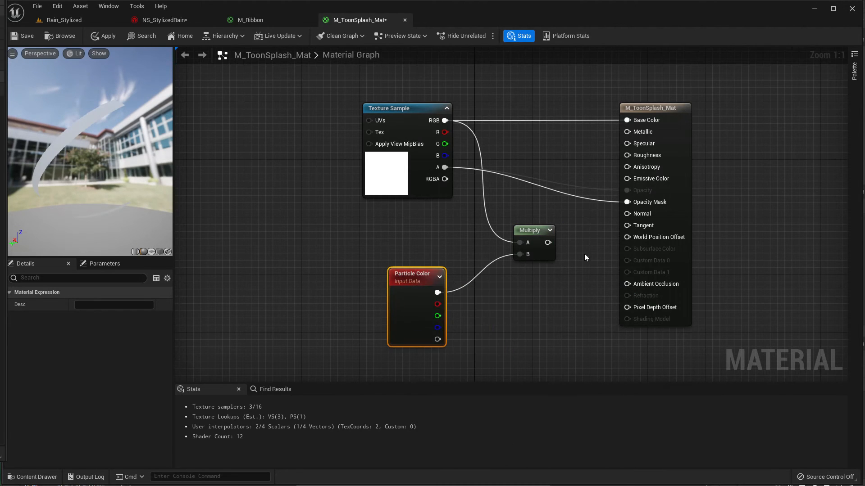
pyautogui.moveTo(549, 243); pyautogui.dragTo(723, 124)
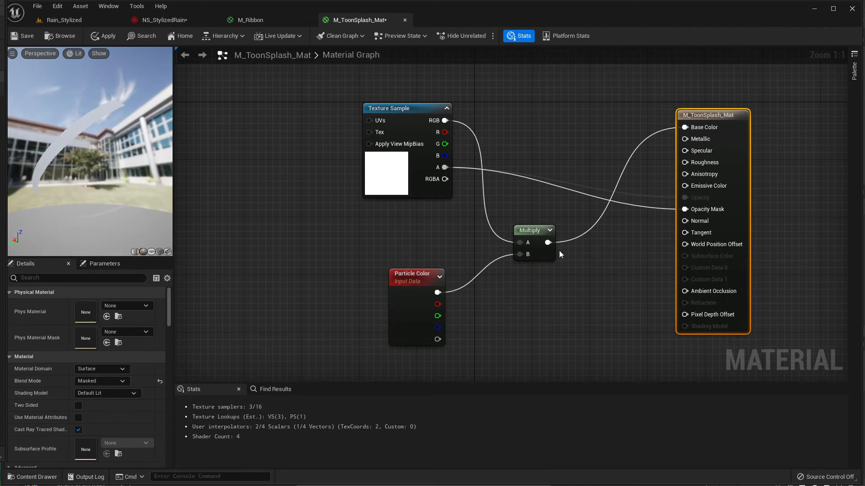
# - Set the splash material's Blend Mode to Translucent
pyautogui.moveTo(444, 167); pyautogui.dragTo(517, 293)
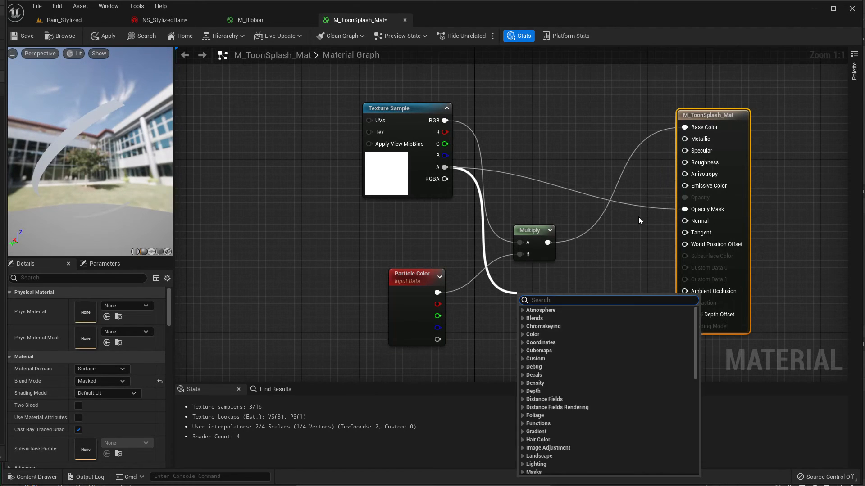
pyautogui.click(98, 379)
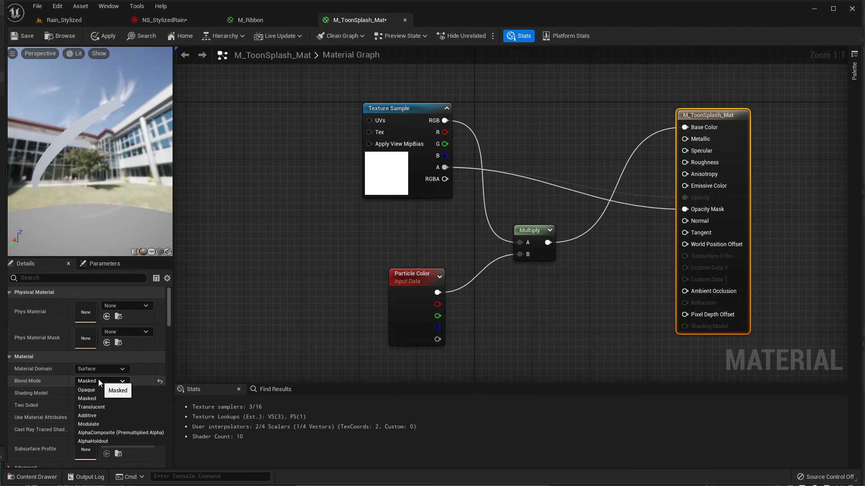
pyautogui.click(93, 408)
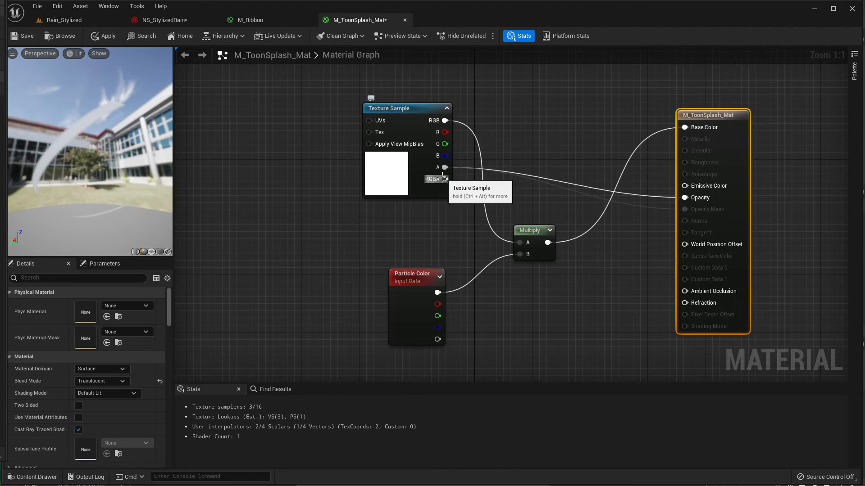
# - Multiply the texture sample's alpha by Particle Color's alpha, connect the result to Opacity and apply the material
pyautogui.moveTo(445, 168); pyautogui.dragTo(526, 287)
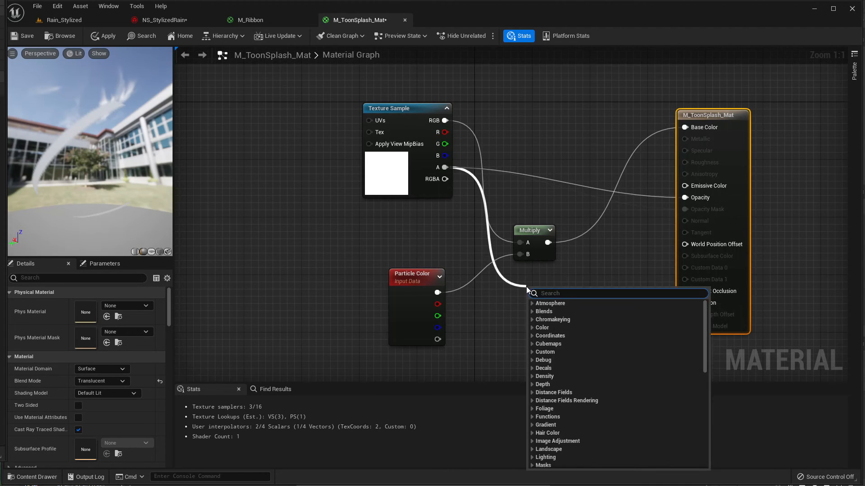
pyautogui.write('multiply')
pyautogui.press('Return')
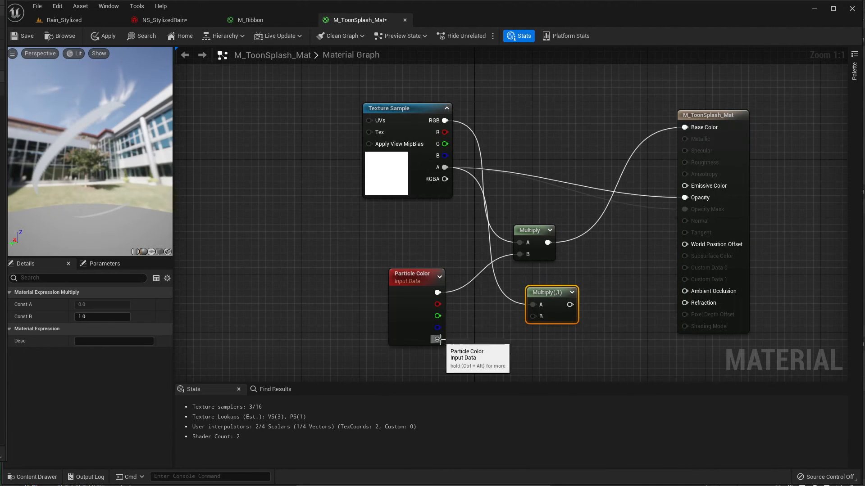
pyautogui.moveTo(437, 339); pyautogui.dragTo(685, 197)
pyautogui.moveTo(539, 298); pyautogui.dragTo(525, 274)
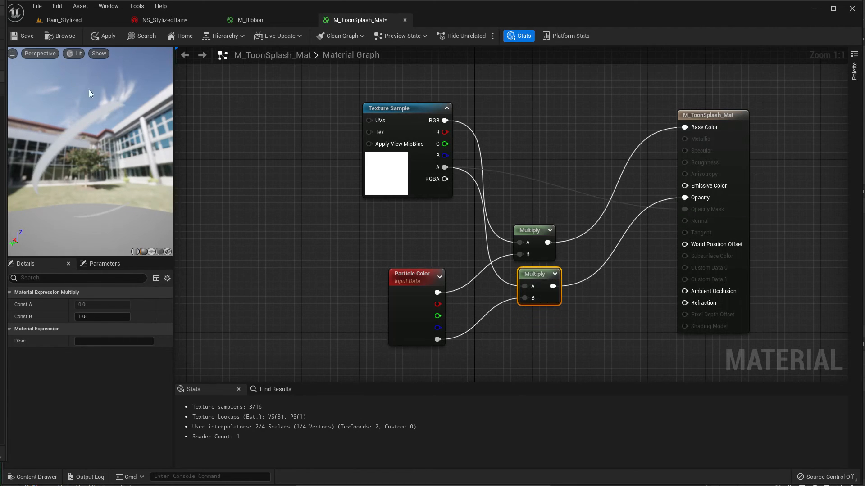
pyautogui.click(102, 39)
# - Assign M_ToonSplash_Mat to the Splash_Line emitter's Sprite Renderer and check the rain in the Rain_Stylized level
pyautogui.click(158, 20)
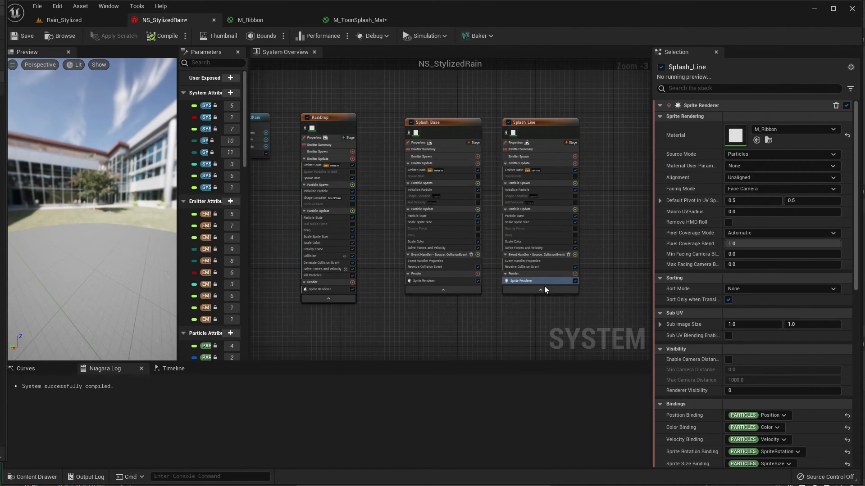
pyautogui.click(356, 20)
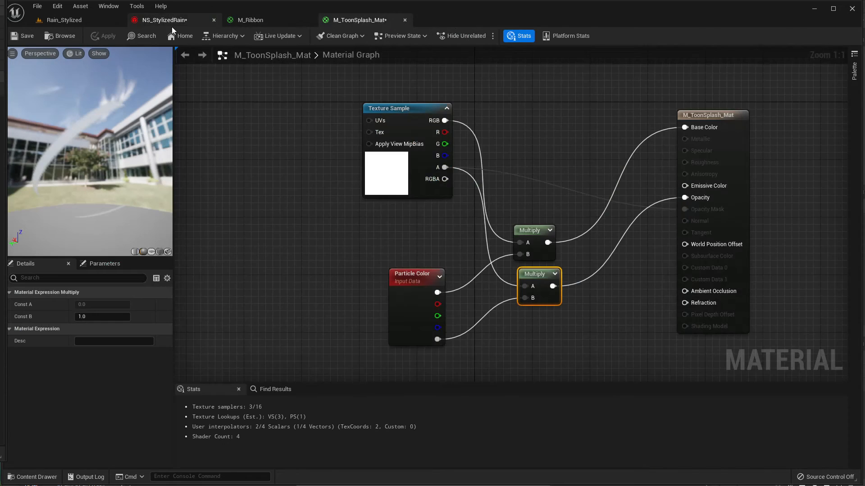
pyautogui.click(58, 37)
pyautogui.click(156, 20)
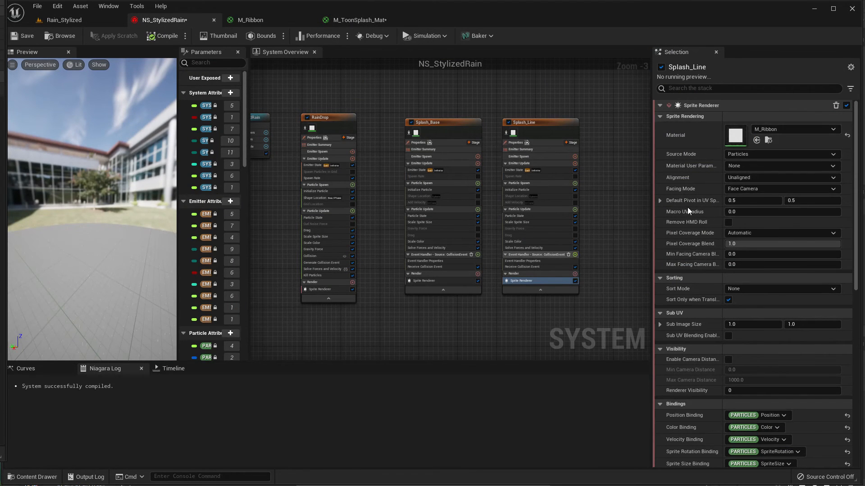
pyautogui.click(756, 140)
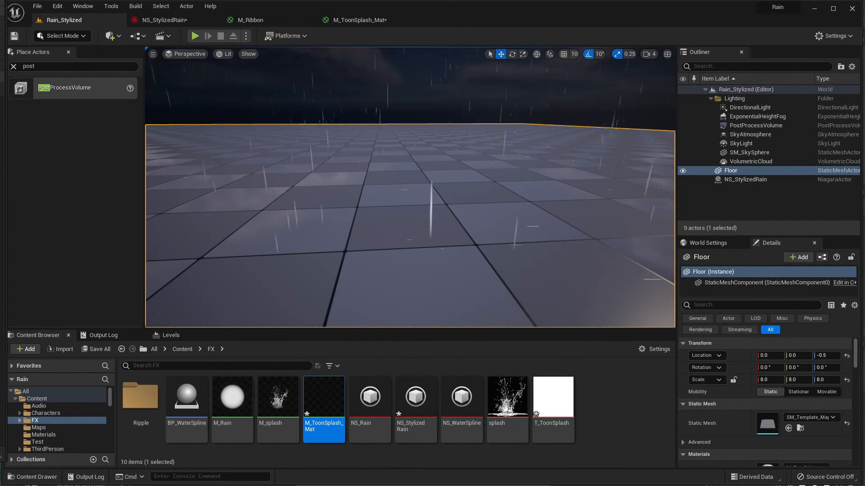
pyautogui.moveTo(474, 257); pyautogui.dragTo(474, 225, button='right')
pyautogui.moveTo(434, 250); pyautogui.dragTo(434, 253, button='right')
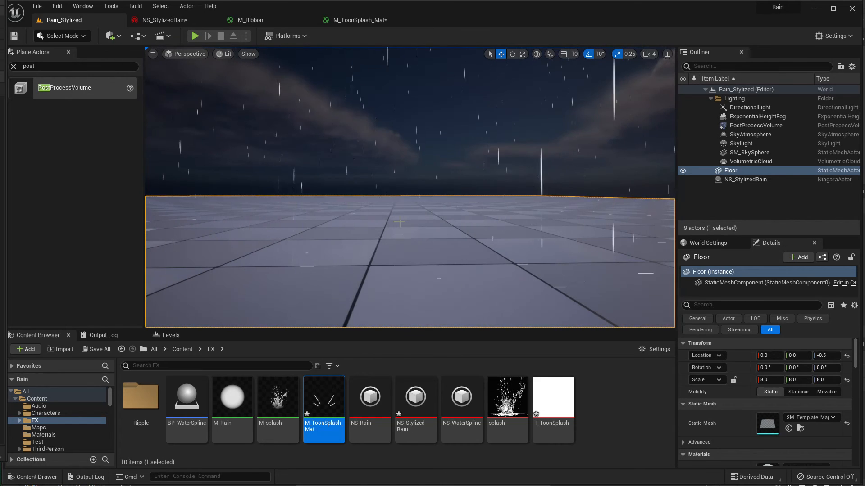
# - Set Splash_Line's Sprite Size Mode to Uniform in Initialize Particle and view the splashes in the level
pyautogui.click(203, 19)
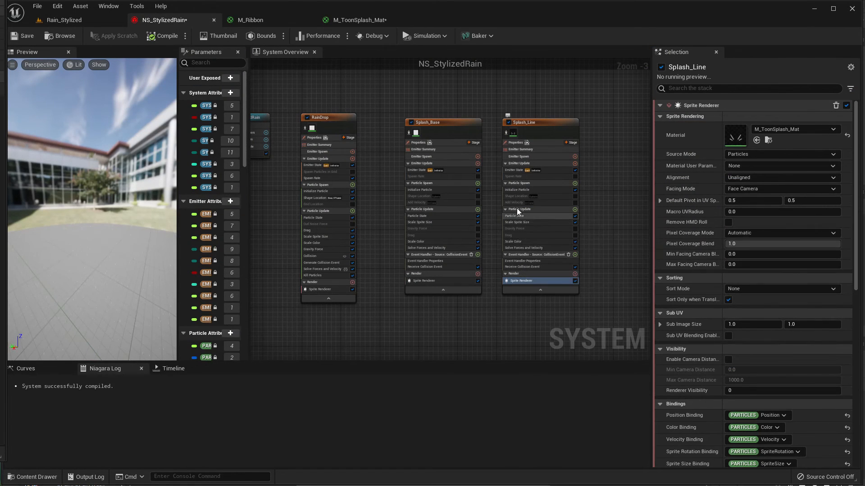
pyautogui.click(514, 189)
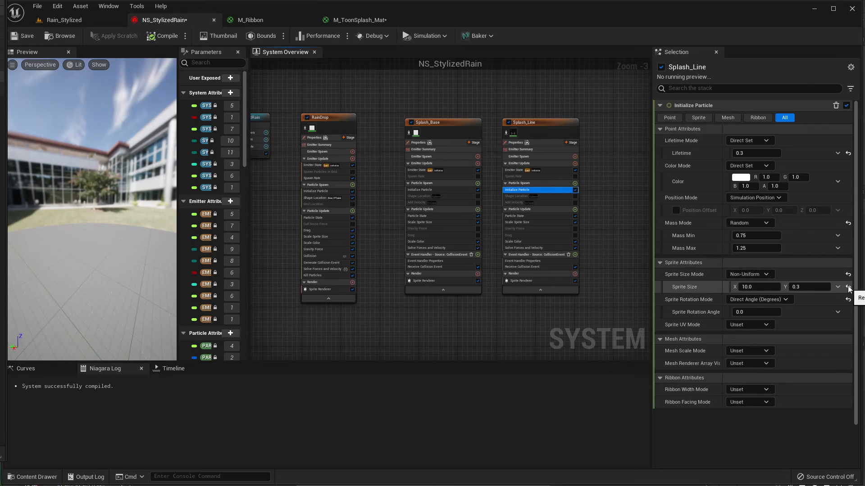
pyautogui.click(761, 274)
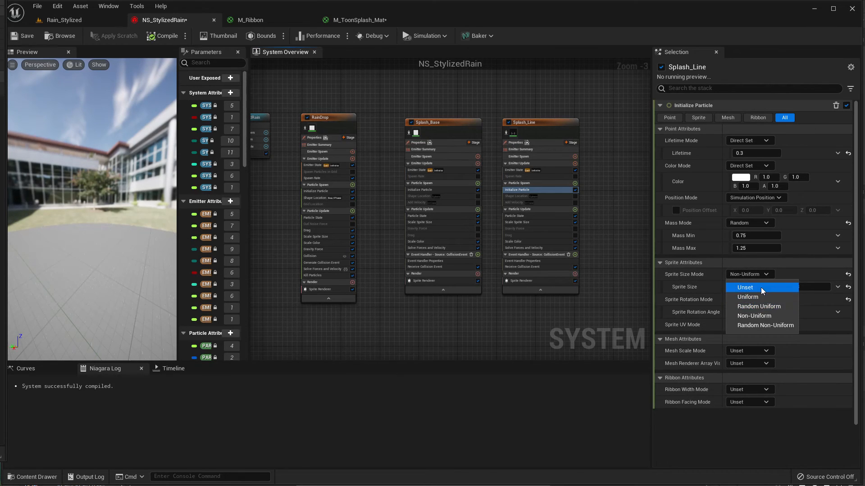
pyautogui.click(755, 298)
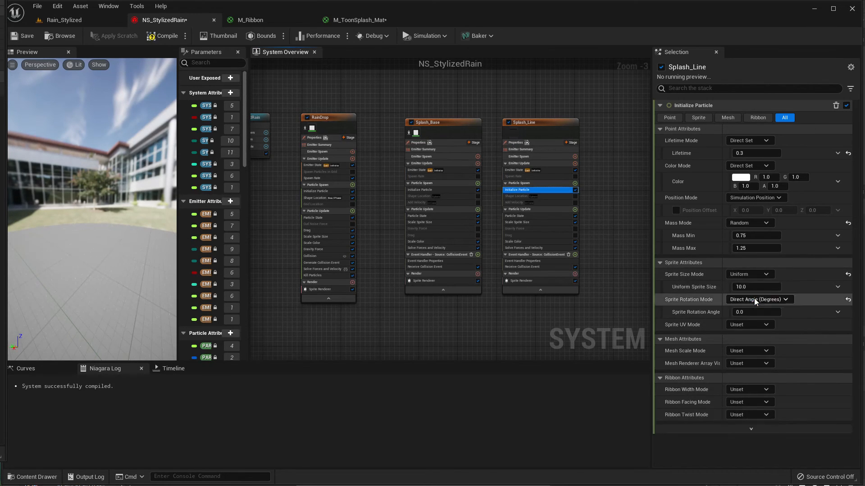
pyautogui.click(68, 19)
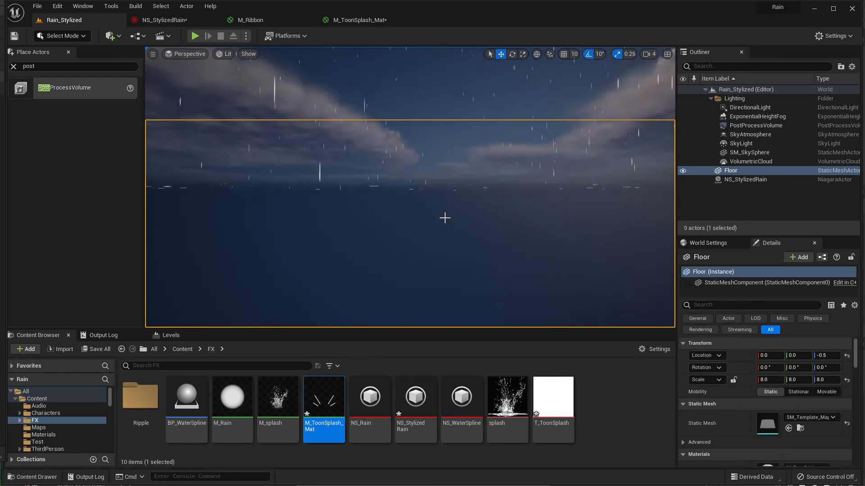
# - Set Splash_Line's particle Lifetime to 1.0 and check the effect in the level
pyautogui.click(159, 18)
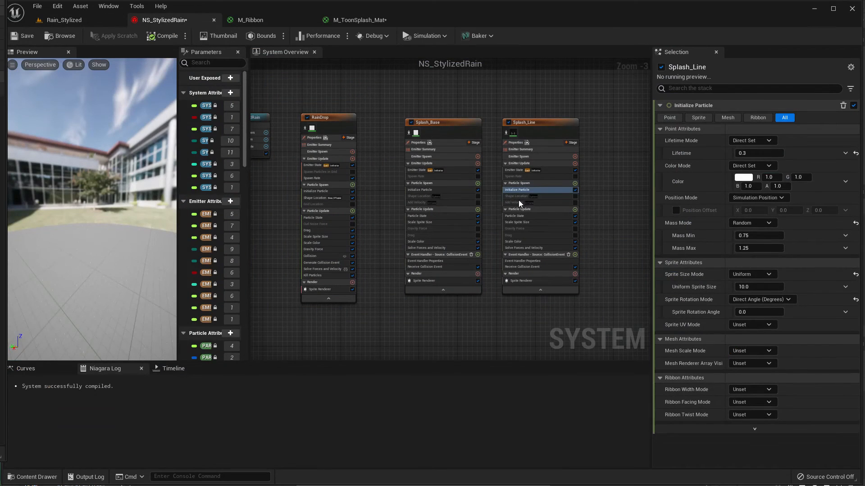
pyautogui.click(525, 190)
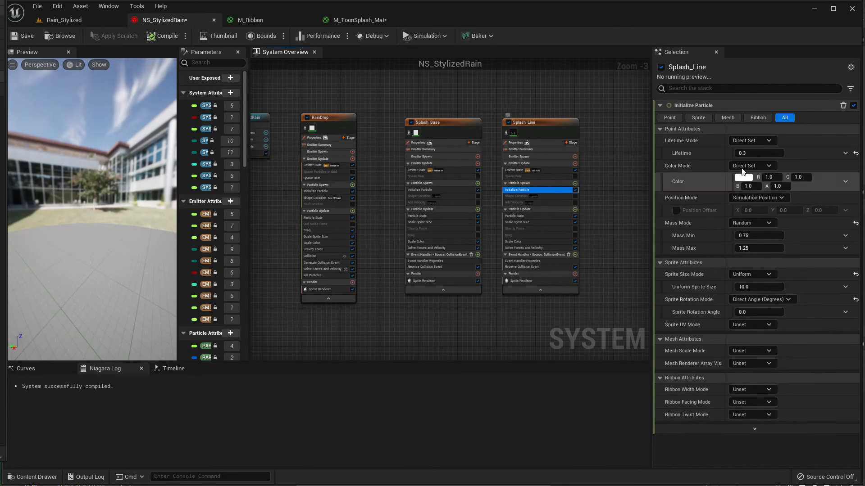
pyautogui.click(749, 156)
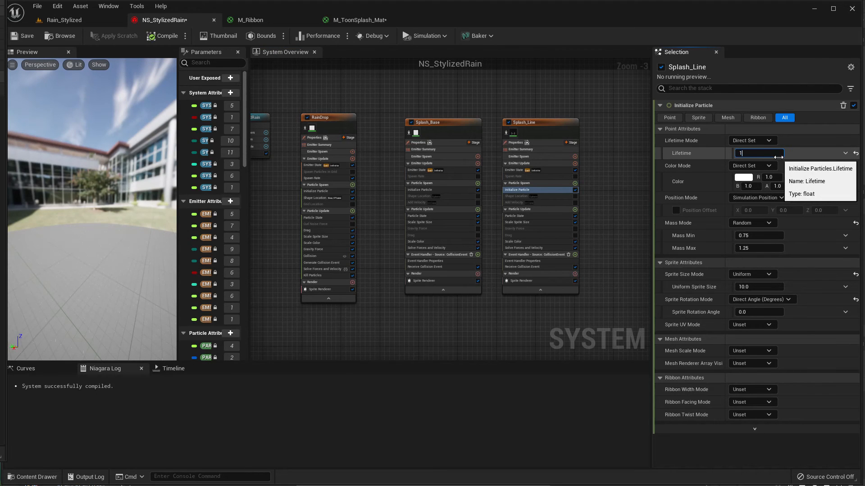
pyautogui.click(78, 20)
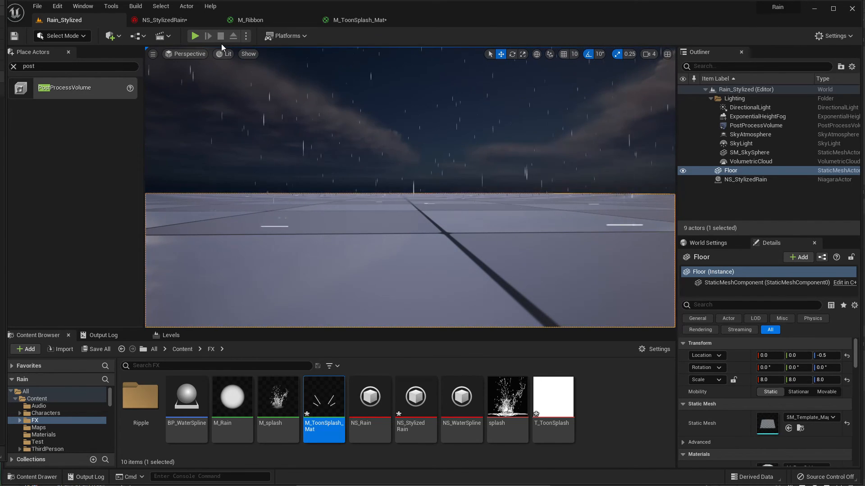
# - Connect M_ToonSplash_Mat's color Multiply to Emissive Color as well, apply the material and inspect the splashes in the level
pyautogui.click(175, 20)
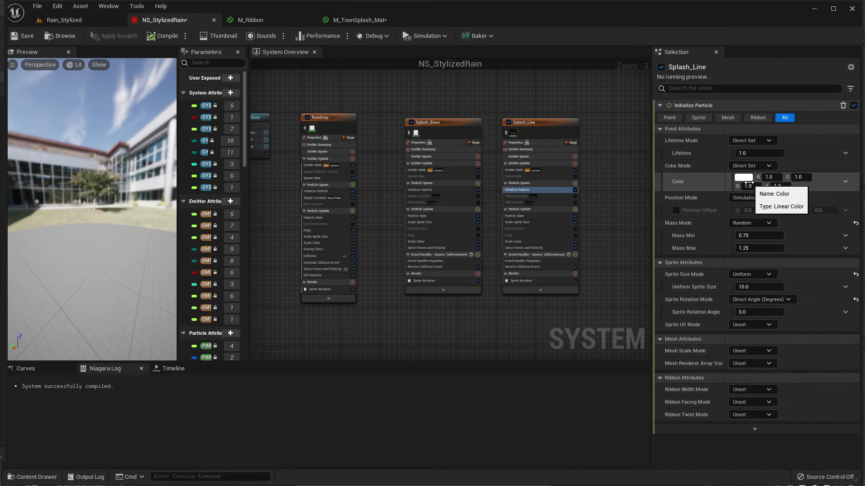
pyautogui.click(349, 20)
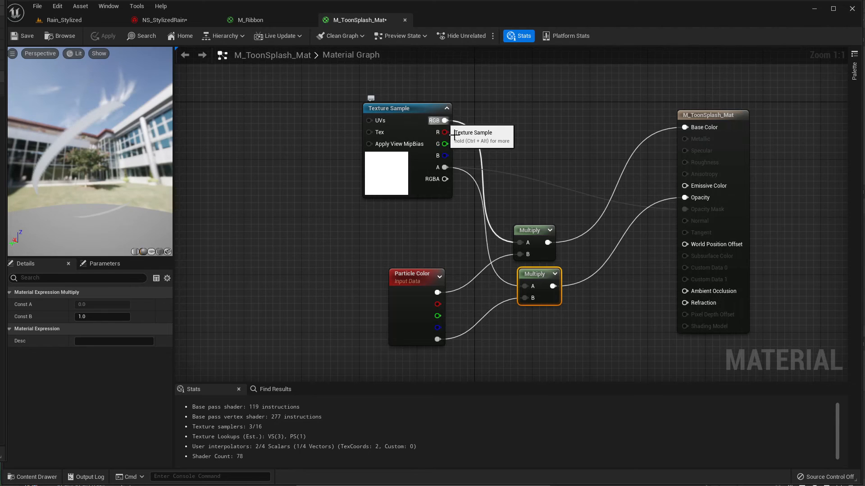
pyautogui.moveTo(548, 242); pyautogui.dragTo(701, 186)
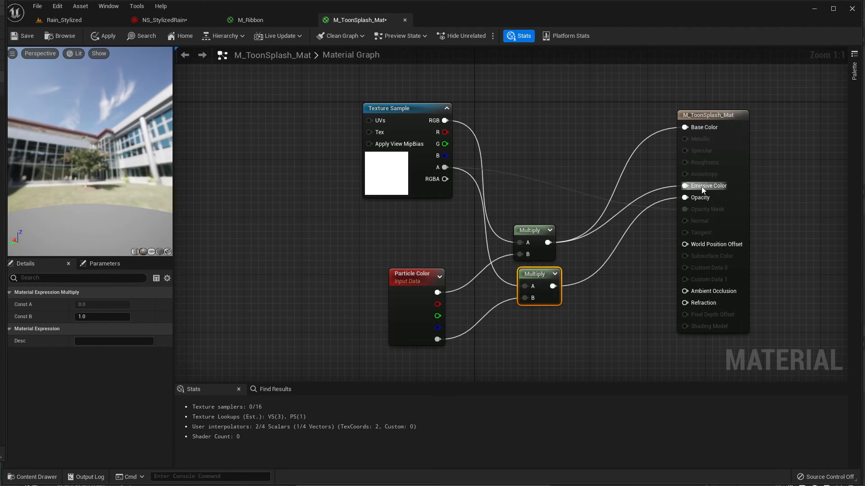
pyautogui.click(106, 37)
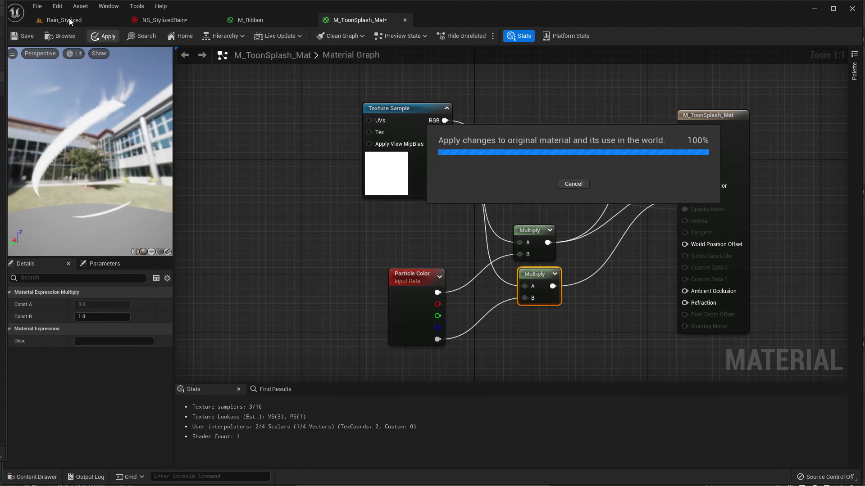
pyautogui.click(69, 19)
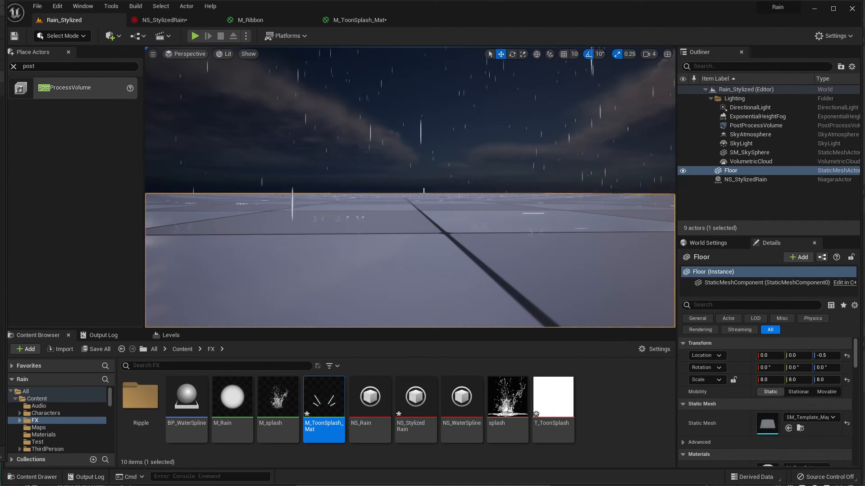
pyautogui.press('e')
pyautogui.moveTo(411, 202)
pyautogui.mouseDown(button='right')
pyautogui.moveTo(411, 230)
pyautogui.moveTo(403, 202)
pyautogui.mouseUp(button='right')
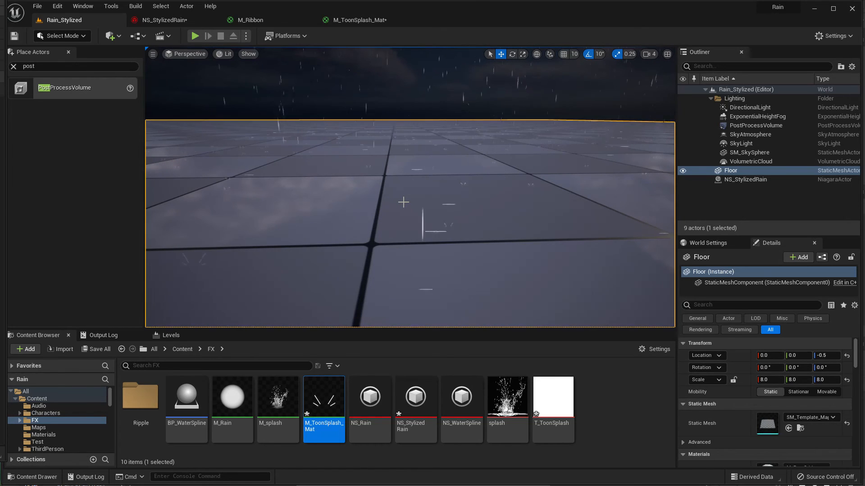
pyautogui.click(365, 20)
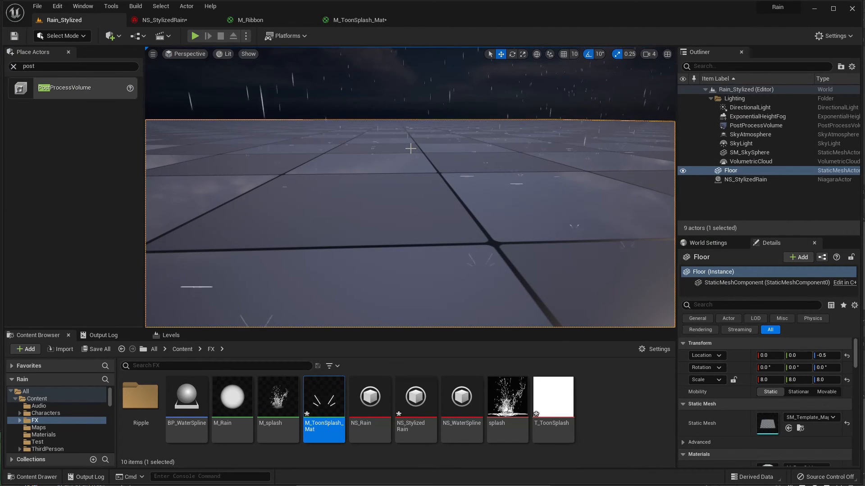
# - Set the first key of Splash_Line's Scale Alpha curve in Scale Color to time 0.5 and check the splashes in the Rain_Stylized level
pyautogui.click(185, 20)
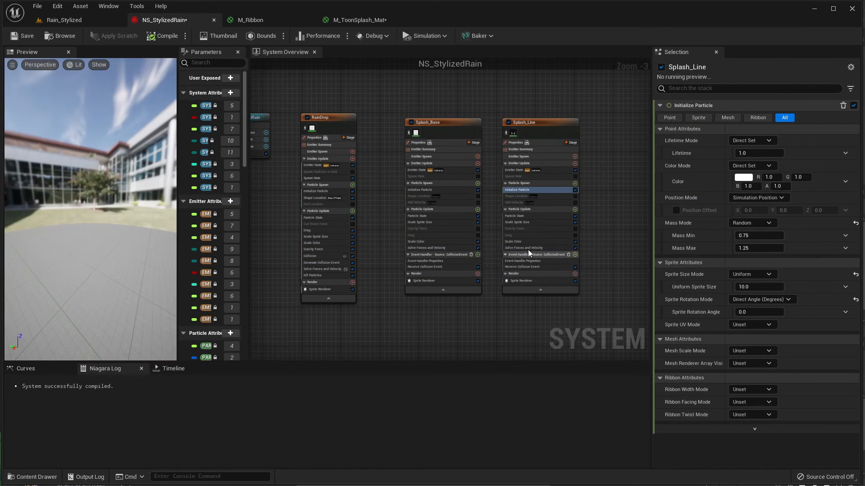
pyautogui.scroll(2, 518, 211)
pyautogui.click(518, 212)
pyautogui.click(550, 241)
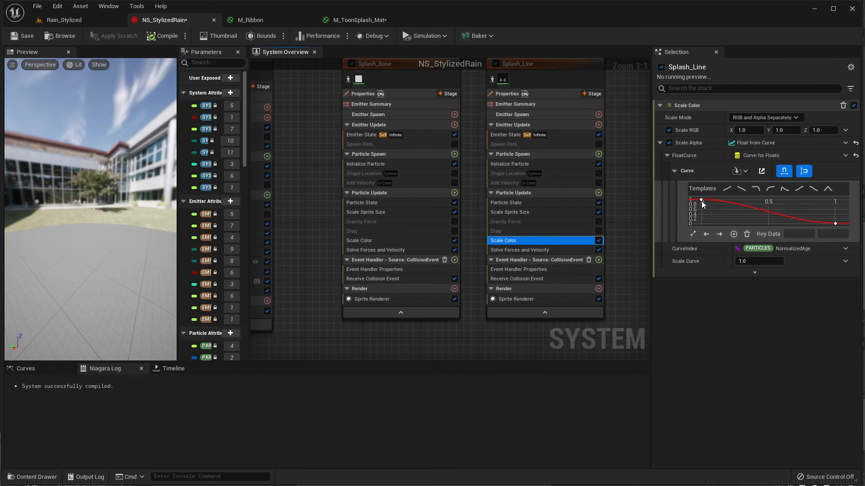
pyautogui.moveTo(701, 201); pyautogui.dragTo(699, 199)
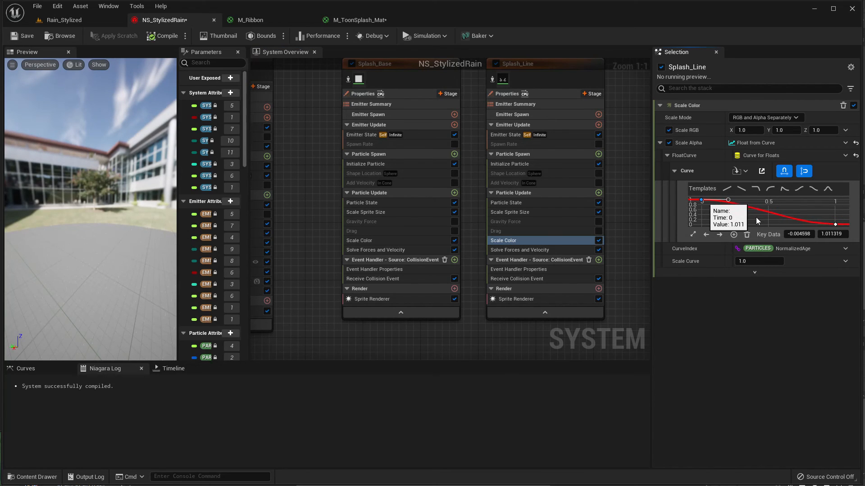
pyautogui.click(798, 235)
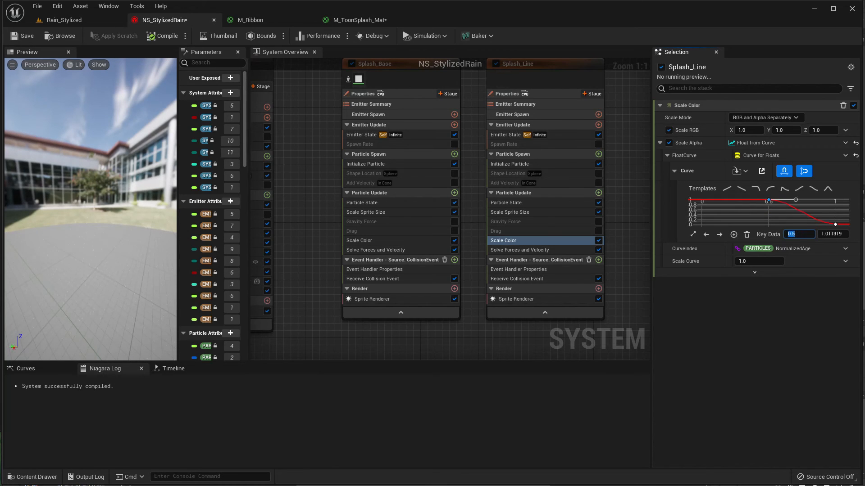
pyautogui.click(56, 21)
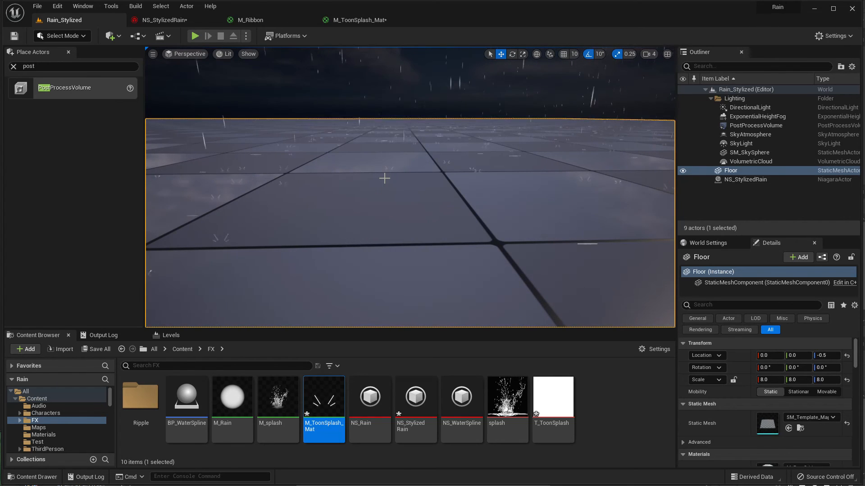
pyautogui.moveTo(385, 179); pyautogui.dragTo(414, 194, button='middle')
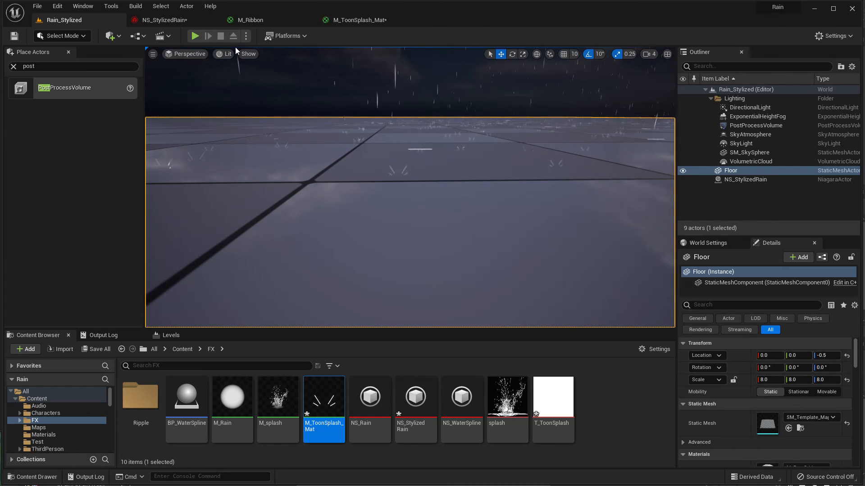
# - Set the Default Pivot in UV Space of Splash_Line's Sprite Renderer to 0.5, 1.0 and inspect the splashes in the fullscreen level view
pyautogui.click(172, 21)
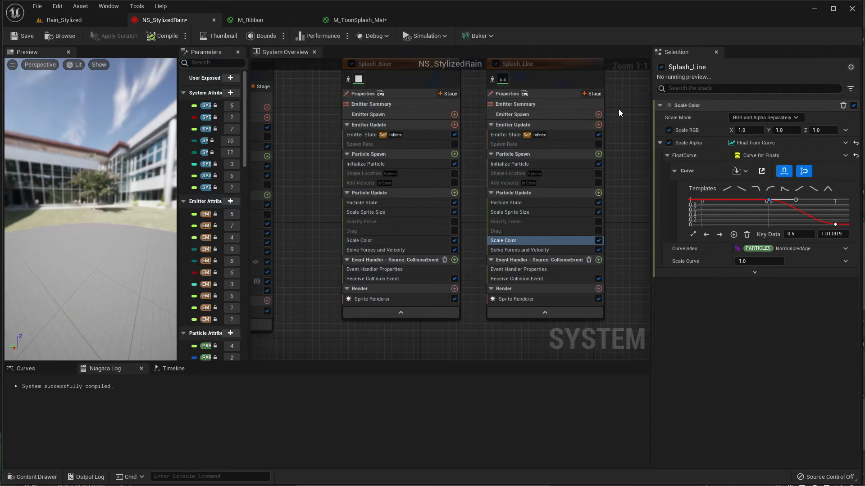
pyautogui.click(520, 299)
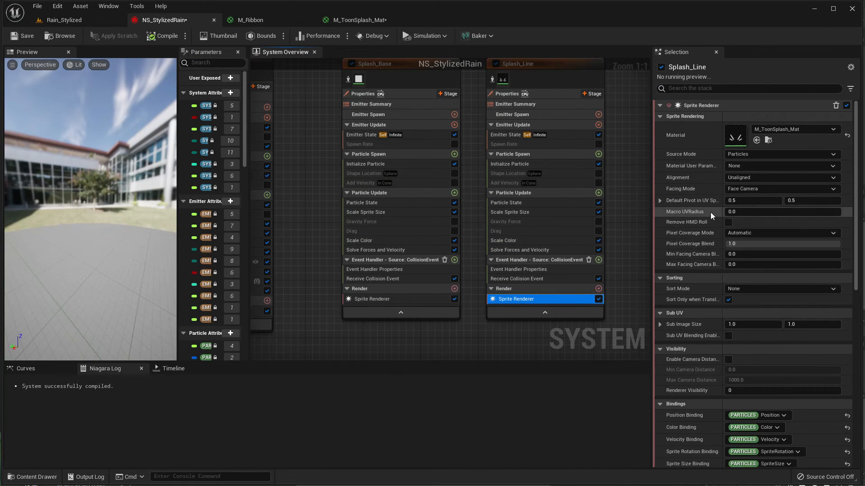
pyautogui.click(770, 200)
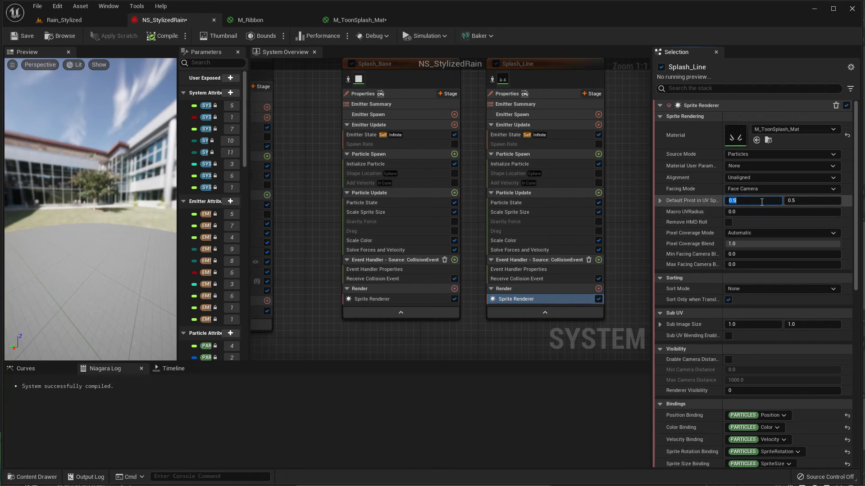
pyautogui.click(814, 202)
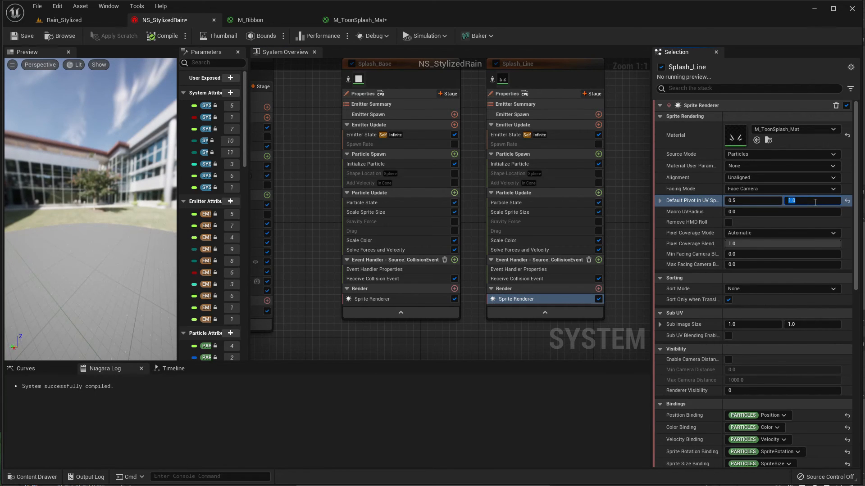
pyautogui.click(97, 21)
pyautogui.moveTo(483, 187); pyautogui.dragTo(483, 187, button='right')
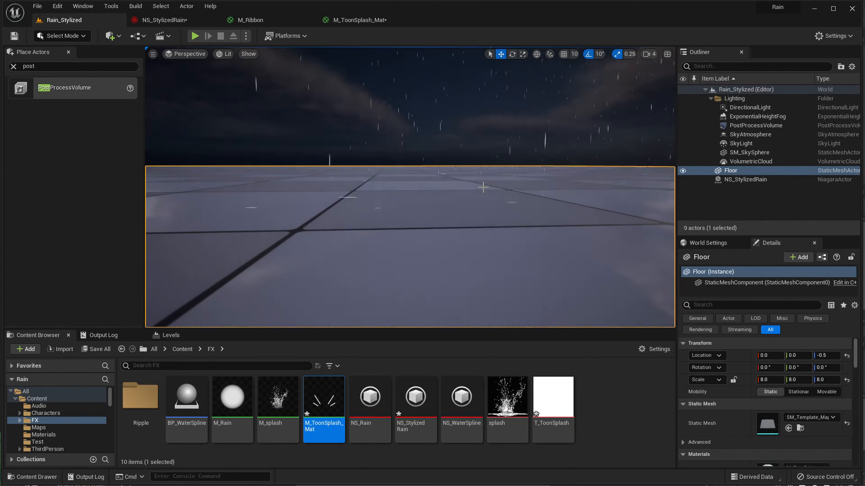
pyautogui.press('F11')
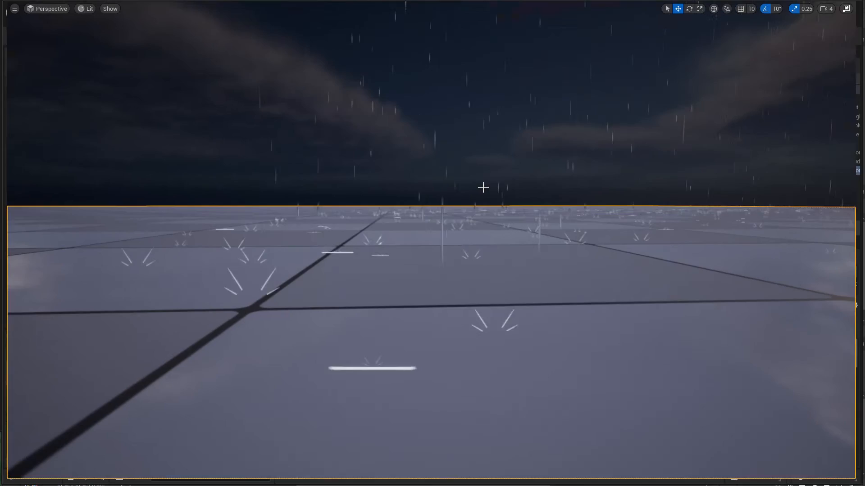
pyautogui.moveTo(484, 187); pyautogui.dragTo(493, 194, button='right')
pyautogui.moveTo(493, 194); pyautogui.dragTo(504, 199, button='middle')
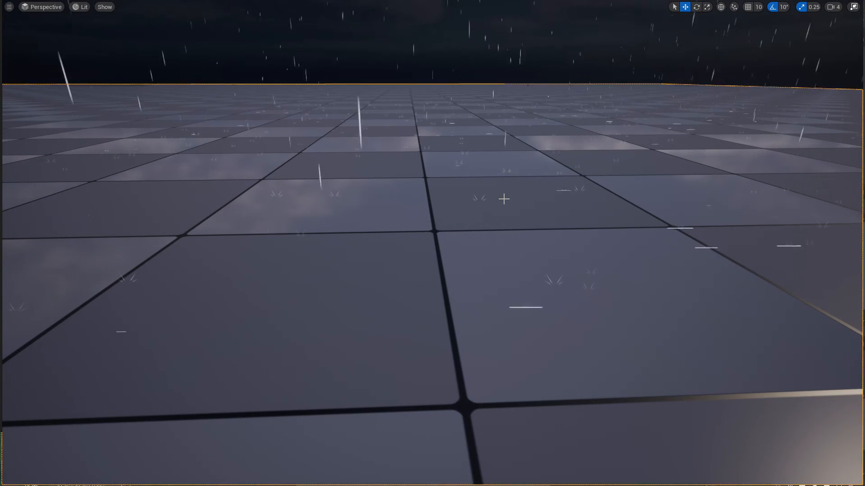
pyautogui.press('F11')
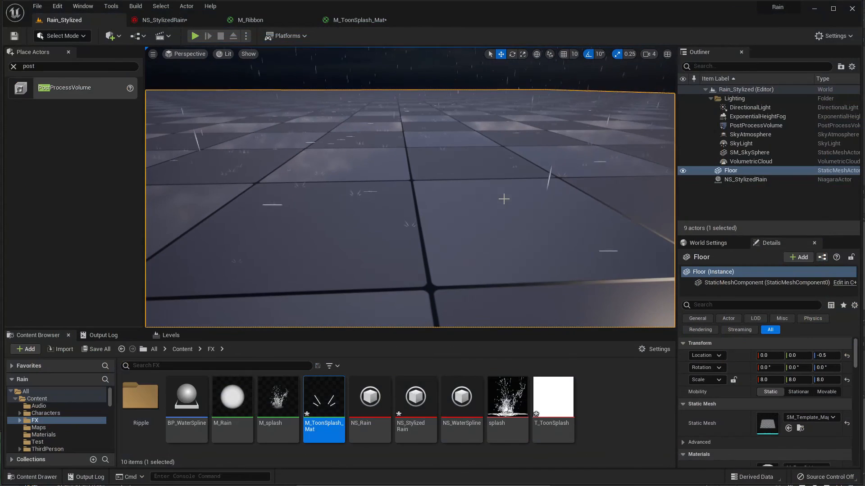
# - Set Splash_Line's particle Lifetime to 0.4 in Initialize Particle and check the effect in the Rain_Stylized level
pyautogui.click(247, 20)
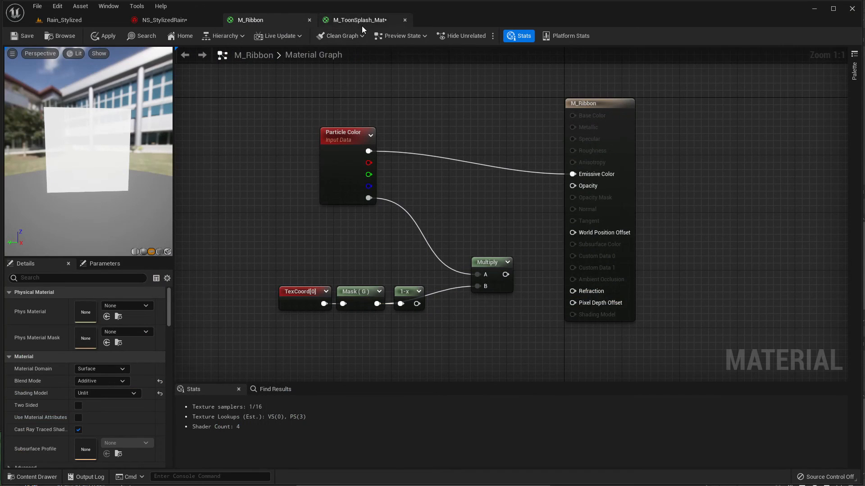
pyautogui.click(163, 20)
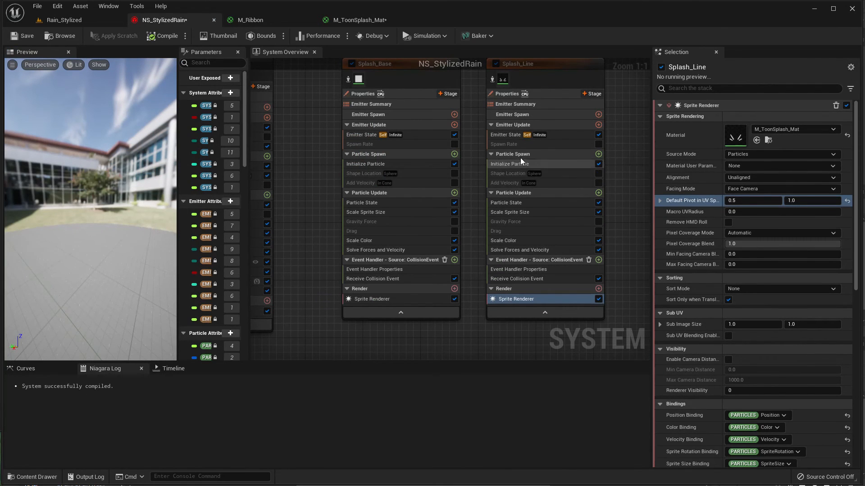
pyautogui.click(507, 164)
pyautogui.click(744, 153)
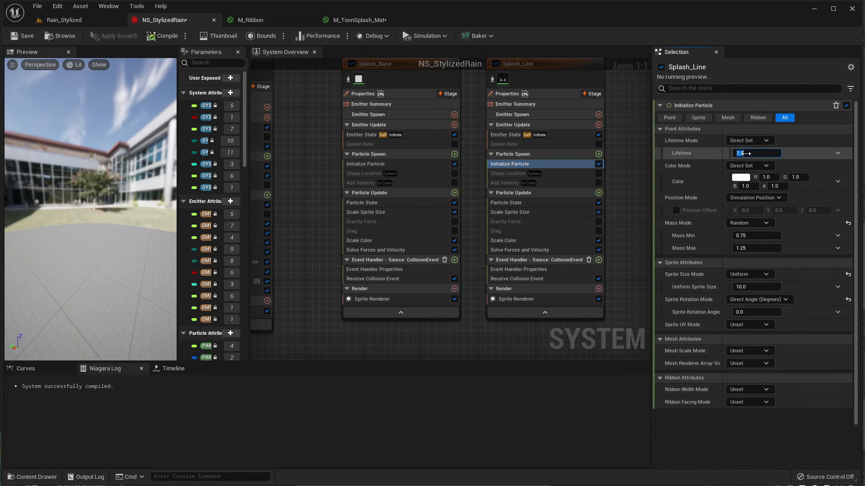
pyautogui.write('.4')
pyautogui.press('Return')
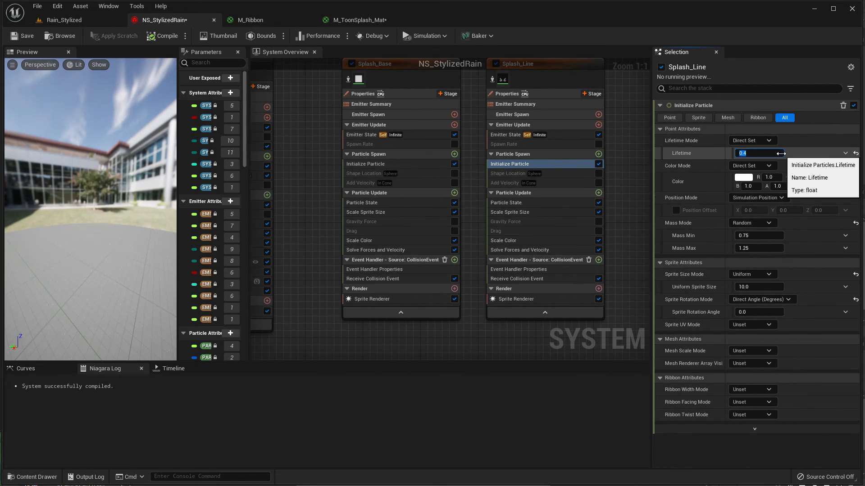
pyautogui.click(80, 20)
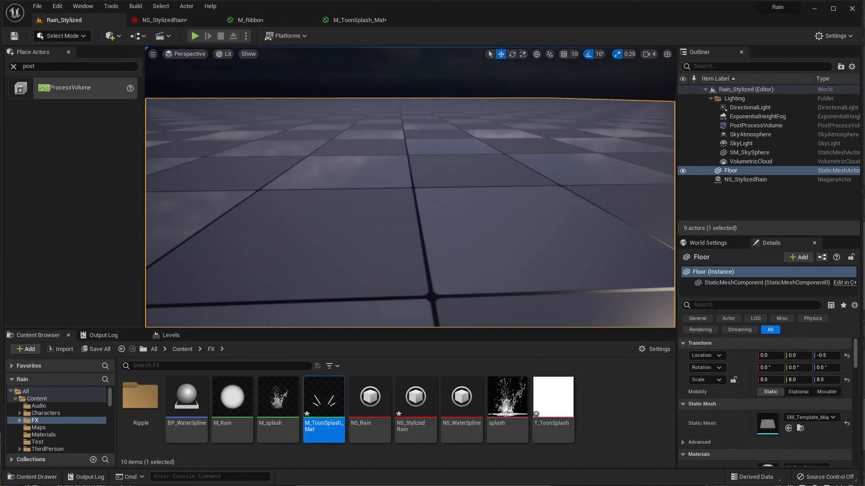
pyautogui.press('F11')
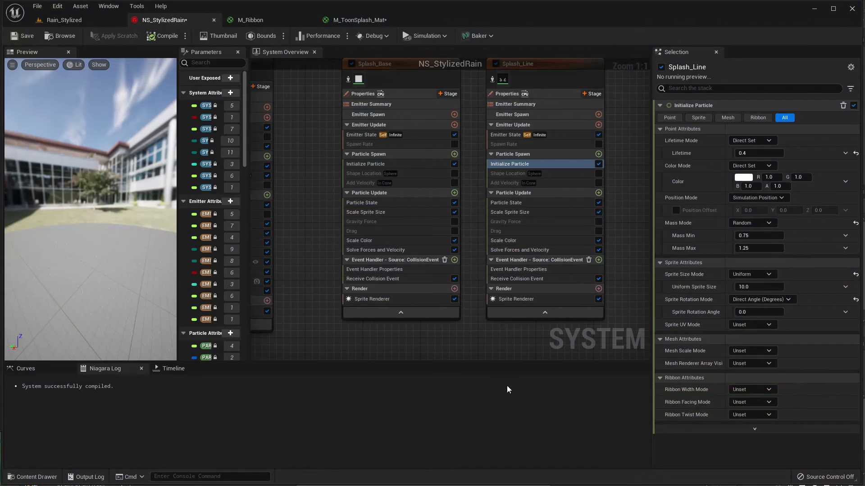
pyautogui.moveTo(308, 150); pyautogui.dragTo(299, 191, button='right')
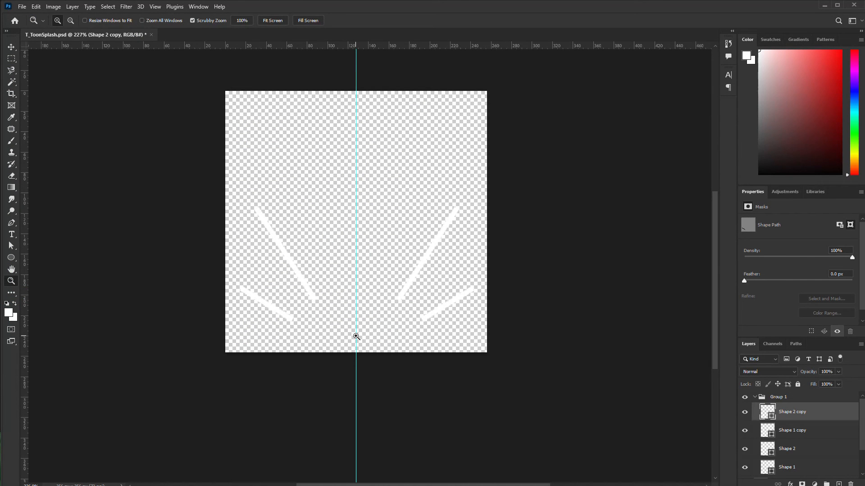
# - In Photoshop, draw a horizontal white line about 73 px wide across the guide near T_ToonSplash's lower edge and show black Layer 0
pyautogui.press('p')
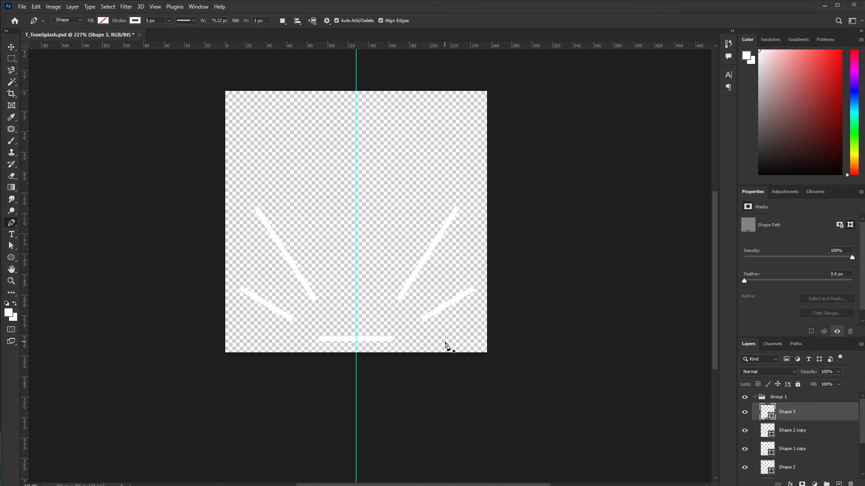
pyautogui.press('z')
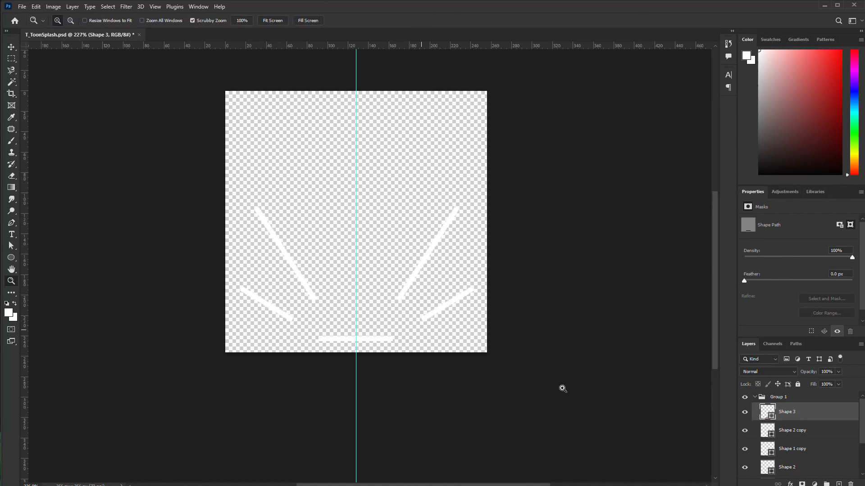
pyautogui.scroll(-2, 771, 418)
pyautogui.click(744, 470)
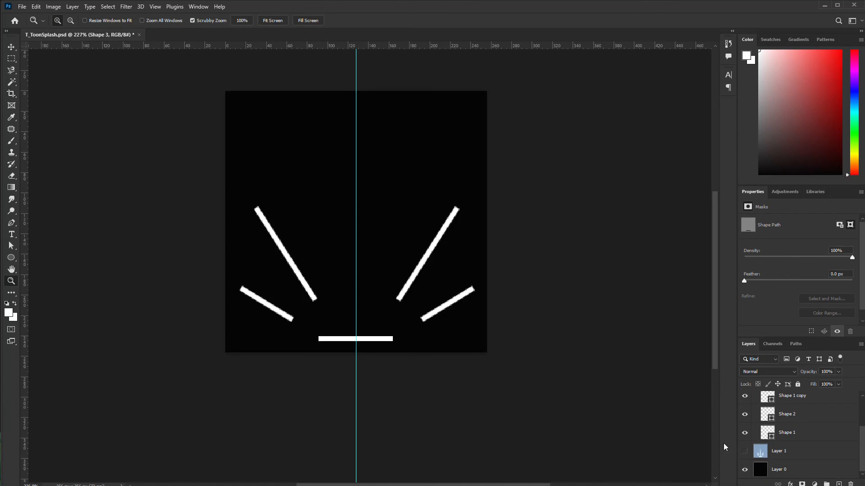
# - Arrange the slanted strokes closer to the center with the horizontal line on the canvas's lower edge, and hide black Layer 0
pyautogui.scroll(-3, 465, 338)
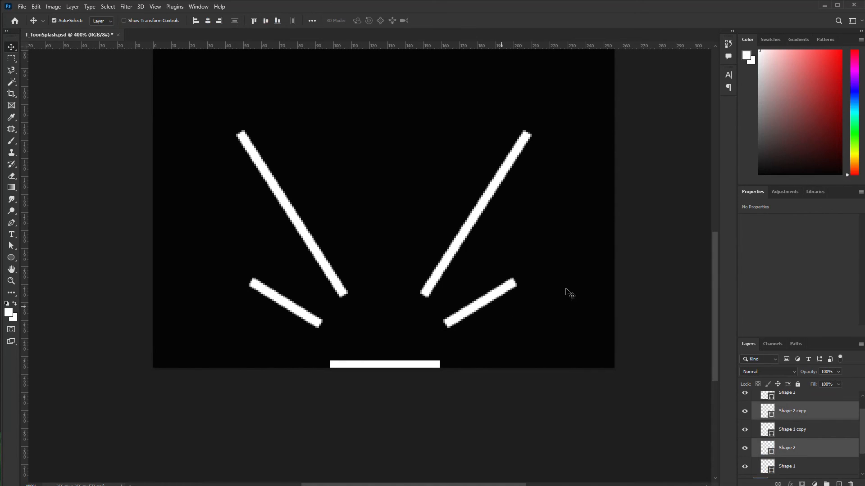
pyautogui.scroll(-2, 811, 424)
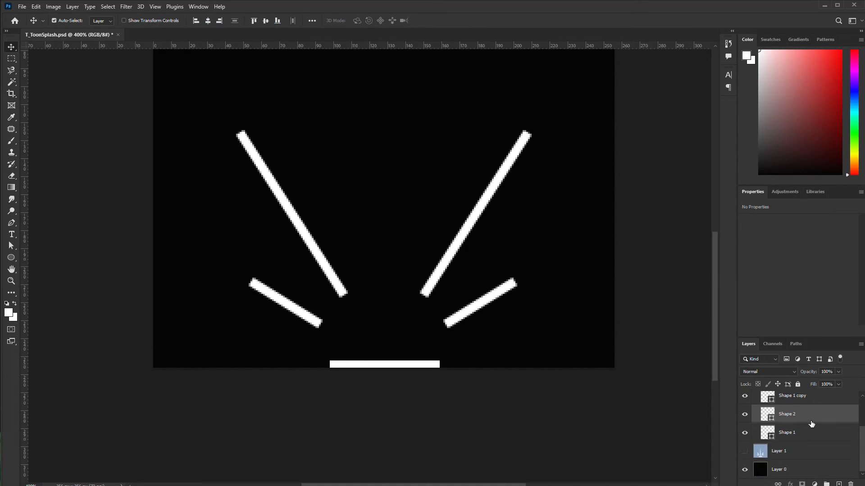
pyautogui.click(745, 470)
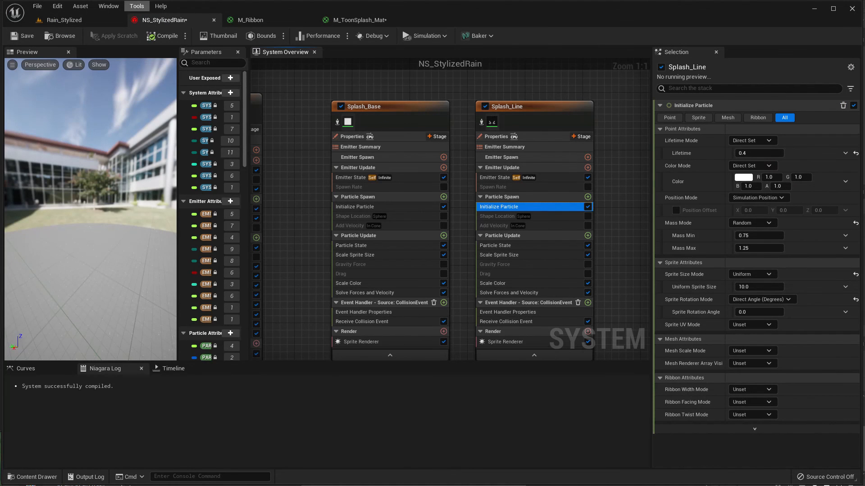
# - Switch to Unreal Engine, reimport the T_ToonSplash texture and inspect the updated splashes in the Rain_Stylized level
pyautogui.click(54, 20)
pyautogui.rightClick(322, 403)
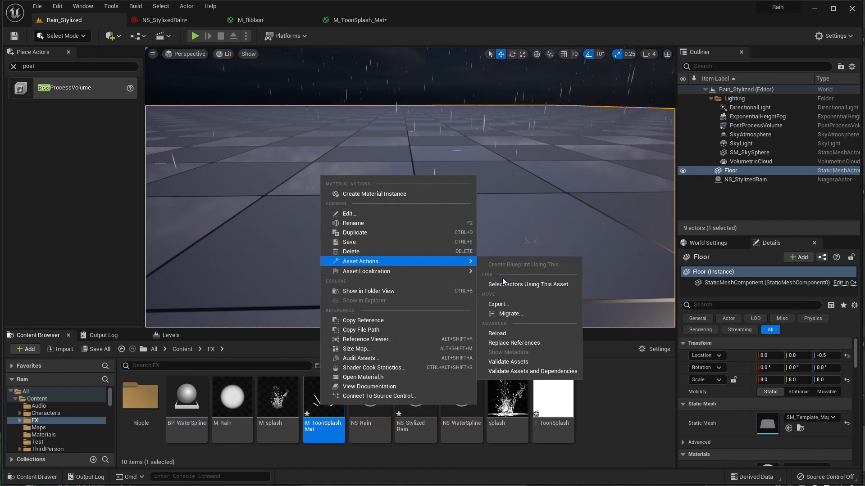
pyautogui.click(340, 438)
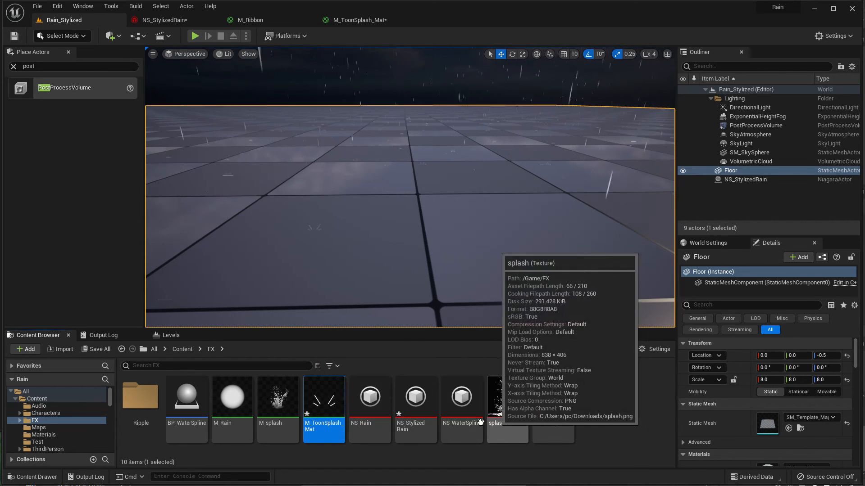
pyautogui.click(553, 403)
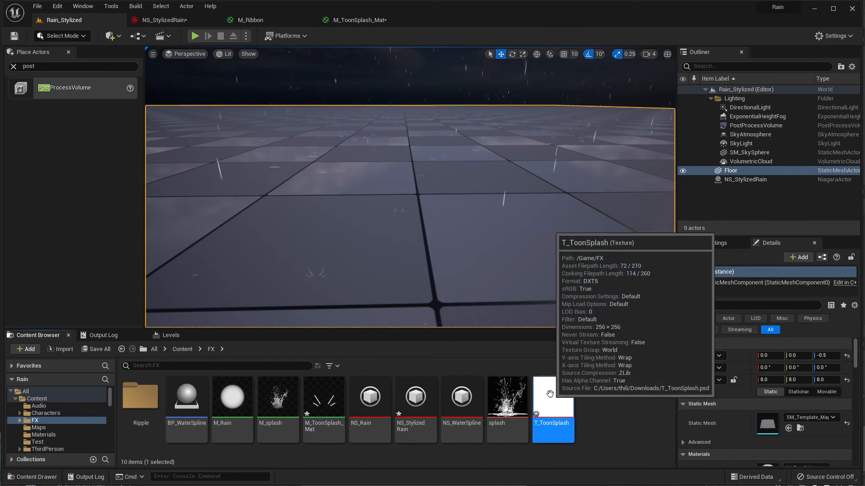
pyautogui.rightClick(552, 403)
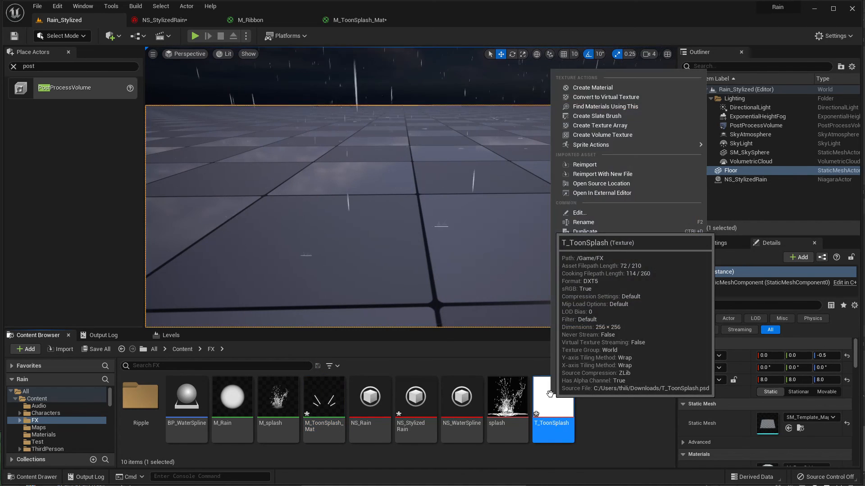
pyautogui.click(586, 165)
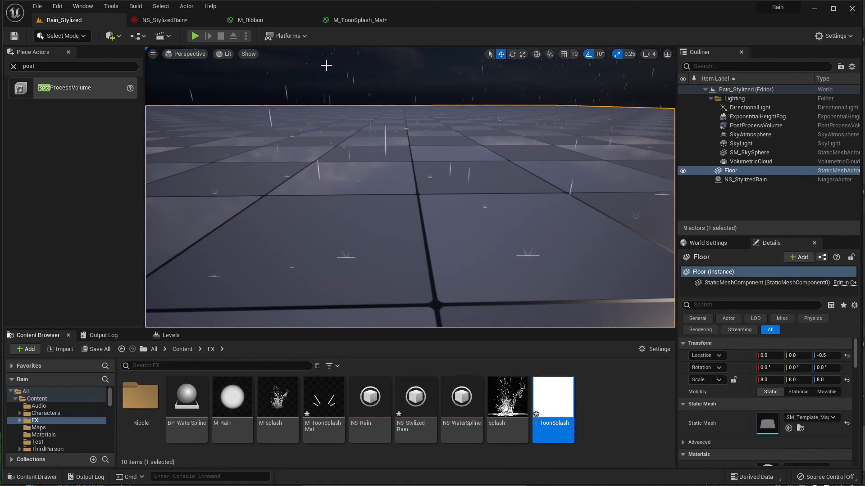
pyautogui.click(164, 20)
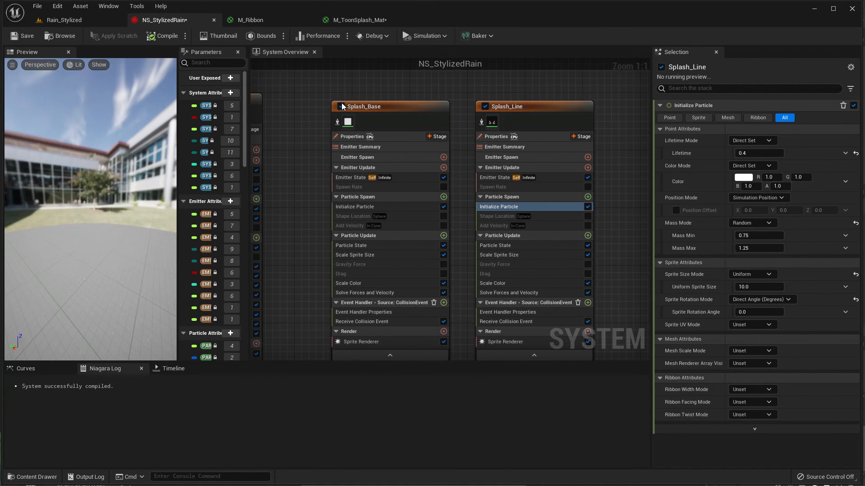
pyautogui.click(64, 20)
pyautogui.moveTo(295, 104); pyautogui.dragTo(296, 135, button='right')
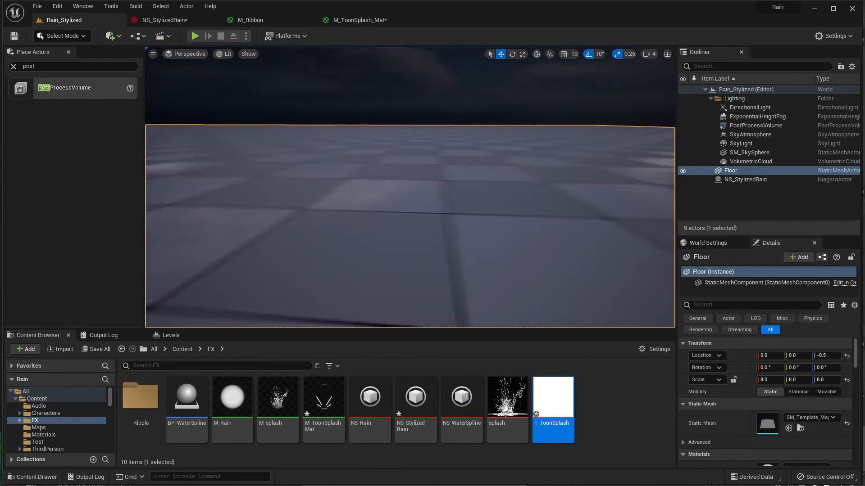
pyautogui.moveTo(383, 157); pyautogui.dragTo(407, 156, button='right')
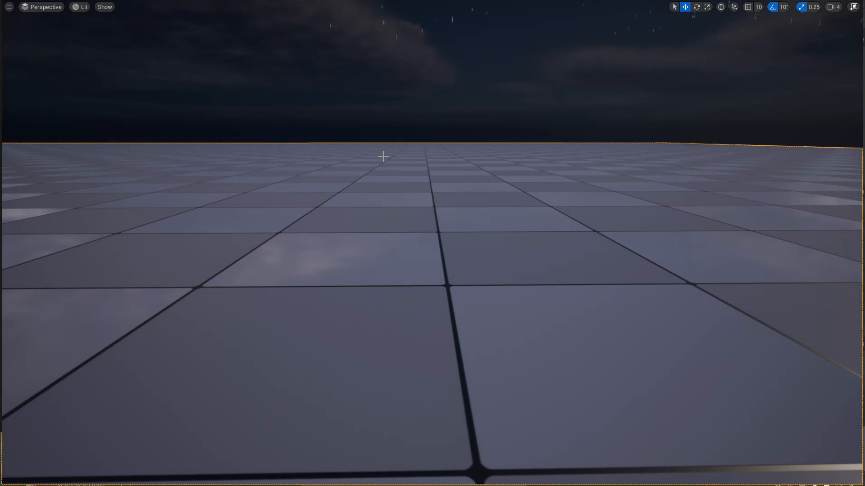
# - Set Splash_Line's particle Color to 3.0 for red, green and blue in Initialize Particle and check the splashes in the Rain_Stylized level
pyautogui.moveTo(383, 156)
pyautogui.mouseDown(button='right')
pyautogui.moveTo(383, 127)
pyautogui.moveTo(383, 168)
pyautogui.mouseUp(button='right')
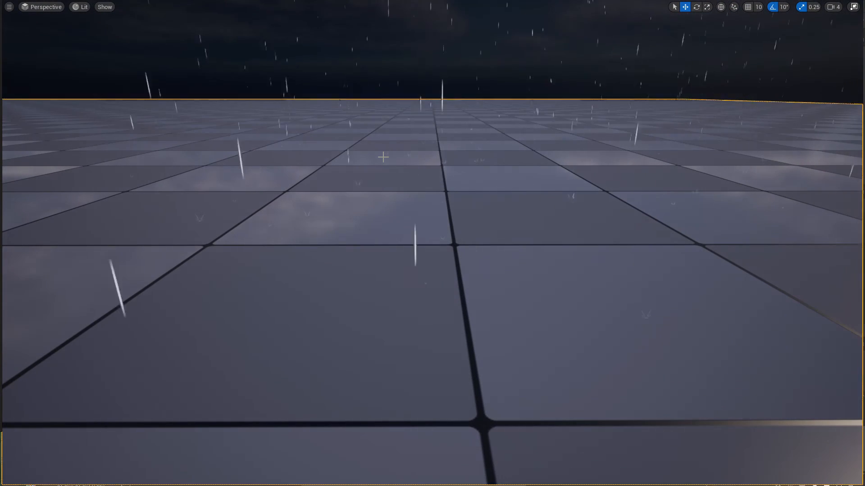
pyautogui.moveTo(387, 189); pyautogui.dragTo(347, 207, button='middle')
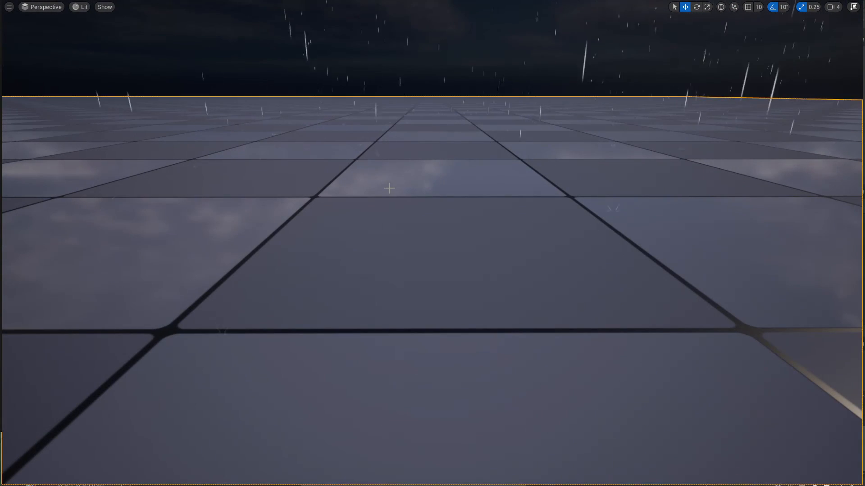
pyautogui.moveTo(390, 189); pyautogui.dragTo(295, 187, button='middle')
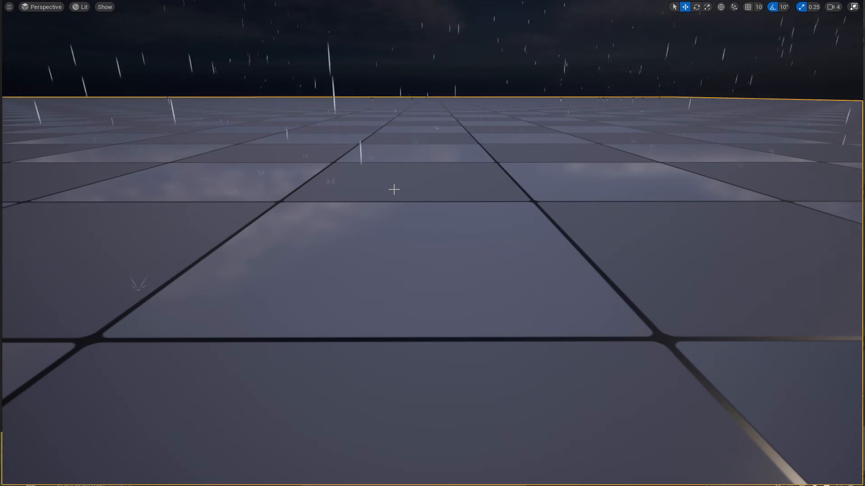
pyautogui.press('F11')
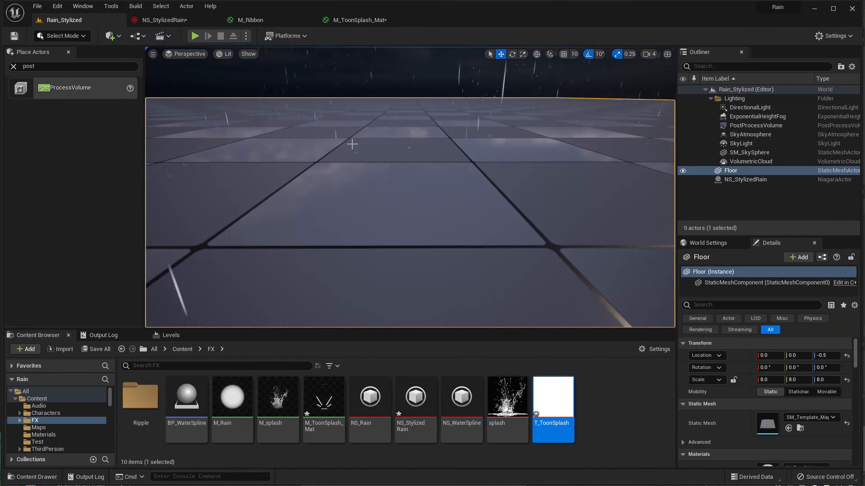
pyautogui.click(165, 19)
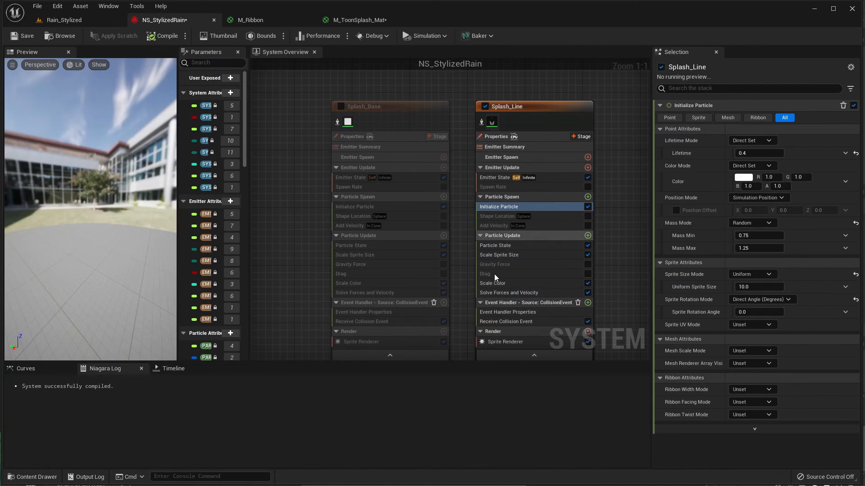
pyautogui.click(744, 177)
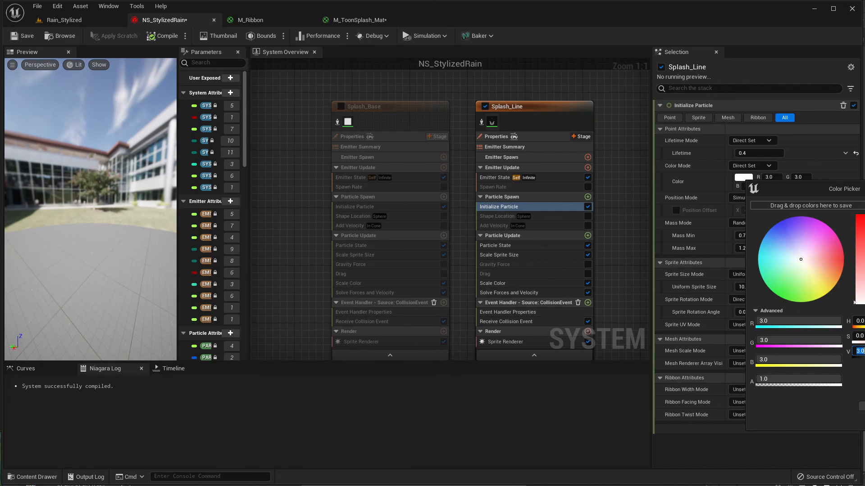
pyautogui.click(862, 406)
pyautogui.click(51, 19)
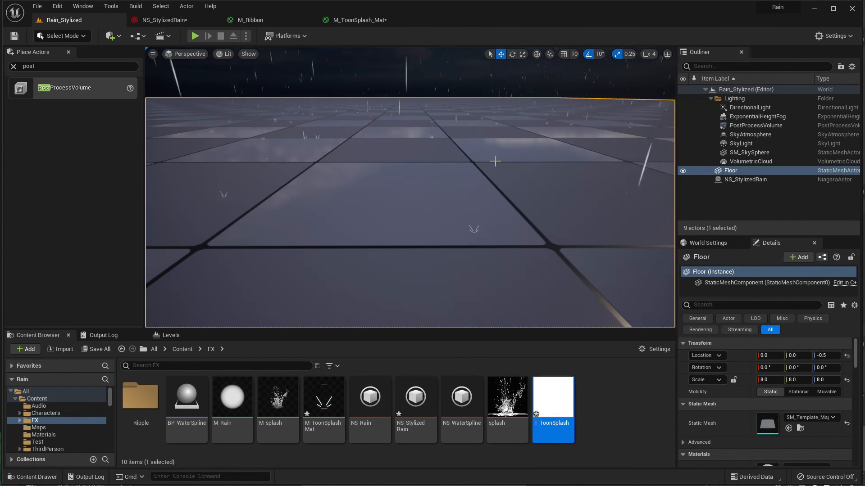
pyautogui.moveTo(464, 145); pyautogui.dragTo(436, 135, button='middle')
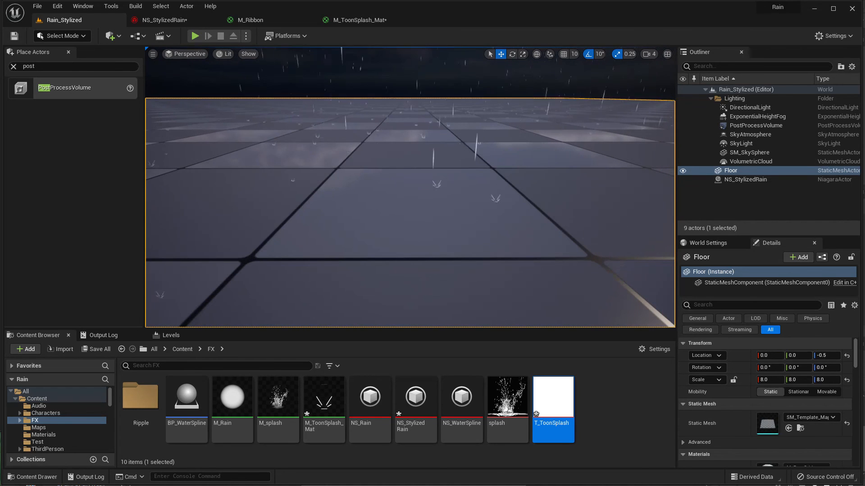
pyautogui.moveTo(464, 179); pyautogui.dragTo(462, 163, button='right')
pyautogui.moveTo(464, 179); pyautogui.dragTo(464, 194, button='middle')
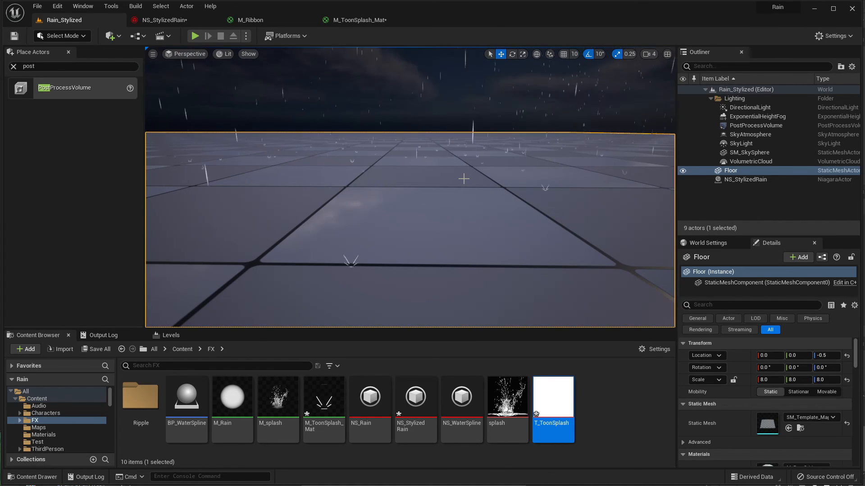
pyautogui.press('F11')
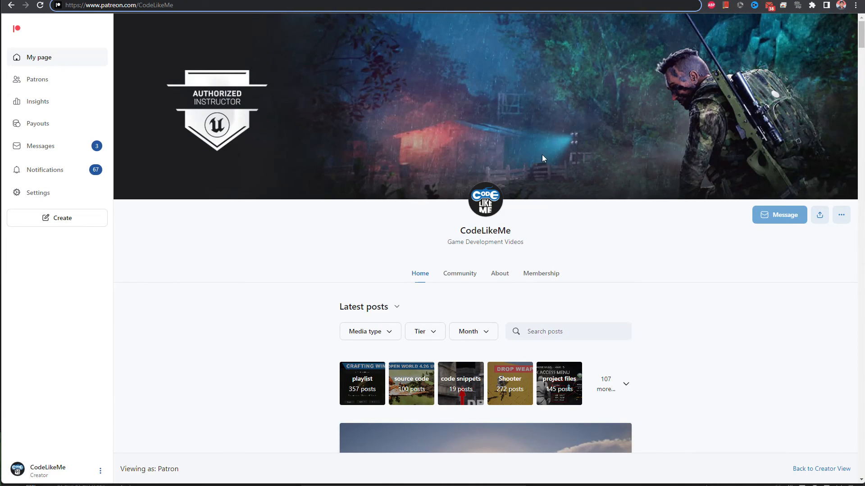
# - In the web browser, look through the latest posts on the CodeLikeMe Patreon page
pyautogui.scroll(-20, 542, 157)
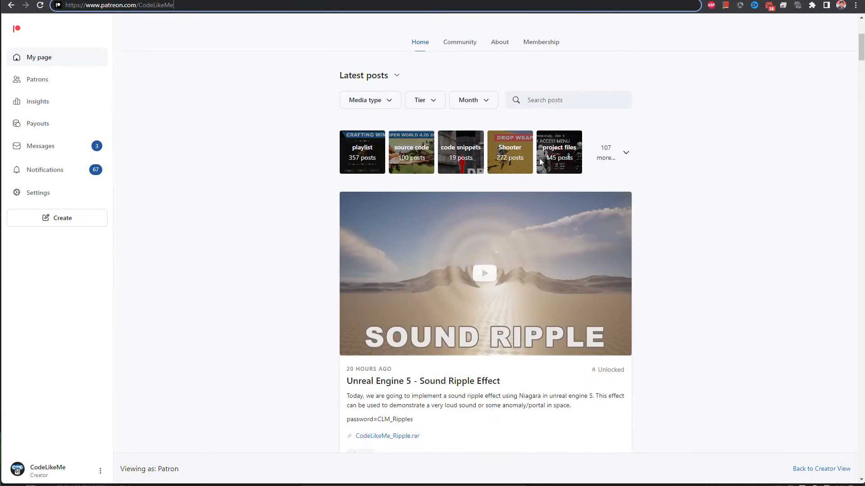
pyautogui.scroll(-20, 558, 169)
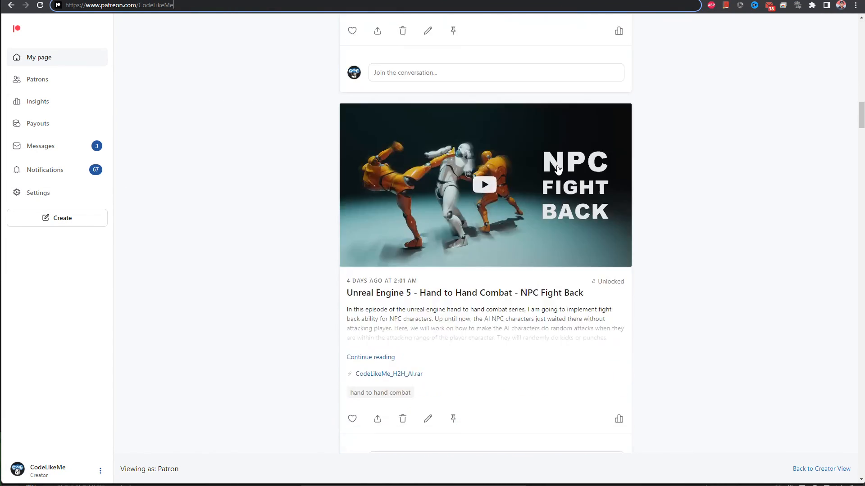
pyautogui.scroll(-20, 560, 170)
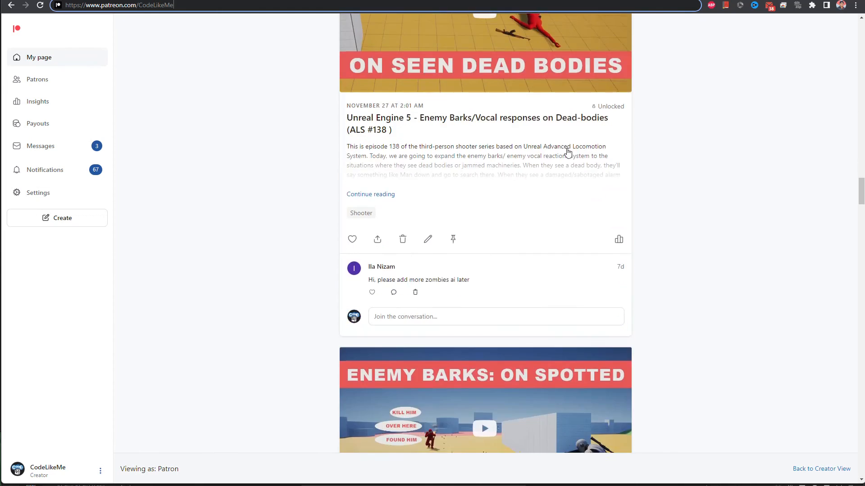
pyautogui.scroll(-20, 594, 255)
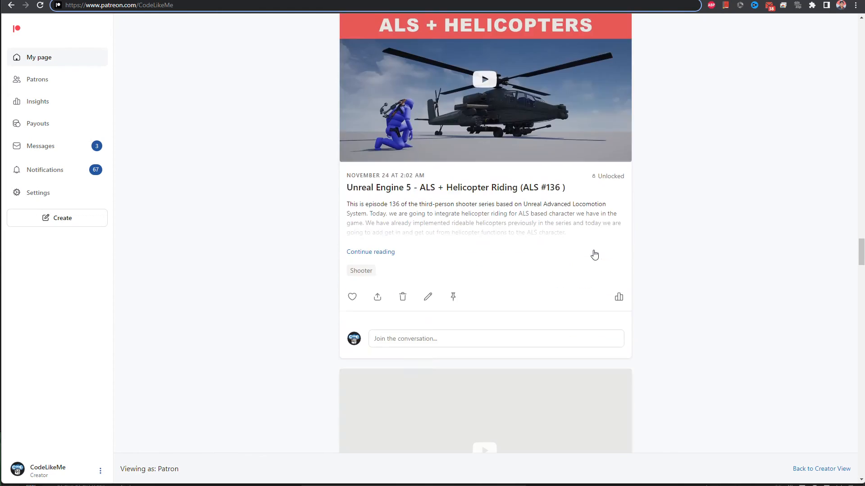
pyautogui.scroll(-20, 593, 259)
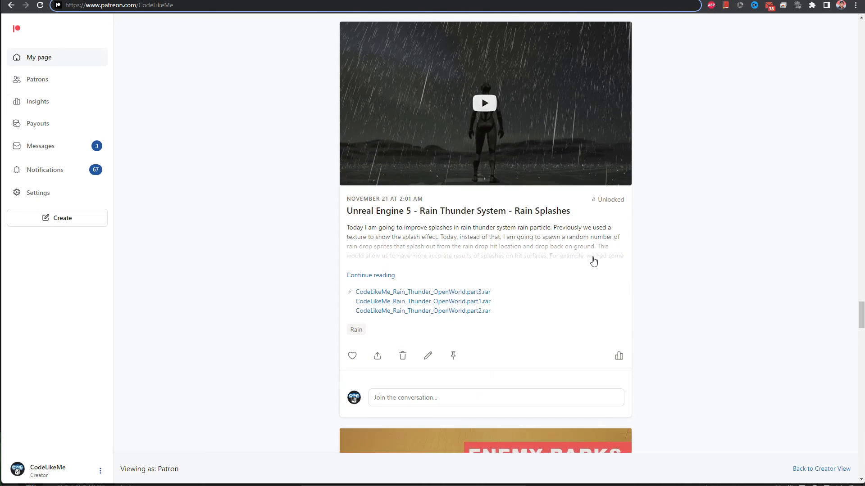
pyautogui.scroll(-20, 592, 255)
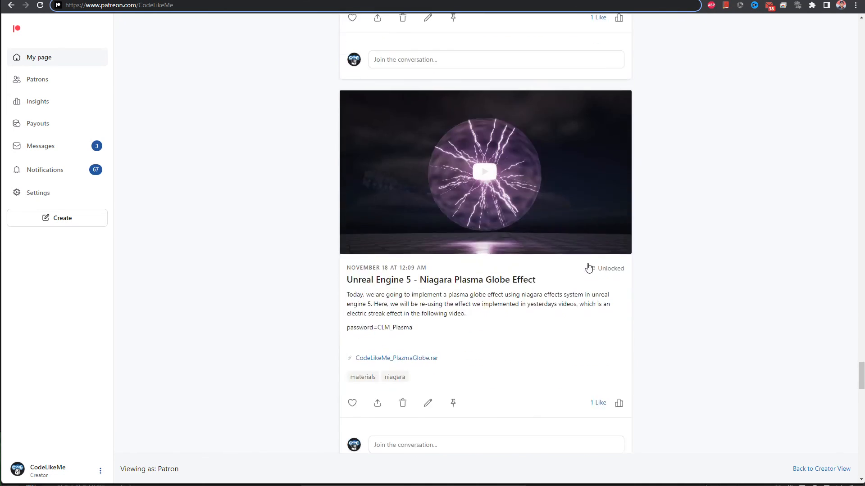
pyautogui.scroll(-12, 585, 269)
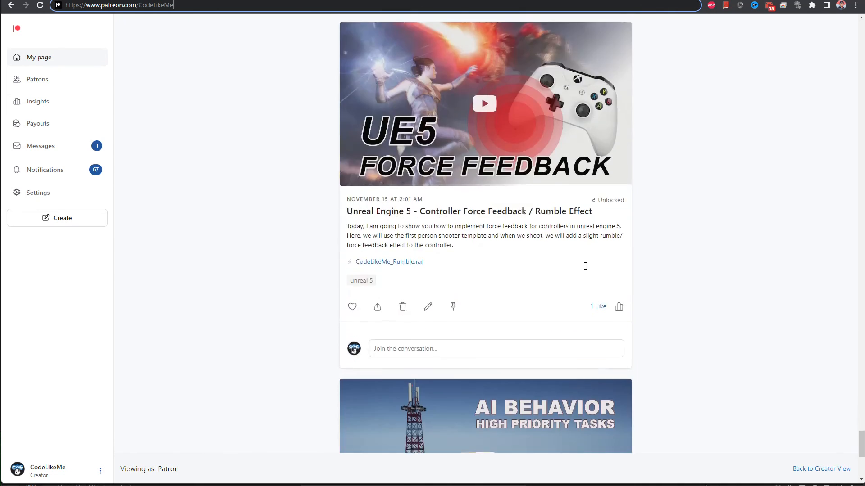